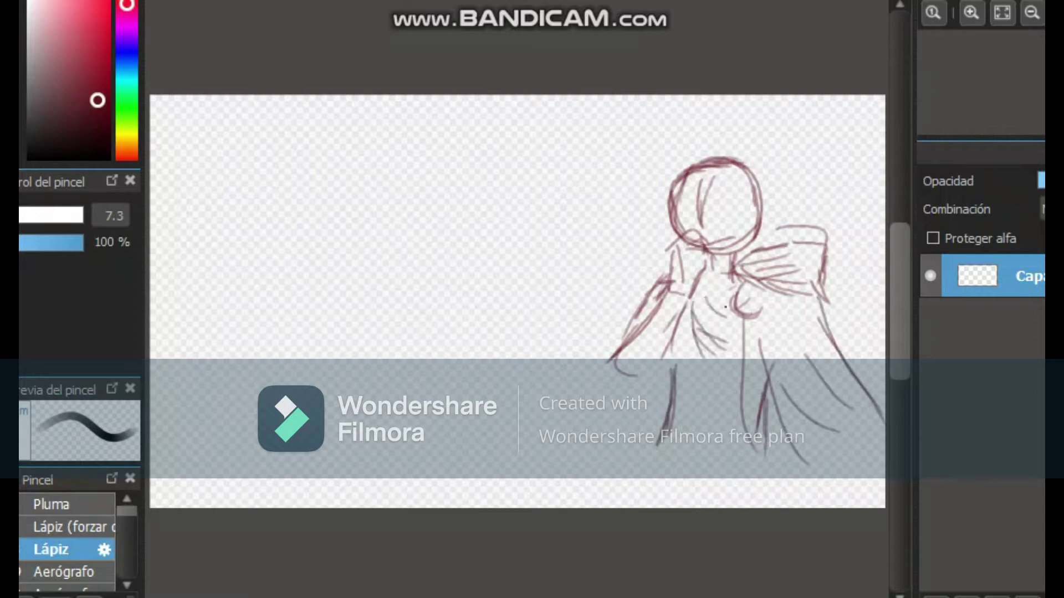
Step: Sketch the lower robe edges and leg lines of the caped figure down to the canvas's lower edge
{"action": "left_click_drag", "start_coordinate": [663, 402], "coordinate": [641, 492]}
{"action": "mouse_move", "coordinate": [644, 476]}
{"action": "left_mouse_down"}
{"action": "mouse_move", "coordinate": [619, 508]}
{"action": "mouse_move", "coordinate": [676, 508]}
{"action": "left_mouse_up"}
{"action": "left_click_drag", "start_coordinate": [704, 346], "coordinate": [701, 471]}
{"action": "left_click_drag", "start_coordinate": [704, 377], "coordinate": [691, 502]}
{"action": "left_click_drag", "start_coordinate": [748, 447], "coordinate": [752, 501]}
{"action": "left_click_drag", "start_coordinate": [754, 461], "coordinate": [764, 499]}
{"action": "left_click_drag", "start_coordinate": [775, 437], "coordinate": [786, 488]}
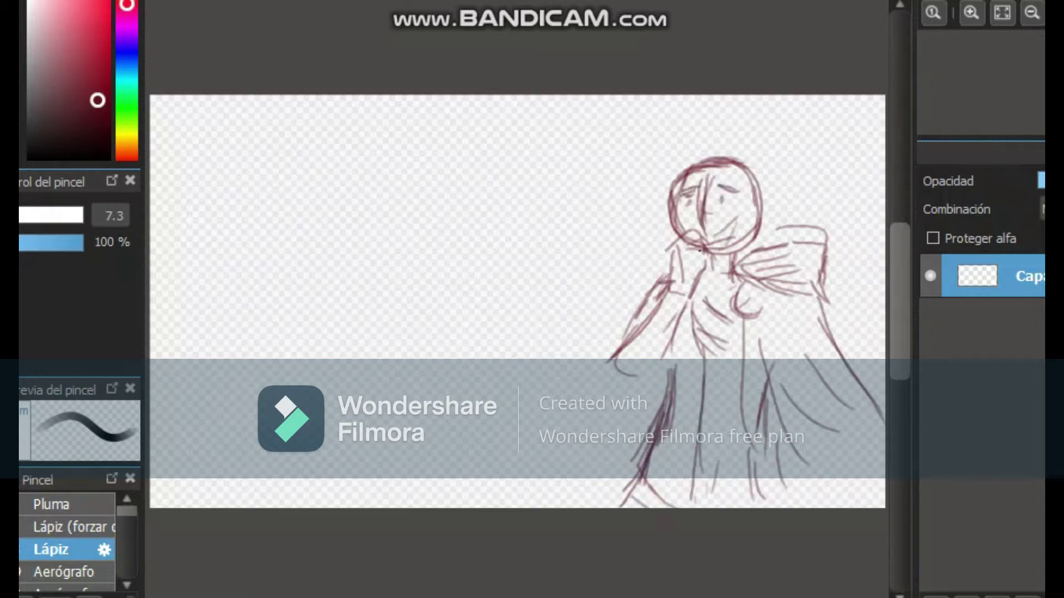
Step: Sketch the caped figure's hair outline, chest lines and robe folds, and rough in a round head for a smaller figure beside it
{"action": "left_click_drag", "start_coordinate": [698, 151], "coordinate": [765, 159]}
{"action": "left_click_drag", "start_coordinate": [763, 157], "coordinate": [752, 223]}
{"action": "left_click_drag", "start_coordinate": [745, 320], "coordinate": [774, 470]}
{"action": "left_click_drag", "start_coordinate": [752, 382], "coordinate": [809, 504]}
{"action": "left_click_drag", "start_coordinate": [791, 445], "coordinate": [831, 487]}
{"action": "left_click_drag", "start_coordinate": [676, 349], "coordinate": [658, 464]}
{"action": "left_click_drag", "start_coordinate": [656, 445], "coordinate": [645, 481]}
{"action": "left_click_drag", "start_coordinate": [746, 298], "coordinate": [702, 338]}
{"action": "left_click_drag", "start_coordinate": [725, 312], "coordinate": [699, 368]}
{"action": "mouse_move", "coordinate": [464, 349]}
{"action": "left_mouse_down"}
{"action": "mouse_move", "coordinate": [546, 376]}
{"action": "mouse_move", "coordinate": [512, 421]}
{"action": "left_mouse_up"}
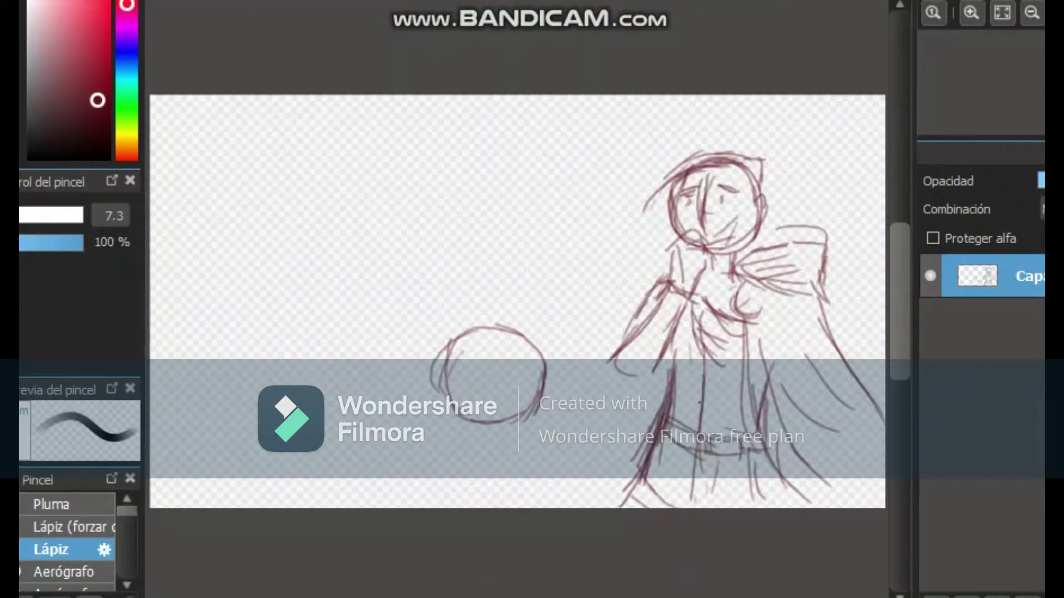
Step: Add vertical fold lines to the middle and hem of the caped figure's robe
{"action": "left_click_drag", "start_coordinate": [715, 350], "coordinate": [715, 436]}
{"action": "left_click_drag", "start_coordinate": [754, 382], "coordinate": [751, 445]}
{"action": "left_click_drag", "start_coordinate": [745, 470], "coordinate": [751, 504]}
{"action": "left_click_drag", "start_coordinate": [752, 462], "coordinate": [768, 506]}
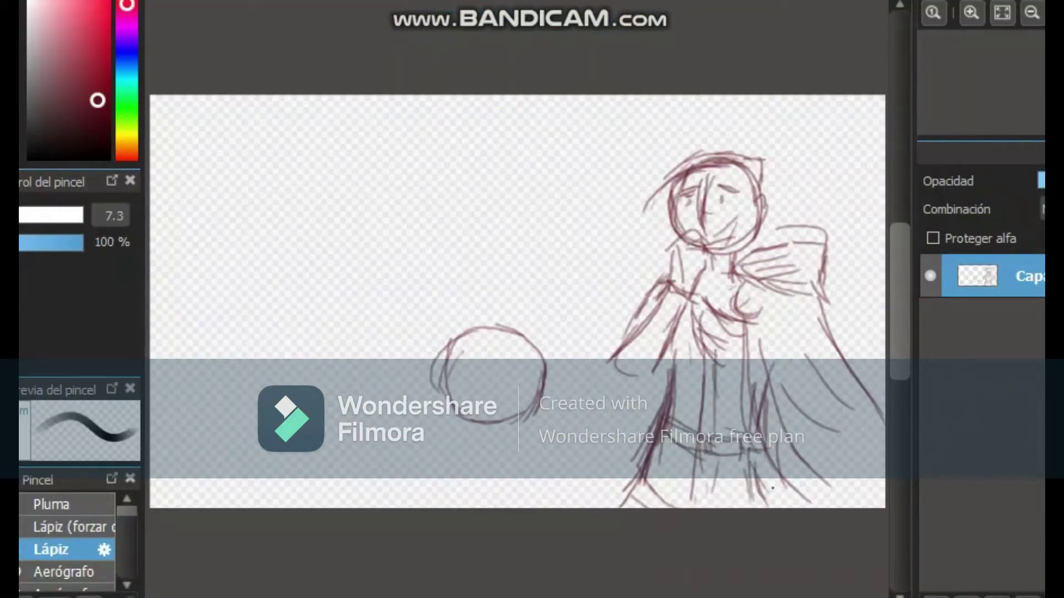
Step: Add strokes to the small figure's round head and sketch the torso and winged head of the tall figure behind it
{"action": "mouse_move", "coordinate": [452, 366]}
{"action": "left_mouse_down"}
{"action": "mouse_move", "coordinate": [460, 247]}
{"action": "mouse_move", "coordinate": [455, 346]}
{"action": "left_mouse_up"}
{"action": "left_click_drag", "start_coordinate": [465, 366], "coordinate": [498, 331]}
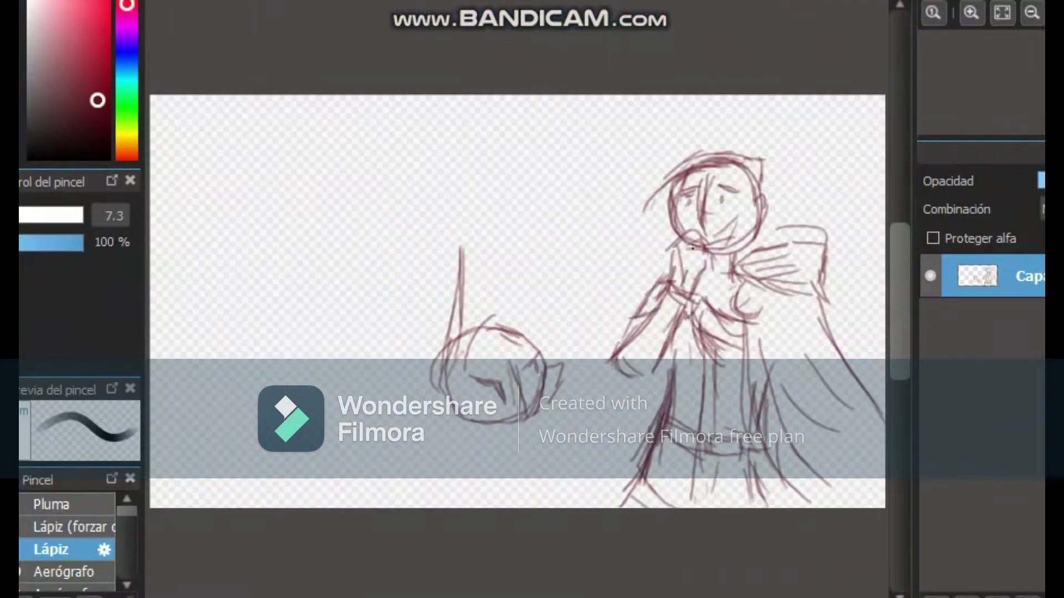
{"action": "mouse_move", "coordinate": [519, 240]}
{"action": "left_mouse_down"}
{"action": "mouse_move", "coordinate": [525, 335]}
{"action": "mouse_move", "coordinate": [521, 327]}
{"action": "left_mouse_up"}
{"action": "mouse_move", "coordinate": [459, 167]}
{"action": "left_mouse_down"}
{"action": "mouse_move", "coordinate": [510, 149]}
{"action": "mouse_move", "coordinate": [515, 209]}
{"action": "left_mouse_up"}
{"action": "mouse_move", "coordinate": [506, 156]}
{"action": "left_mouse_down"}
{"action": "mouse_move", "coordinate": [557, 131]}
{"action": "mouse_move", "coordinate": [532, 201]}
{"action": "left_mouse_up"}
{"action": "left_click_drag", "start_coordinate": [431, 148], "coordinate": [459, 162]}
{"action": "left_click_drag", "start_coordinate": [411, 164], "coordinate": [428, 171]}
Step: Sketch the small figure's body and legs, with an arm reaching toward the caped figure's hand
{"action": "left_click_drag", "start_coordinate": [472, 431], "coordinate": [453, 478]}
{"action": "left_click_drag", "start_coordinate": [450, 406], "coordinate": [435, 505]}
{"action": "left_click_drag", "start_coordinate": [531, 427], "coordinate": [542, 483]}
{"action": "left_click_drag", "start_coordinate": [542, 459], "coordinate": [624, 409]}
{"action": "left_click_drag", "start_coordinate": [529, 413], "coordinate": [640, 368]}
{"action": "left_click_drag", "start_coordinate": [587, 381], "coordinate": [623, 380]}
{"action": "left_click_drag", "start_coordinate": [490, 467], "coordinate": [507, 498]}
{"action": "left_click_drag", "start_coordinate": [446, 423], "coordinate": [424, 499]}
{"action": "left_click_drag", "start_coordinate": [435, 462], "coordinate": [419, 503]}
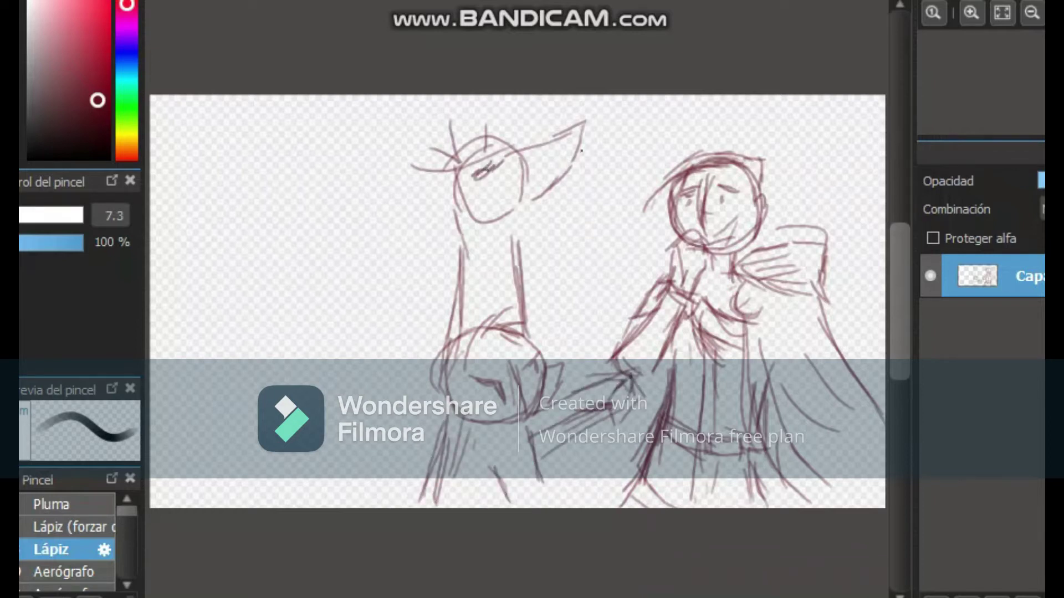
Step: Sketch a tilted round head with facial guidelines, an eye and a jaw between the tall and caped figures
{"action": "left_click_drag", "start_coordinate": [557, 238], "coordinate": [588, 319]}
{"action": "left_click_drag", "start_coordinate": [552, 293], "coordinate": [623, 291]}
{"action": "left_click_drag", "start_coordinate": [554, 247], "coordinate": [642, 275]}
{"action": "left_click_drag", "start_coordinate": [576, 316], "coordinate": [625, 298]}
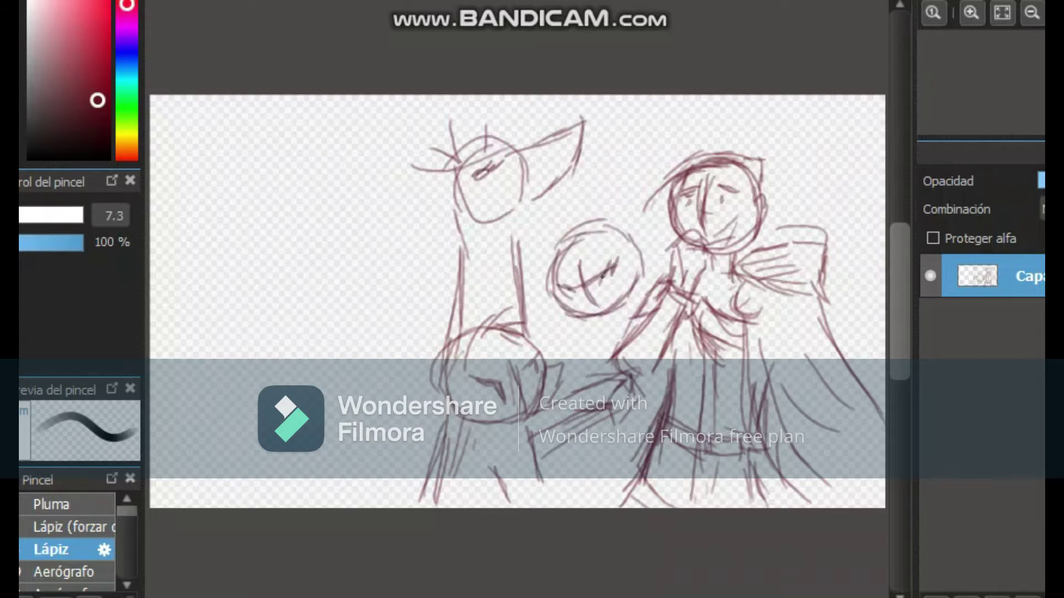
{"action": "left_click_drag", "start_coordinate": [618, 255], "coordinate": [604, 277]}
{"action": "left_click_drag", "start_coordinate": [550, 293], "coordinate": [609, 335]}
Step: Reinforce the small figure's side outlines and add fold lines along its lower body
{"action": "left_click_drag", "start_coordinate": [525, 426], "coordinate": [546, 500]}
{"action": "left_click_drag", "start_coordinate": [447, 413], "coordinate": [420, 507]}
{"action": "left_click_drag", "start_coordinate": [440, 432], "coordinate": [422, 490]}
{"action": "left_click_drag", "start_coordinate": [490, 458], "coordinate": [507, 491]}
{"action": "left_click_drag", "start_coordinate": [459, 484], "coordinate": [475, 507]}
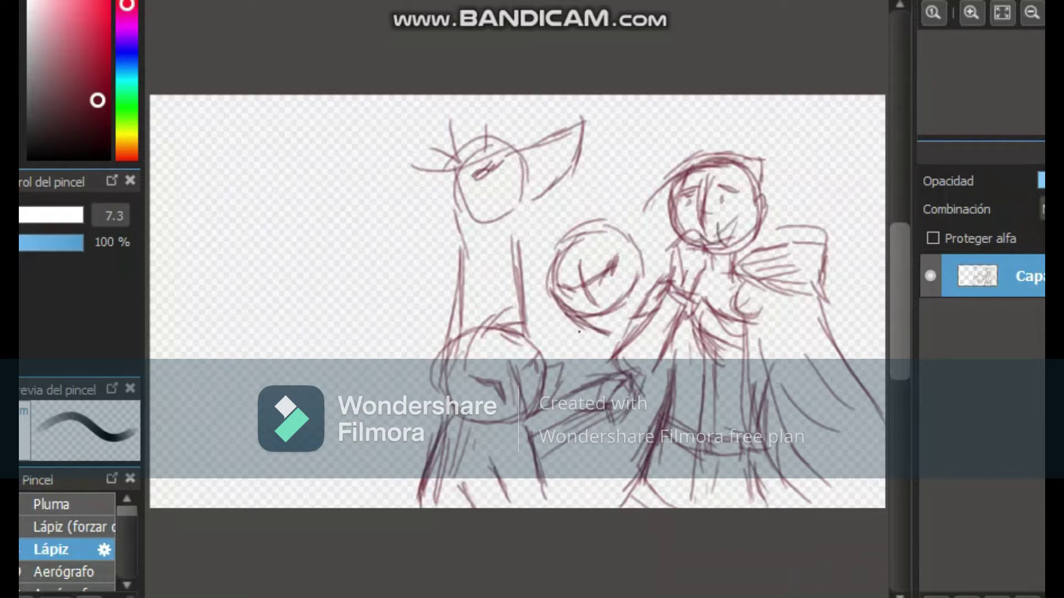
Step: Add hair strokes to the middle head, the caped figure and the small front figure
{"action": "mouse_move", "coordinate": [565, 283]}
{"action": "left_mouse_down"}
{"action": "mouse_move", "coordinate": [601, 244]}
{"action": "mouse_move", "coordinate": [540, 305]}
{"action": "left_mouse_up"}
{"action": "left_click_drag", "start_coordinate": [540, 260], "coordinate": [635, 219]}
{"action": "left_click_drag", "start_coordinate": [643, 271], "coordinate": [642, 291]}
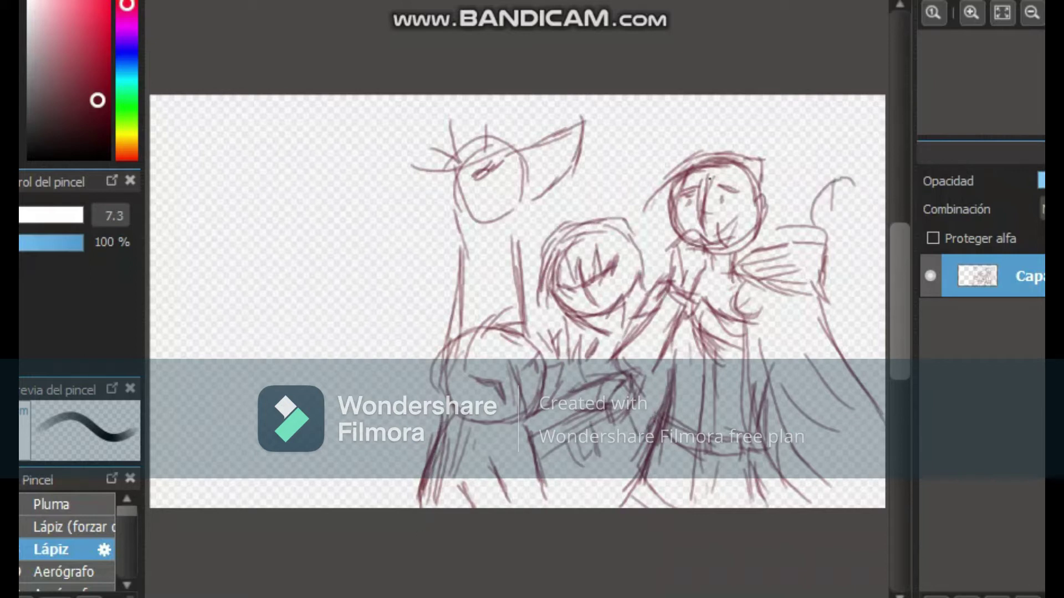
{"action": "left_click_drag", "start_coordinate": [698, 155], "coordinate": [775, 147]}
{"action": "left_click_drag", "start_coordinate": [772, 167], "coordinate": [769, 184]}
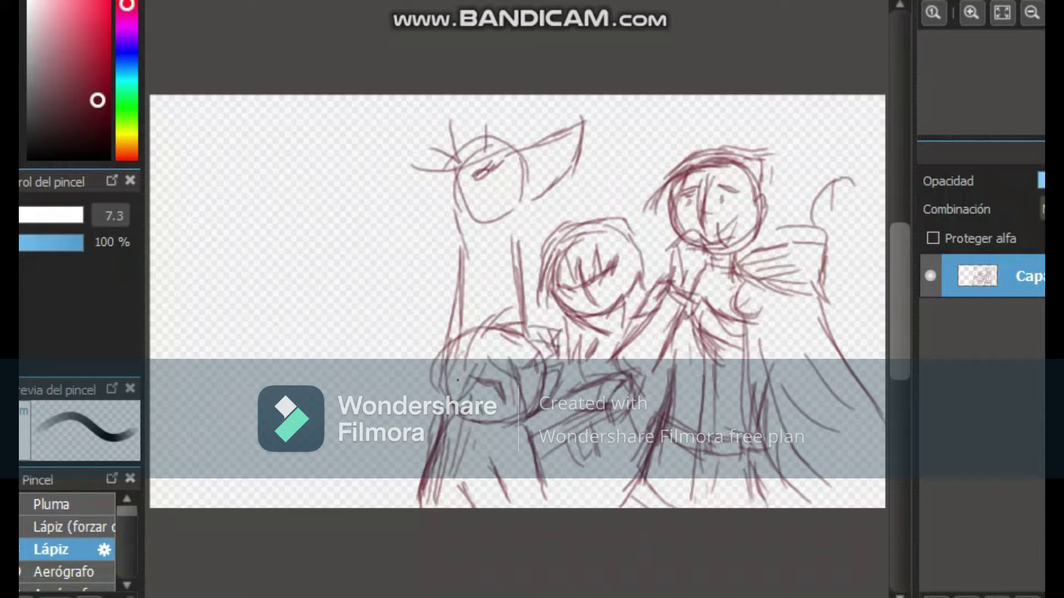
{"action": "left_click_drag", "start_coordinate": [468, 348], "coordinate": [459, 388]}
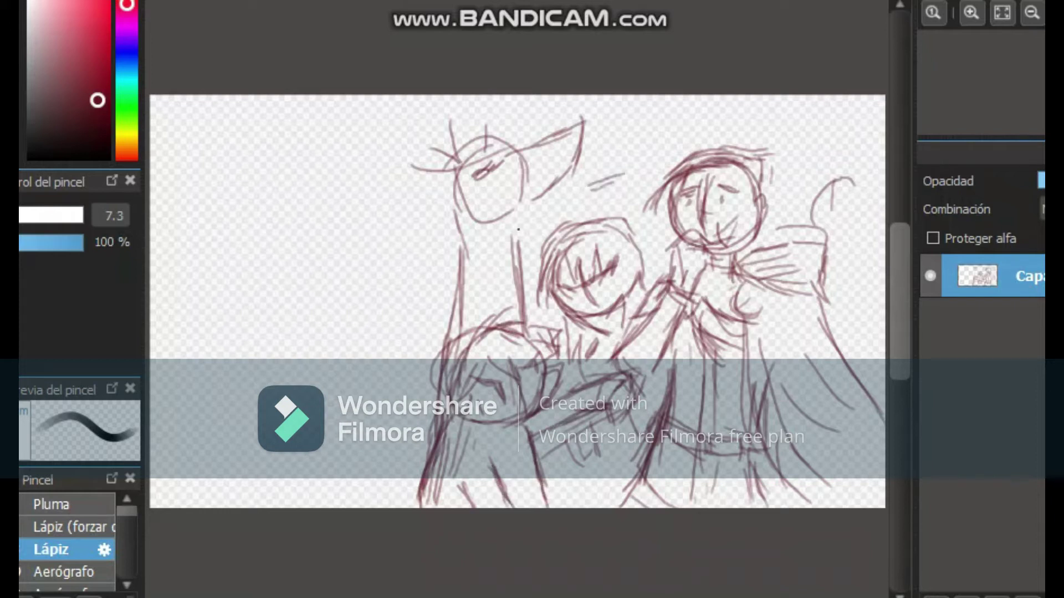
Step: Rough in the figure cut off by the canvas's right edge and add a body stroke below the middle figure
{"action": "left_click_drag", "start_coordinate": [840, 173], "coordinate": [828, 274]}
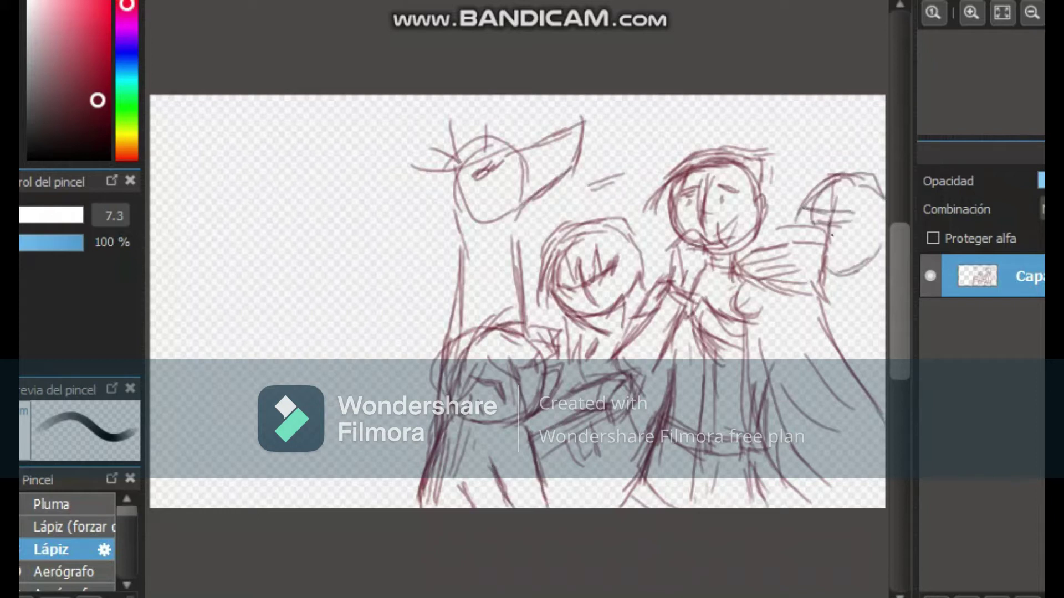
{"action": "left_click_drag", "start_coordinate": [861, 299], "coordinate": [861, 283]}
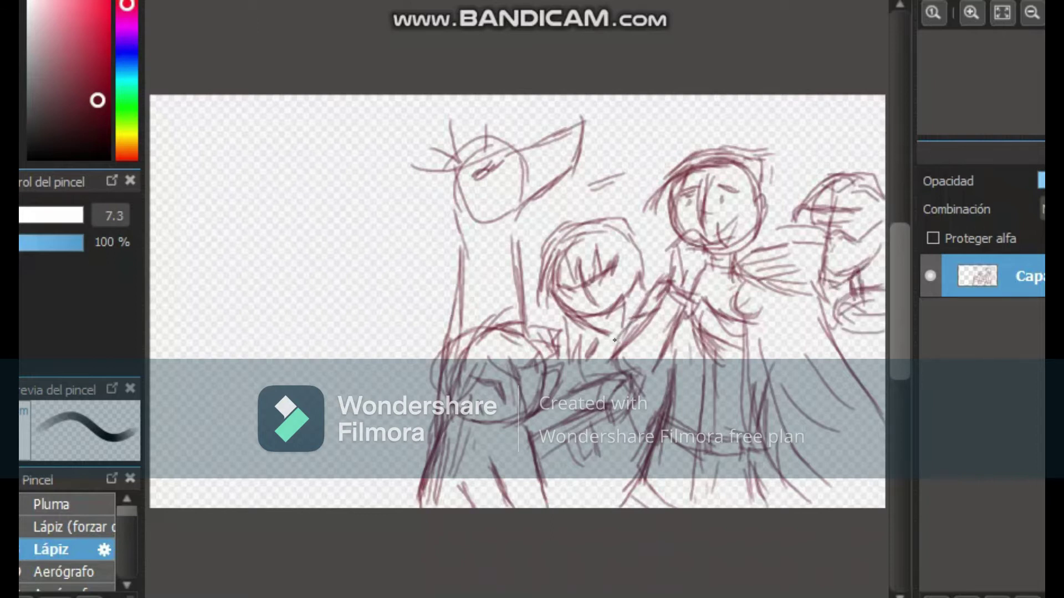
{"action": "left_click_drag", "start_coordinate": [610, 457], "coordinate": [624, 450]}
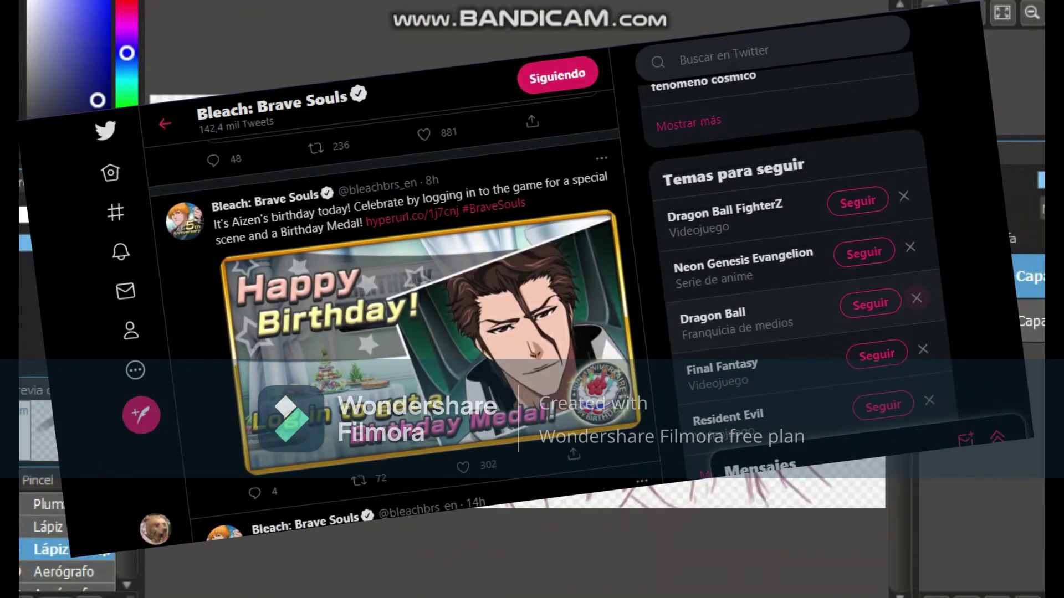
Step: Sketch a tilted rectangular sign and the neck lines beneath the large blue head
{"action": "mouse_move", "coordinate": [188, 405]}
{"action": "left_mouse_down"}
{"action": "mouse_move", "coordinate": [213, 454]}
{"action": "mouse_move", "coordinate": [308, 376]}
{"action": "left_mouse_up"}
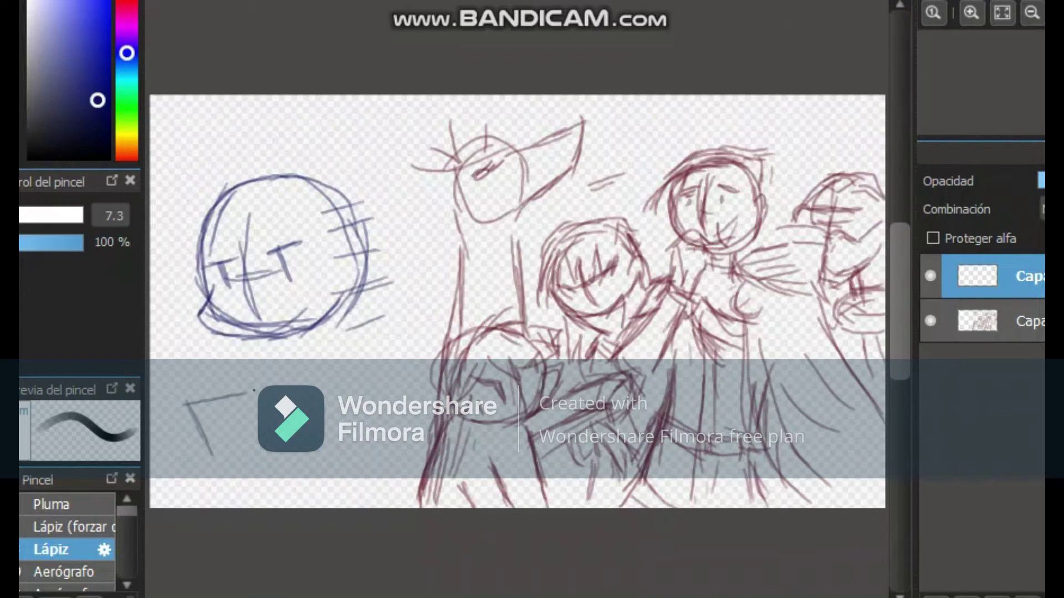
{"action": "left_click_drag", "start_coordinate": [222, 470], "coordinate": [327, 448]}
{"action": "left_click_drag", "start_coordinate": [280, 345], "coordinate": [286, 369]}
{"action": "left_click_drag", "start_coordinate": [311, 336], "coordinate": [346, 377]}
Step: Sketch the blue figure's bangs, side lock and high ponytail
{"action": "left_click_drag", "start_coordinate": [233, 194], "coordinate": [206, 240]}
{"action": "left_click_drag", "start_coordinate": [222, 199], "coordinate": [159, 263]}
{"action": "left_click_drag", "start_coordinate": [236, 212], "coordinate": [220, 236]}
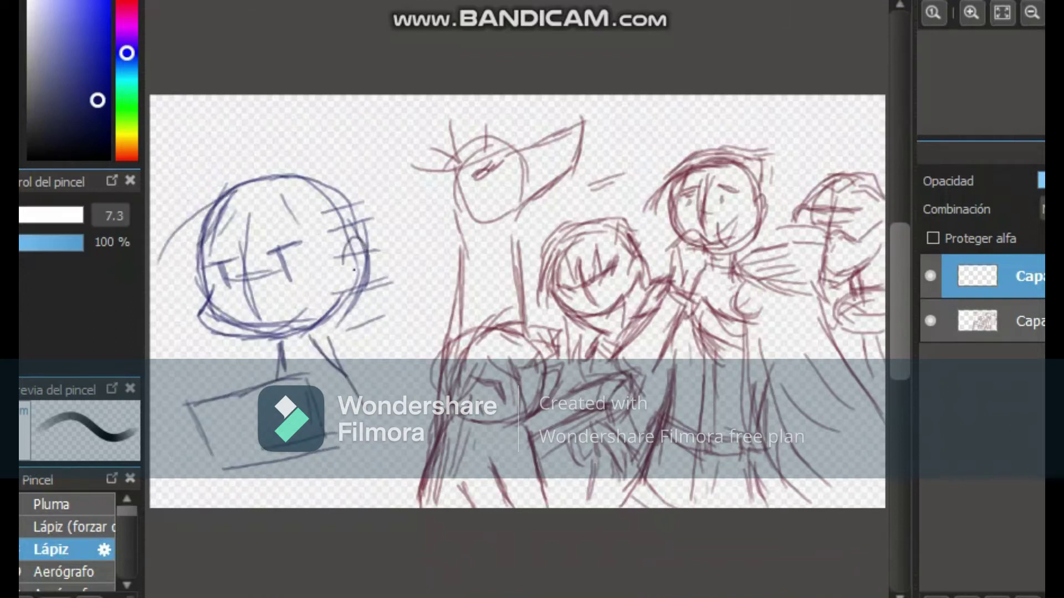
{"action": "left_click_drag", "start_coordinate": [320, 282], "coordinate": [352, 336]}
{"action": "left_click_drag", "start_coordinate": [299, 219], "coordinate": [363, 332]}
{"action": "left_click_drag", "start_coordinate": [280, 171], "coordinate": [422, 258]}
{"action": "left_click_drag", "start_coordinate": [382, 240], "coordinate": [410, 261]}
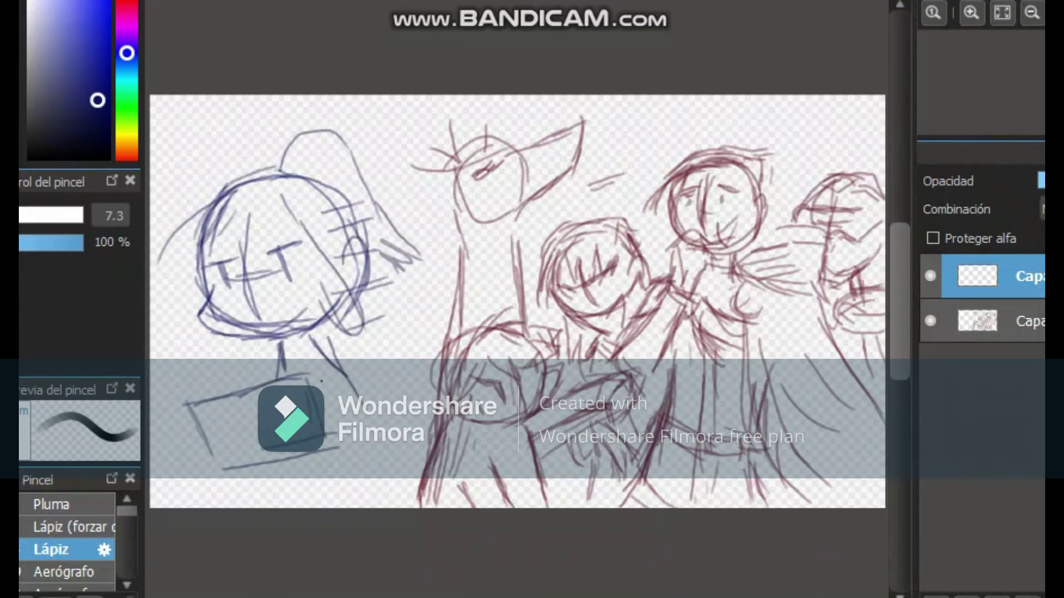
Step: Sketch the blue figure's arm and the leg lines below the sign
{"action": "left_click_drag", "start_coordinate": [383, 391], "coordinate": [368, 451]}
{"action": "left_click_drag", "start_coordinate": [304, 460], "coordinate": [299, 502]}
{"action": "left_click_drag", "start_coordinate": [366, 446], "coordinate": [396, 498]}
{"action": "left_click_drag", "start_coordinate": [292, 453], "coordinate": [292, 493]}
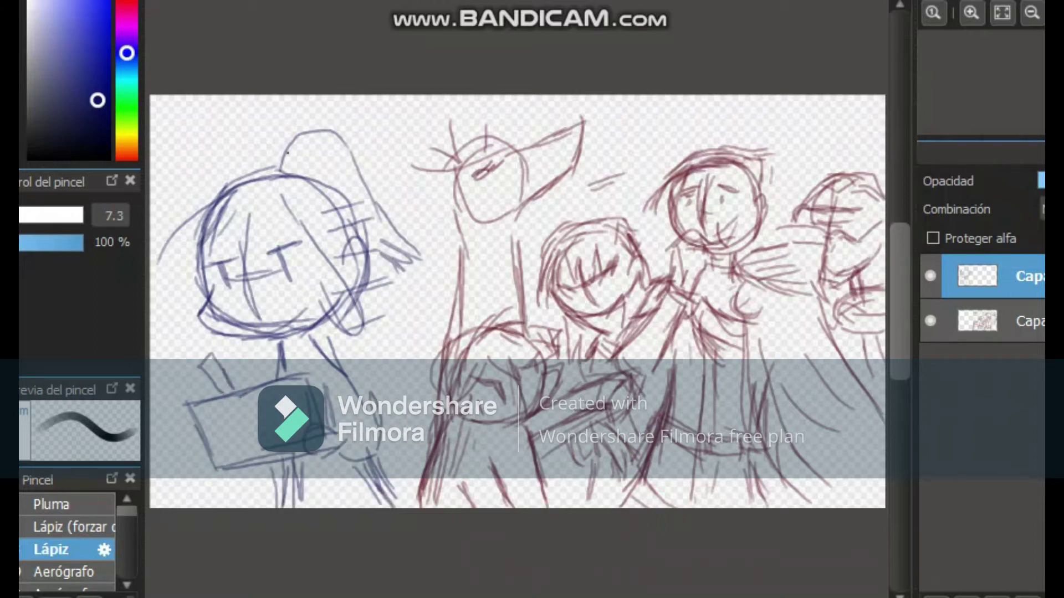
Step: Add collar details and slanted strokes across the blue figure's hair, shoulder and side
{"action": "left_click_drag", "start_coordinate": [311, 339], "coordinate": [364, 363]}
{"action": "left_click_drag", "start_coordinate": [283, 342], "coordinate": [268, 383]}
{"action": "left_click_drag", "start_coordinate": [277, 363], "coordinate": [302, 363]}
{"action": "left_click_drag", "start_coordinate": [312, 216], "coordinate": [368, 196]}
{"action": "left_click_drag", "start_coordinate": [332, 304], "coordinate": [383, 282]}
{"action": "left_click_drag", "start_coordinate": [334, 380], "coordinate": [383, 349]}
{"action": "left_click_drag", "start_coordinate": [353, 401], "coordinate": [393, 370]}
{"action": "left_click_drag", "start_coordinate": [367, 504], "coordinate": [425, 458]}
Step: Add a new layer above the sketches and choose the Pluma redonda brush at size 8.8 for inking the caped figure's face
{"action": "left_click", "coordinate": [937, 597]}
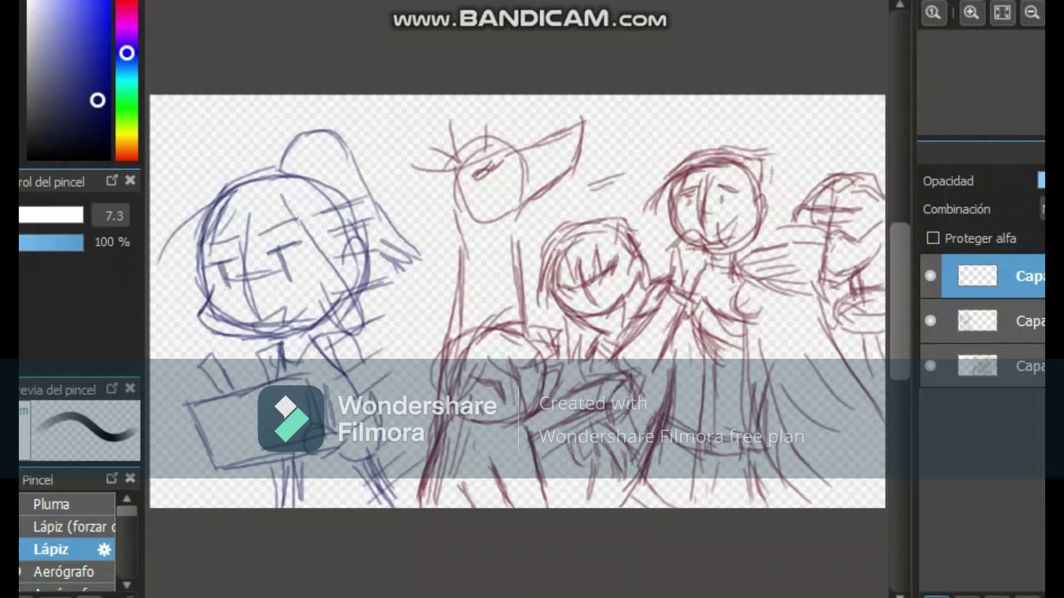
{"action": "left_click_drag", "start_coordinate": [517, 597], "coordinate": [551, 597]}
{"action": "left_click", "coordinate": [972, 12]}
{"action": "left_click", "coordinate": [972, 13]}
{"action": "left_click", "coordinate": [972, 13]}
{"action": "left_click_drag", "start_coordinate": [900, 302], "coordinate": [900, 263]}
{"action": "scroll", "coordinate": [66, 543], "scroll_direction": "down", "scroll_amount": 5}
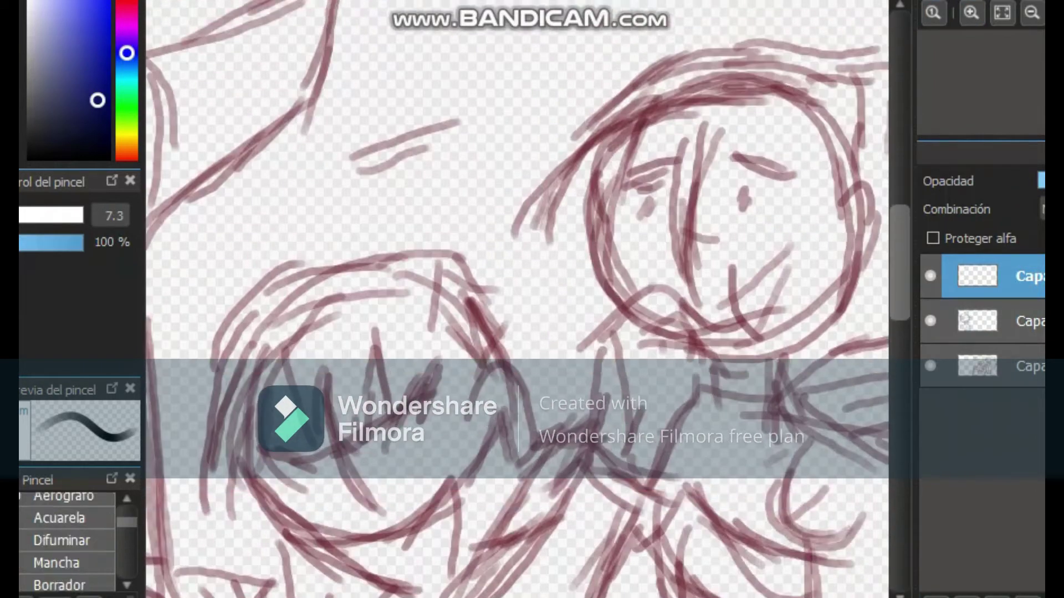
{"action": "left_click", "coordinate": [66, 567]}
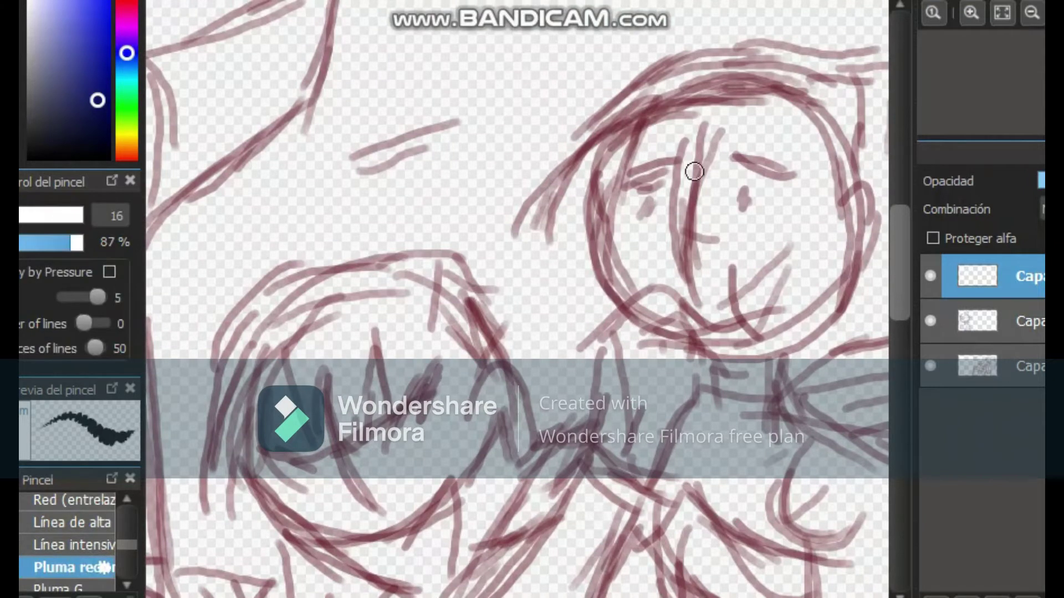
{"action": "left_click", "coordinate": [972, 13]}
{"action": "left_click_drag", "start_coordinate": [555, 597], "coordinate": [585, 597]}
{"action": "left_click", "coordinate": [5, 215]}
Step: Ink the caped figure's first eye and brow strokes and the hand with fingers held at the chin
{"action": "mouse_move", "coordinate": [487, 126]}
{"action": "left_mouse_down"}
{"action": "mouse_move", "coordinate": [564, 102]}
{"action": "mouse_move", "coordinate": [480, 142]}
{"action": "left_mouse_up"}
{"action": "left_click_drag", "start_coordinate": [488, 91], "coordinate": [557, 61]}
{"action": "mouse_move", "coordinate": [460, 365]}
{"action": "left_mouse_down"}
{"action": "mouse_move", "coordinate": [551, 309]}
{"action": "mouse_move", "coordinate": [589, 351]}
{"action": "mouse_move", "coordinate": [603, 388]}
{"action": "left_mouse_up"}
{"action": "mouse_move", "coordinate": [540, 391]}
{"action": "left_mouse_down"}
{"action": "mouse_move", "coordinate": [604, 427]}
{"action": "mouse_move", "coordinate": [526, 520]}
{"action": "left_mouse_up"}
{"action": "left_click_drag", "start_coordinate": [471, 367], "coordinate": [458, 523]}
{"action": "mouse_move", "coordinate": [491, 422]}
{"action": "left_mouse_down"}
{"action": "mouse_move", "coordinate": [469, 488]}
{"action": "mouse_move", "coordinate": [468, 471]}
{"action": "left_mouse_up"}
{"action": "left_click_drag", "start_coordinate": [527, 433], "coordinate": [511, 507]}
{"action": "left_click_drag", "start_coordinate": [472, 447], "coordinate": [448, 509]}
Step: Ink the cheek contour, the first pupil, the other eyelid and brow, and a slanted smile line
{"action": "mouse_move", "coordinate": [471, 142]}
{"action": "left_mouse_down"}
{"action": "mouse_move", "coordinate": [464, 185]}
{"action": "mouse_move", "coordinate": [510, 321]}
{"action": "left_mouse_up"}
{"action": "left_click_drag", "start_coordinate": [525, 140], "coordinate": [538, 143]}
{"action": "left_click_drag", "start_coordinate": [637, 103], "coordinate": [729, 131]}
{"action": "mouse_move", "coordinate": [642, 67]}
{"action": "left_mouse_down"}
{"action": "mouse_move", "coordinate": [644, 49]}
{"action": "mouse_move", "coordinate": [731, 90]}
{"action": "left_mouse_up"}
{"action": "left_click_drag", "start_coordinate": [595, 322], "coordinate": [694, 276]}
{"action": "left_click_drag", "start_coordinate": [623, 331], "coordinate": [639, 314]}
{"action": "left_click_drag", "start_coordinate": [694, 253], "coordinate": [712, 271]}
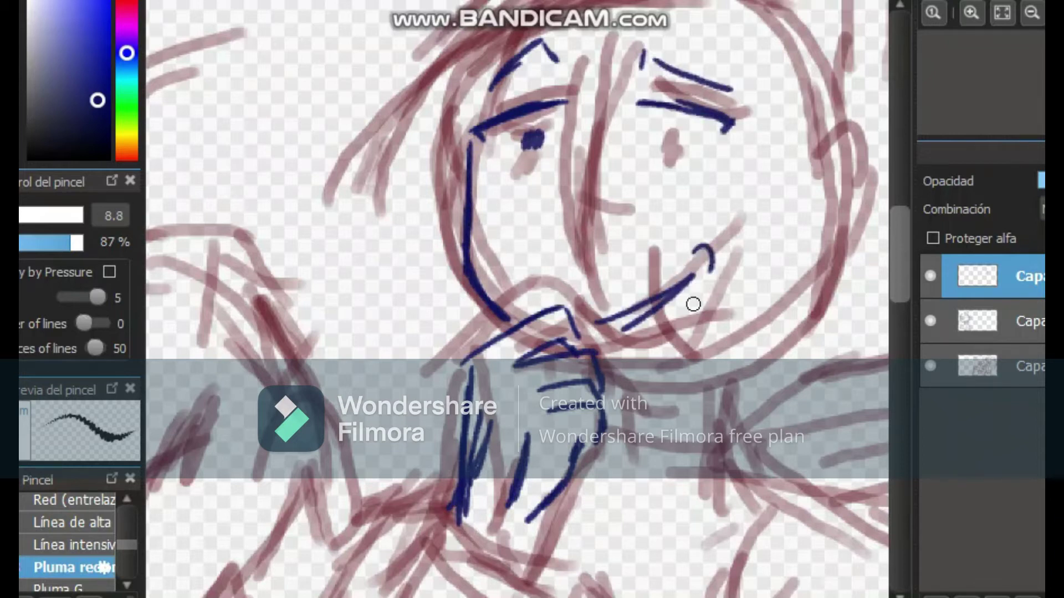
Step: Ink the nose and a short mouth stroke, and erase the slanted smile line
{"action": "left_click_drag", "start_coordinate": [580, 169], "coordinate": [560, 215]}
{"action": "left_click_drag", "start_coordinate": [588, 320], "coordinate": [616, 326]}
{"action": "key", "text": "e"}
{"action": "left_click_drag", "start_coordinate": [694, 267], "coordinate": [629, 311]}
Step: Ink the second pupil, a new curved mouth, and the chin and neck lines beside the hand
{"action": "key", "text": "b"}
{"action": "left_click_drag", "start_coordinate": [653, 128], "coordinate": [674, 133]}
{"action": "mouse_move", "coordinate": [577, 332]}
{"action": "left_mouse_down"}
{"action": "mouse_move", "coordinate": [612, 330]}
{"action": "mouse_move", "coordinate": [652, 299]}
{"action": "left_mouse_up"}
{"action": "left_click_drag", "start_coordinate": [640, 413], "coordinate": [632, 296]}
{"action": "left_click_drag", "start_coordinate": [616, 296], "coordinate": [711, 282]}
{"action": "left_click_drag", "start_coordinate": [604, 271], "coordinate": [701, 273]}
{"action": "left_click_drag", "start_coordinate": [730, 224], "coordinate": [728, 385]}
Step: Erase the brow over the eye nearest the cheek contour, refine the lash and pupil, and close the mouth's upper edge
{"action": "key", "text": "e"}
{"action": "left_click_drag", "start_coordinate": [539, 88], "coordinate": [465, 96]}
{"action": "key", "text": "b"}
{"action": "left_click_drag", "start_coordinate": [515, 137], "coordinate": [486, 148]}
{"action": "left_click_drag", "start_coordinate": [644, 132], "coordinate": [665, 133]}
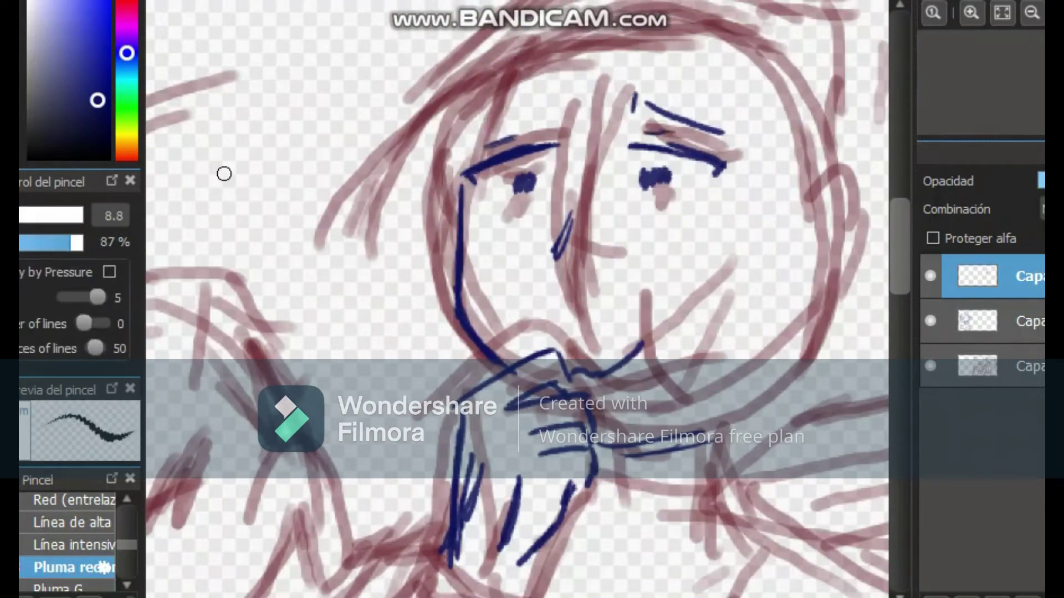
{"action": "left_click_drag", "start_coordinate": [571, 361], "coordinate": [634, 341]}
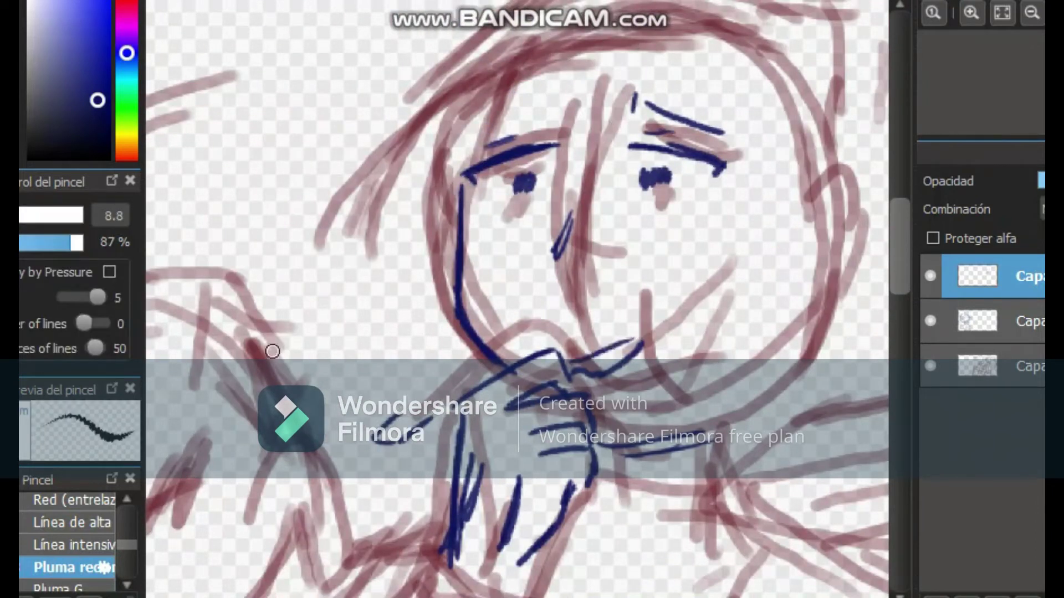
Step: Erase the remaining slanted eyebrow and ink two gently arched eyebrows above the eyes
{"action": "key", "text": "e"}
{"action": "left_click_drag", "start_coordinate": [635, 102], "coordinate": [724, 107]}
{"action": "key", "text": "b"}
{"action": "left_click_drag", "start_coordinate": [486, 111], "coordinate": [571, 99]}
{"action": "left_click_drag", "start_coordinate": [643, 99], "coordinate": [736, 100]}
Step: Refine the open mouth and ink short hairline strokes across the forehead
{"action": "left_click_drag", "start_coordinate": [595, 366], "coordinate": [648, 323]}
{"action": "scroll", "coordinate": [863, 290], "scroll_direction": "up", "scroll_amount": 3}
{"action": "mouse_move", "coordinate": [569, 198]}
{"action": "left_mouse_down"}
{"action": "mouse_move", "coordinate": [585, 223]}
{"action": "mouse_move", "coordinate": [675, 195]}
{"action": "left_mouse_up"}
{"action": "key", "text": "e"}
{"action": "key", "text": "b"}
Step: Ink the caped figure's ear with its inner detail, the jawline and both sides of the neck
{"action": "left_click_drag", "start_coordinate": [900, 243], "coordinate": [900, 273]}
{"action": "scroll", "coordinate": [518, 299], "scroll_direction": "right", "scroll_amount": 3}
{"action": "left_click_drag", "start_coordinate": [637, 181], "coordinate": [668, 143]}
{"action": "mouse_move", "coordinate": [683, 147]}
{"action": "left_mouse_down"}
{"action": "mouse_move", "coordinate": [670, 237]}
{"action": "mouse_move", "coordinate": [654, 261]}
{"action": "left_mouse_up"}
{"action": "mouse_move", "coordinate": [648, 267]}
{"action": "left_mouse_down"}
{"action": "mouse_move", "coordinate": [569, 365]}
{"action": "mouse_move", "coordinate": [468, 421]}
{"action": "left_mouse_up"}
{"action": "left_click_drag", "start_coordinate": [576, 385], "coordinate": [570, 458]}
{"action": "left_click_drag", "start_coordinate": [463, 415], "coordinate": [464, 482]}
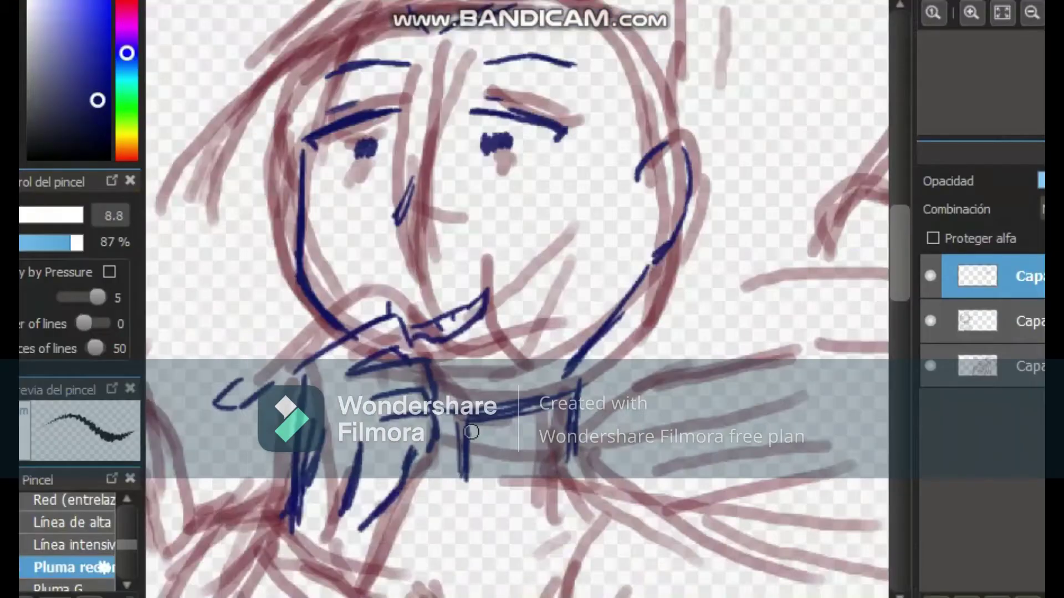
{"action": "left_click_drag", "start_coordinate": [614, 145], "coordinate": [637, 177]}
{"action": "scroll", "coordinate": [570, 216], "scroll_direction": "left", "scroll_amount": 5}
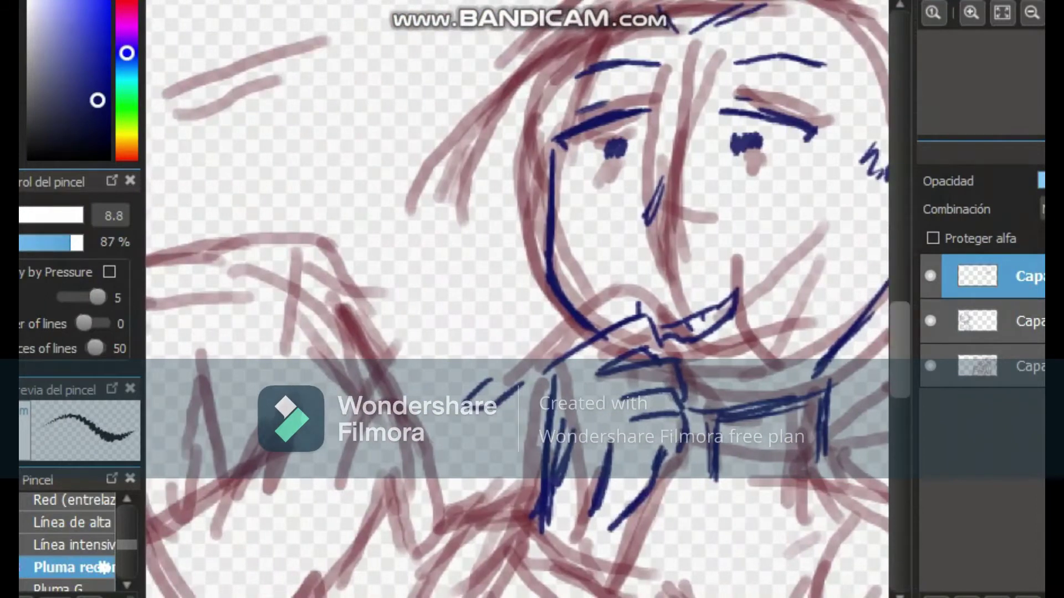
Step: Ink short hair strokes at the caped figure's temple and the hair outline rising up over the crown
{"action": "left_click_drag", "start_coordinate": [900, 349], "coordinate": [900, 223]}
{"action": "left_click_drag", "start_coordinate": [600, 207], "coordinate": [634, 190]}
{"action": "left_click_drag", "start_coordinate": [600, 220], "coordinate": [578, 207]}
{"action": "left_click_drag", "start_coordinate": [557, 305], "coordinate": [555, 261]}
{"action": "left_click_drag", "start_coordinate": [548, 286], "coordinate": [553, 318]}
{"action": "mouse_move", "coordinate": [539, 273]}
{"action": "left_mouse_down"}
{"action": "mouse_move", "coordinate": [553, 196]}
{"action": "mouse_move", "coordinate": [594, 148]}
{"action": "left_mouse_up"}
{"action": "mouse_move", "coordinate": [609, 146]}
{"action": "left_mouse_down"}
{"action": "mouse_move", "coordinate": [756, 106]}
{"action": "mouse_move", "coordinate": [772, 115]}
{"action": "left_mouse_up"}
{"action": "left_click_drag", "start_coordinate": [766, 105], "coordinate": [789, 107]}
Step: Ink the hair parting and the lock falling from it over the caped figure's forehead
{"action": "mouse_move", "coordinate": [675, 200]}
{"action": "left_mouse_down"}
{"action": "mouse_move", "coordinate": [669, 251]}
{"action": "mouse_move", "coordinate": [697, 311]}
{"action": "left_mouse_up"}
{"action": "left_click_drag", "start_coordinate": [669, 175], "coordinate": [693, 193]}
{"action": "left_click_drag", "start_coordinate": [676, 211], "coordinate": [680, 260]}
{"action": "left_click_drag", "start_coordinate": [573, 238], "coordinate": [558, 247]}
Step: Continue the hair outline from the crown down behind the ear and ink the curved line sweeping across the cheek
{"action": "left_click_drag", "start_coordinate": [571, 244], "coordinate": [298, 251]}
{"action": "left_click_drag", "start_coordinate": [503, 124], "coordinate": [635, 136]}
{"action": "left_click_drag", "start_coordinate": [655, 148], "coordinate": [650, 362]}
{"action": "mouse_move", "coordinate": [657, 358]}
{"action": "left_mouse_down"}
{"action": "mouse_move", "coordinate": [675, 405]}
{"action": "mouse_move", "coordinate": [667, 459]}
{"action": "left_mouse_up"}
{"action": "left_click_drag", "start_coordinate": [656, 458], "coordinate": [579, 504]}
{"action": "left_click_drag", "start_coordinate": [386, 217], "coordinate": [409, 346]}
{"action": "left_click_drag", "start_coordinate": [418, 347], "coordinate": [582, 474]}
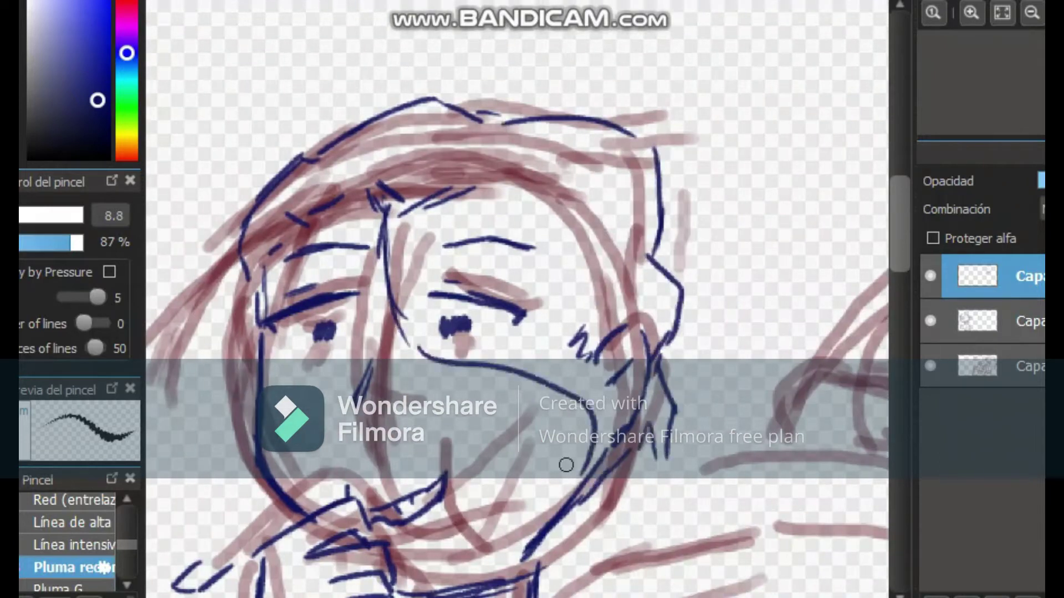
{"action": "scroll", "coordinate": [522, 308], "scroll_direction": "down", "scroll_amount": 8}
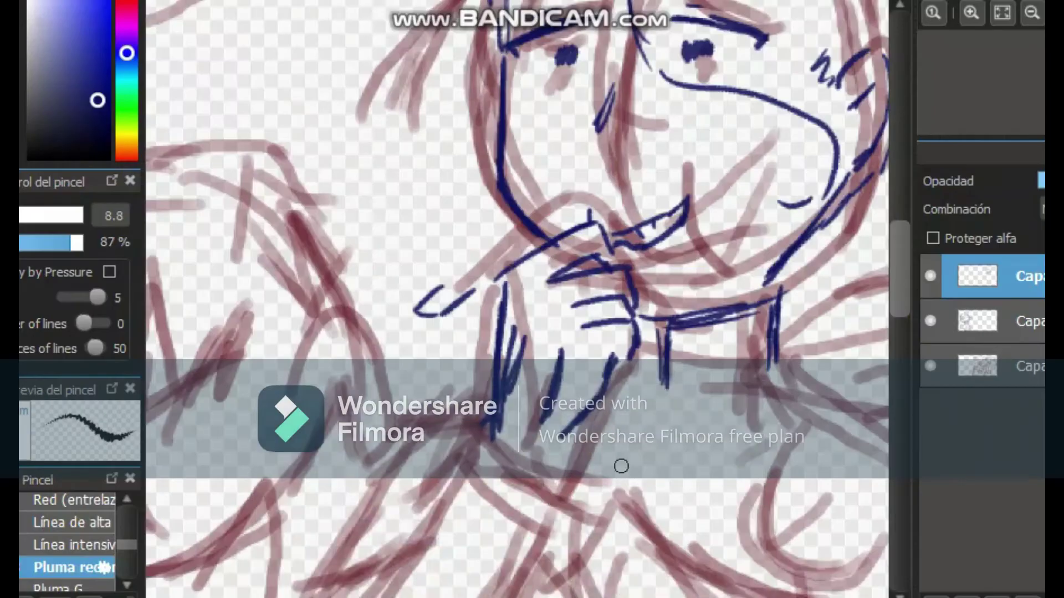
{"action": "scroll", "coordinate": [522, 308], "scroll_direction": "down", "scroll_amount": 2}
{"action": "left_click_drag", "start_coordinate": [466, 490], "coordinate": [717, 316]}
{"action": "left_click_drag", "start_coordinate": [535, 296], "coordinate": [784, 233]}
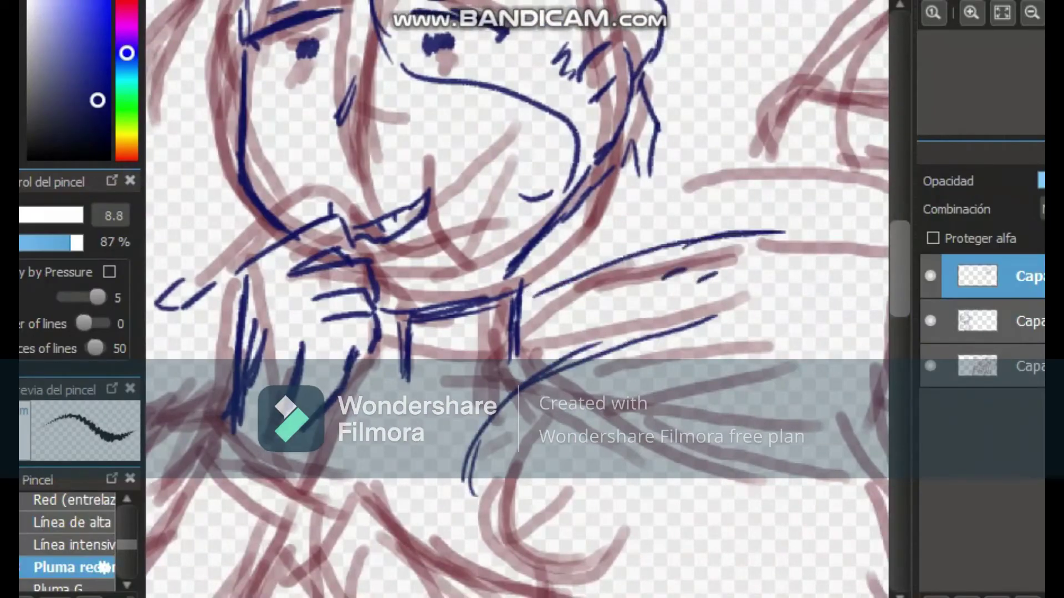
{"action": "key", "text": "ctrl+z"}
{"action": "key", "text": "ctrl+z"}
Step: Ink the caped figure's shoulder and the cape folds beside the neck with short separate strokes
{"action": "mouse_move", "coordinate": [481, 484]}
{"action": "left_mouse_down"}
{"action": "mouse_move", "coordinate": [509, 419]}
{"action": "mouse_move", "coordinate": [576, 381]}
{"action": "left_mouse_up"}
{"action": "mouse_move", "coordinate": [584, 414]}
{"action": "left_mouse_down"}
{"action": "mouse_move", "coordinate": [618, 378]}
{"action": "mouse_move", "coordinate": [740, 335]}
{"action": "left_mouse_up"}
{"action": "left_click_drag", "start_coordinate": [532, 323], "coordinate": [632, 262]}
{"action": "mouse_move", "coordinate": [643, 290]}
{"action": "left_mouse_down"}
{"action": "mouse_move", "coordinate": [707, 257]}
{"action": "mouse_move", "coordinate": [809, 236]}
{"action": "left_mouse_up"}
{"action": "left_click_drag", "start_coordinate": [624, 472], "coordinate": [677, 441]}
{"action": "left_click_drag", "start_coordinate": [678, 465], "coordinate": [801, 417]}
{"action": "left_click_drag", "start_coordinate": [813, 254], "coordinate": [869, 243]}
Step: Ink the outer contour of the caped figure's arm below the shoulder
{"action": "left_click_drag", "start_coordinate": [771, 27], "coordinate": [763, 232]}
{"action": "scroll", "coordinate": [570, 214], "scroll_direction": "down", "scroll_amount": 3}
{"action": "scroll", "coordinate": [566, 299], "scroll_direction": "up", "scroll_amount": 3}
{"action": "scroll", "coordinate": [563, 390], "scroll_direction": "down", "scroll_amount": 4}
{"action": "left_click_drag", "start_coordinate": [490, 367], "coordinate": [470, 437]}
{"action": "left_click_drag", "start_coordinate": [474, 385], "coordinate": [479, 493]}
Step: Ink the rounded, hatched shape at the arm's end and add strokes to the cape edge and collar
{"action": "left_click_drag", "start_coordinate": [546, 409], "coordinate": [601, 481]}
{"action": "mouse_move", "coordinate": [650, 372]}
{"action": "left_mouse_down"}
{"action": "mouse_move", "coordinate": [599, 490]}
{"action": "mouse_move", "coordinate": [650, 470]}
{"action": "left_mouse_up"}
{"action": "left_click_drag", "start_coordinate": [544, 424], "coordinate": [589, 465]}
{"action": "left_click_drag", "start_coordinate": [560, 409], "coordinate": [631, 460]}
{"action": "mouse_move", "coordinate": [644, 394]}
{"action": "left_mouse_down"}
{"action": "mouse_move", "coordinate": [618, 457]}
{"action": "mouse_move", "coordinate": [627, 424]}
{"action": "left_mouse_up"}
{"action": "left_click_drag", "start_coordinate": [489, 471], "coordinate": [516, 517]}
{"action": "mouse_move", "coordinate": [529, 509]}
{"action": "left_mouse_down"}
{"action": "mouse_move", "coordinate": [531, 478]}
{"action": "mouse_move", "coordinate": [546, 504]}
{"action": "left_mouse_up"}
{"action": "mouse_move", "coordinate": [792, 310]}
{"action": "left_mouse_down"}
{"action": "mouse_move", "coordinate": [831, 333]}
{"action": "mouse_move", "coordinate": [860, 315]}
{"action": "left_mouse_up"}
{"action": "left_click_drag", "start_coordinate": [511, 242], "coordinate": [560, 263]}
Step: Ink the cuff band below the raised hand with its first vertical fold lines
{"action": "left_click_drag", "start_coordinate": [215, 257], "coordinate": [497, 249]}
{"action": "left_click_drag", "start_coordinate": [416, 260], "coordinate": [515, 242]}
{"action": "mouse_move", "coordinate": [391, 288]}
{"action": "left_mouse_down"}
{"action": "mouse_move", "coordinate": [497, 270]}
{"action": "mouse_move", "coordinate": [403, 319]}
{"action": "left_mouse_up"}
{"action": "left_click_drag", "start_coordinate": [441, 285], "coordinate": [437, 335]}
{"action": "left_click_drag", "start_coordinate": [501, 285], "coordinate": [495, 330]}
{"action": "mouse_move", "coordinate": [402, 266]}
{"action": "left_mouse_down"}
{"action": "mouse_move", "coordinate": [393, 358]}
{"action": "mouse_move", "coordinate": [449, 352]}
{"action": "left_mouse_up"}
{"action": "mouse_move", "coordinate": [477, 279]}
{"action": "left_mouse_down"}
{"action": "mouse_move", "coordinate": [475, 332]}
{"action": "mouse_move", "coordinate": [437, 352]}
{"action": "mouse_move", "coordinate": [403, 349]}
{"action": "left_mouse_up"}
Step: Refine the raised hand's cuff and ink the folds and lower edge hanging beneath it
{"action": "key", "text": "e"}
{"action": "key", "text": "b"}
{"action": "left_click_drag", "start_coordinate": [400, 270], "coordinate": [386, 302]}
{"action": "left_click_drag", "start_coordinate": [415, 273], "coordinate": [490, 254]}
{"action": "mouse_move", "coordinate": [408, 299]}
{"action": "left_mouse_down"}
{"action": "mouse_move", "coordinate": [477, 282]}
{"action": "mouse_move", "coordinate": [364, 356]}
{"action": "left_mouse_up"}
{"action": "left_click_drag", "start_coordinate": [459, 296], "coordinate": [442, 363]}
{"action": "left_click_drag", "start_coordinate": [477, 294], "coordinate": [466, 351]}
{"action": "left_click_drag", "start_coordinate": [421, 368], "coordinate": [452, 364]}
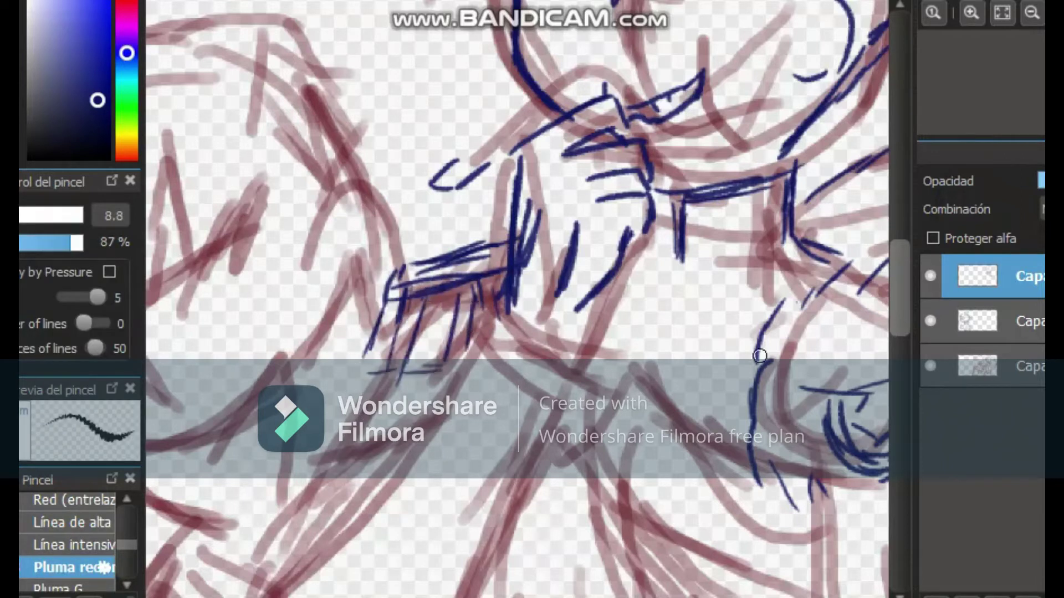
Step: Ink the raised arm's sleeve folds and the lower sleeve flap beneath the cuff
{"action": "left_click_drag", "start_coordinate": [366, 396], "coordinate": [300, 513]}
{"action": "mouse_move", "coordinate": [385, 378]}
{"action": "left_mouse_down"}
{"action": "mouse_move", "coordinate": [325, 474]}
{"action": "mouse_move", "coordinate": [389, 441]}
{"action": "left_mouse_up"}
{"action": "left_click_drag", "start_coordinate": [489, 302], "coordinate": [604, 360]}
{"action": "left_click_drag", "start_coordinate": [598, 301], "coordinate": [588, 336]}
{"action": "left_click_drag", "start_coordinate": [598, 349], "coordinate": [551, 461]}
{"action": "left_click_drag", "start_coordinate": [470, 341], "coordinate": [541, 384]}
{"action": "mouse_move", "coordinate": [472, 323]}
{"action": "left_mouse_down"}
{"action": "mouse_move", "coordinate": [433, 395]}
{"action": "mouse_move", "coordinate": [517, 429]}
{"action": "left_mouse_up"}
{"action": "left_click_drag", "start_coordinate": [553, 373], "coordinate": [544, 428]}
{"action": "left_click_drag", "start_coordinate": [445, 383], "coordinate": [372, 492]}
Step: Ink the long diagonal cape edges running down from the raised arm and the vertical fold below them
{"action": "left_click_drag", "start_coordinate": [554, 471], "coordinate": [563, 189]}
{"action": "left_click_drag", "start_coordinate": [425, 132], "coordinate": [301, 292]}
{"action": "left_click_drag", "start_coordinate": [344, 177], "coordinate": [226, 332]}
{"action": "mouse_move", "coordinate": [242, 335]}
{"action": "left_mouse_down"}
{"action": "mouse_move", "coordinate": [285, 409]}
{"action": "mouse_move", "coordinate": [404, 433]}
{"action": "left_mouse_up"}
{"action": "left_click_drag", "start_coordinate": [335, 253], "coordinate": [298, 277]}
{"action": "left_click_drag", "start_coordinate": [502, 325], "coordinate": [515, 439]}
{"action": "left_click_drag", "start_coordinate": [507, 309], "coordinate": [479, 513]}
{"action": "left_click_drag", "start_coordinate": [487, 422], "coordinate": [449, 499]}
{"action": "left_click_drag", "start_coordinate": [501, 111], "coordinate": [504, 593]}
{"action": "scroll", "coordinate": [515, 299], "scroll_direction": "down", "scroll_amount": 5}
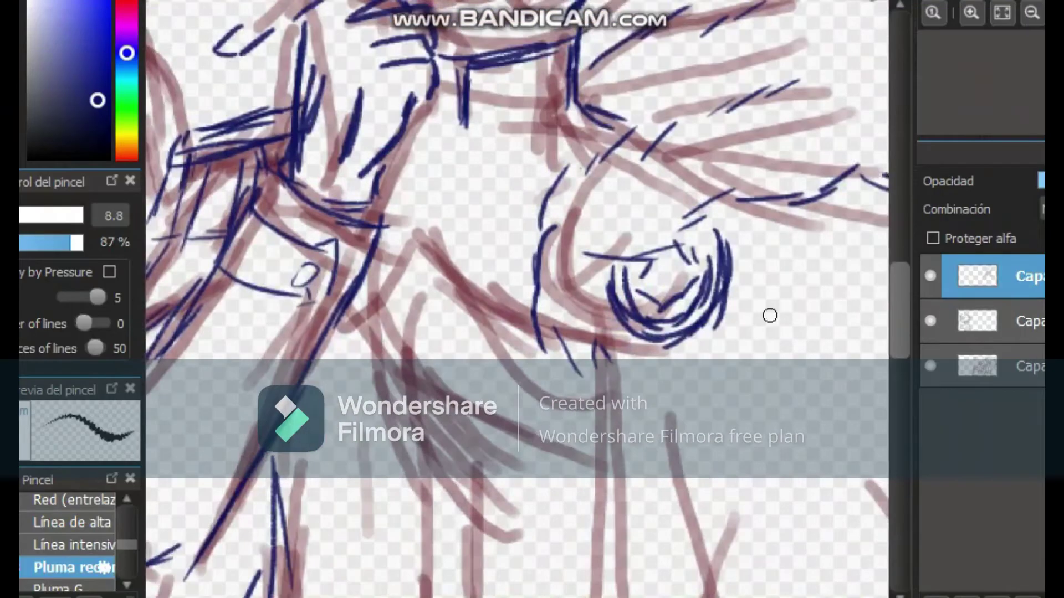
Step: Ink two curved bands draped across the caped figure's chest
{"action": "scroll", "coordinate": [770, 316], "scroll_direction": "up", "scroll_amount": 2}
{"action": "mouse_move", "coordinate": [392, 294]}
{"action": "left_mouse_down"}
{"action": "mouse_move", "coordinate": [496, 368]}
{"action": "mouse_move", "coordinate": [514, 365]}
{"action": "left_mouse_up"}
{"action": "mouse_move", "coordinate": [396, 286]}
{"action": "left_mouse_down"}
{"action": "mouse_move", "coordinate": [546, 338]}
{"action": "mouse_move", "coordinate": [511, 357]}
{"action": "left_mouse_up"}
{"action": "left_click_drag", "start_coordinate": [400, 293], "coordinate": [466, 509]}
{"action": "left_click_drag", "start_coordinate": [396, 446], "coordinate": [579, 517]}
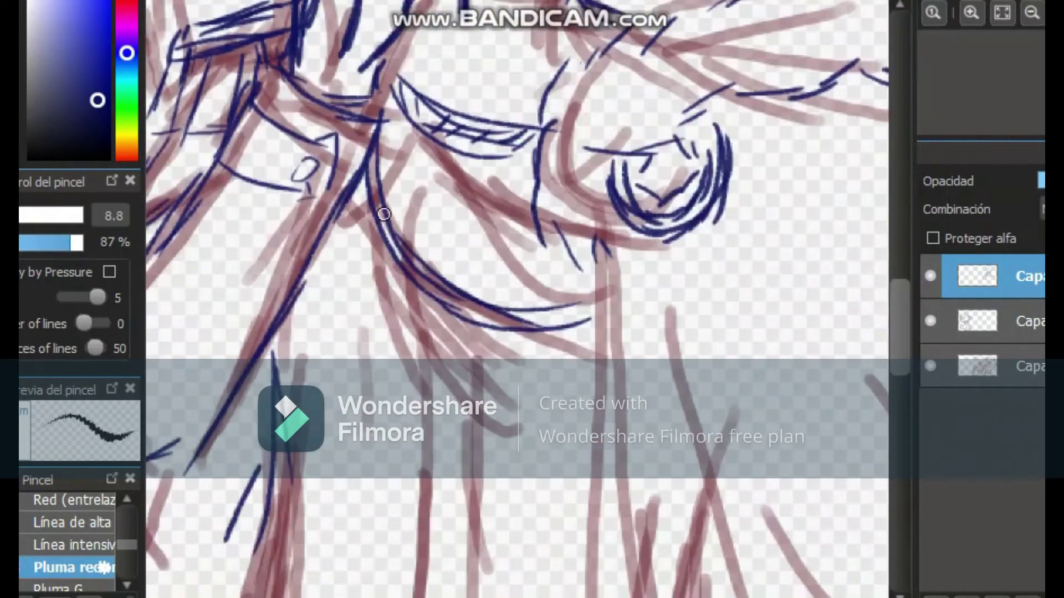
Step: Ink a third, lower draped band, the vertical folds beneath it and short folds under the collar
{"action": "left_click_drag", "start_coordinate": [344, 222], "coordinate": [527, 438]}
{"action": "left_click_drag", "start_coordinate": [382, 233], "coordinate": [498, 315]}
{"action": "left_click_drag", "start_coordinate": [393, 383], "coordinate": [606, 410]}
{"action": "left_click_drag", "start_coordinate": [288, 339], "coordinate": [284, 546]}
{"action": "left_click_drag", "start_coordinate": [408, 382], "coordinate": [383, 542]}
{"action": "left_click_drag", "start_coordinate": [574, 39], "coordinate": [497, 119]}
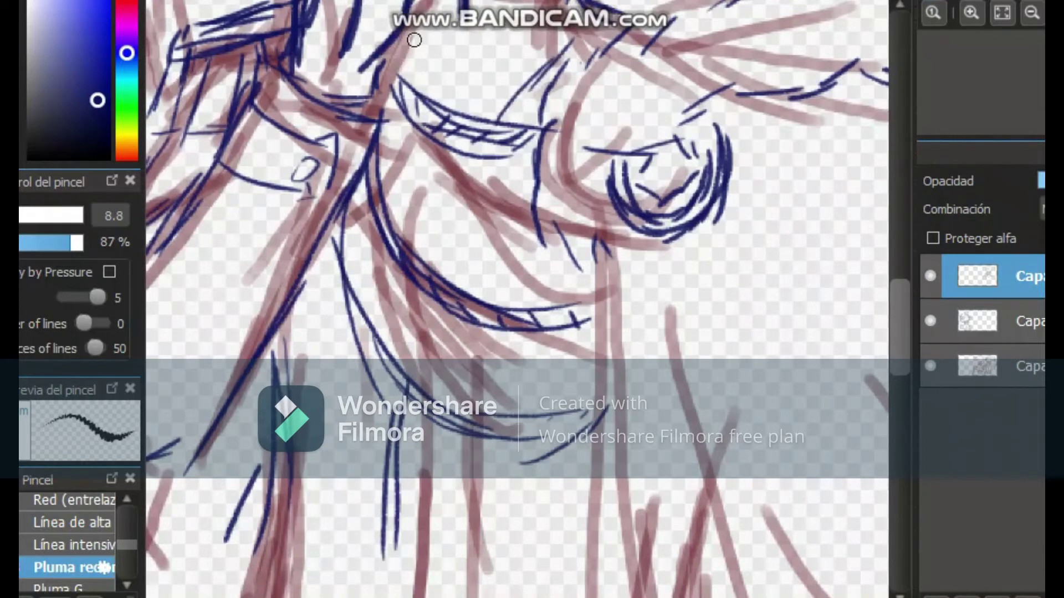
{"action": "left_click_drag", "start_coordinate": [413, 36], "coordinate": [441, 95]}
Step: Ink the vertical clothing folds on the caped figure's torso and the outer side edge beside the waist
{"action": "scroll", "coordinate": [475, 121], "scroll_direction": "up", "scroll_amount": 5}
{"action": "left_click_drag", "start_coordinate": [900, 272], "coordinate": [899, 393]}
{"action": "left_click_drag", "start_coordinate": [407, 67], "coordinate": [380, 289]}
{"action": "left_click_drag", "start_coordinate": [382, 169], "coordinate": [373, 248]}
{"action": "left_click_drag", "start_coordinate": [275, 142], "coordinate": [173, 420]}
Step: Ink the belt across the caped figure's waist with its buckle and a fold line below it
{"action": "left_click_drag", "start_coordinate": [229, 240], "coordinate": [326, 292]}
{"action": "left_click_drag", "start_coordinate": [252, 225], "coordinate": [356, 298]}
{"action": "left_click_drag", "start_coordinate": [221, 279], "coordinate": [376, 387]}
{"action": "mouse_move", "coordinate": [305, 274]}
{"action": "left_mouse_down"}
{"action": "mouse_move", "coordinate": [431, 318]}
{"action": "mouse_move", "coordinate": [435, 397]}
{"action": "left_mouse_up"}
{"action": "left_click_drag", "start_coordinate": [462, 319], "coordinate": [596, 333]}
{"action": "left_click_drag", "start_coordinate": [588, 299], "coordinate": [598, 419]}
{"action": "left_click_drag", "start_coordinate": [395, 391], "coordinate": [382, 571]}
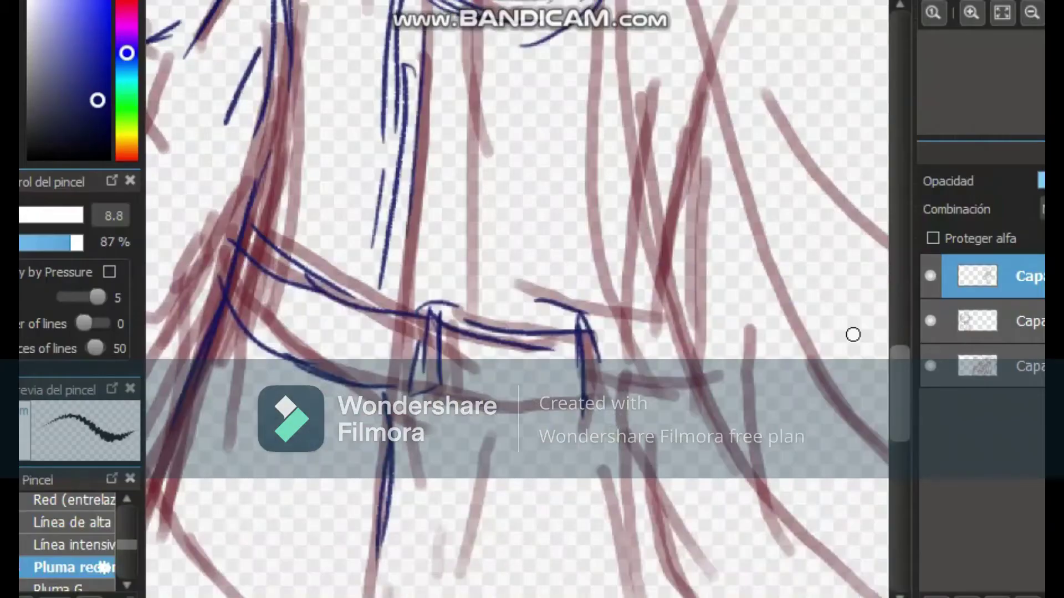
Step: Ink the lower garment edge and the vertical leg lines below the belt
{"action": "scroll", "coordinate": [852, 332], "scroll_direction": "down", "scroll_amount": 4}
{"action": "left_click_drag", "start_coordinate": [188, 178], "coordinate": [155, 327]}
{"action": "left_click_drag", "start_coordinate": [180, 383], "coordinate": [280, 426]}
{"action": "left_click_drag", "start_coordinate": [374, 305], "coordinate": [368, 394]}
{"action": "left_click_drag", "start_coordinate": [603, 202], "coordinate": [625, 411]}
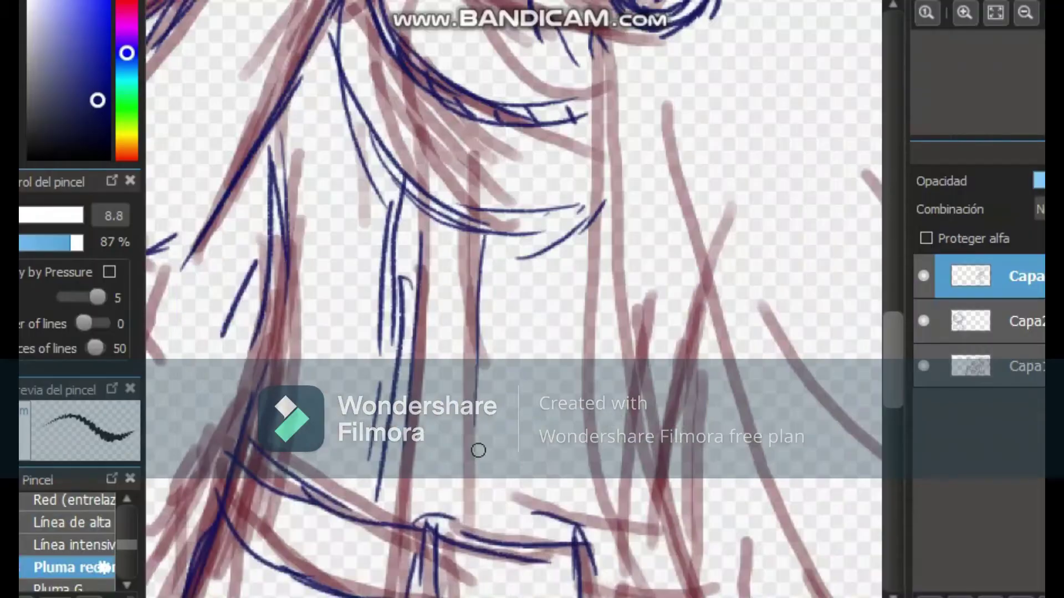
Step: Ink further vertical folds along the torso and below the belt, and the garment edge under the arm
{"action": "left_click_drag", "start_coordinate": [473, 243], "coordinate": [482, 476]}
{"action": "left_click_drag", "start_coordinate": [466, 163], "coordinate": [471, 427]}
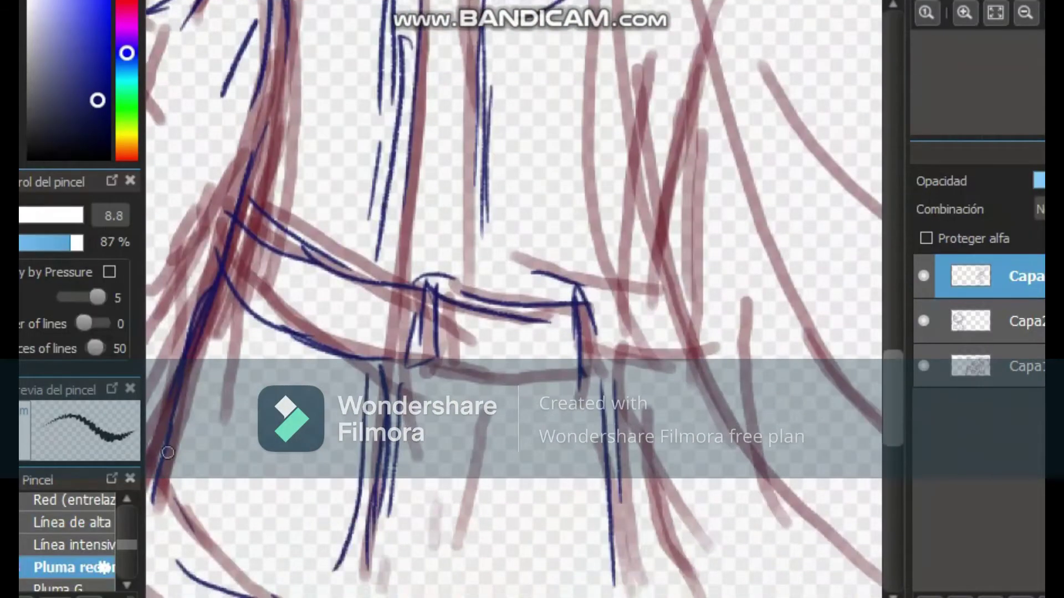
{"action": "left_click_drag", "start_coordinate": [333, 377], "coordinate": [377, 570]}
{"action": "left_click_drag", "start_coordinate": [502, 404], "coordinate": [480, 513]}
{"action": "mouse_move", "coordinate": [592, 355]}
{"action": "left_mouse_down"}
{"action": "mouse_move", "coordinate": [609, 376]}
{"action": "mouse_move", "coordinate": [595, 482]}
{"action": "left_mouse_up"}
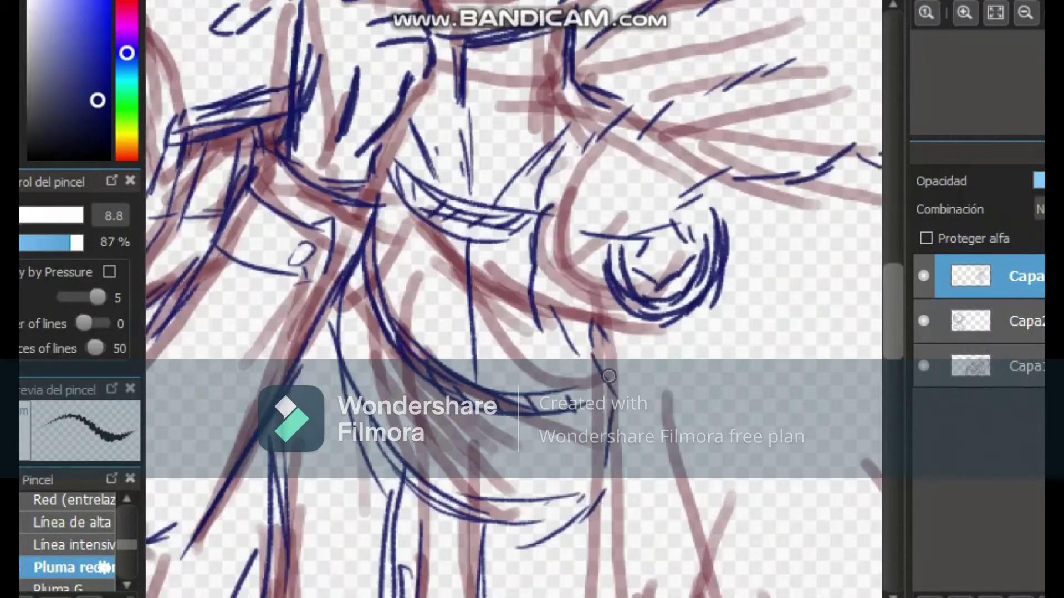
Step: Ink the inner cape edge from the arm down past the belt, with fold lines beside the waist
{"action": "left_click_drag", "start_coordinate": [715, 322], "coordinate": [713, 492]}
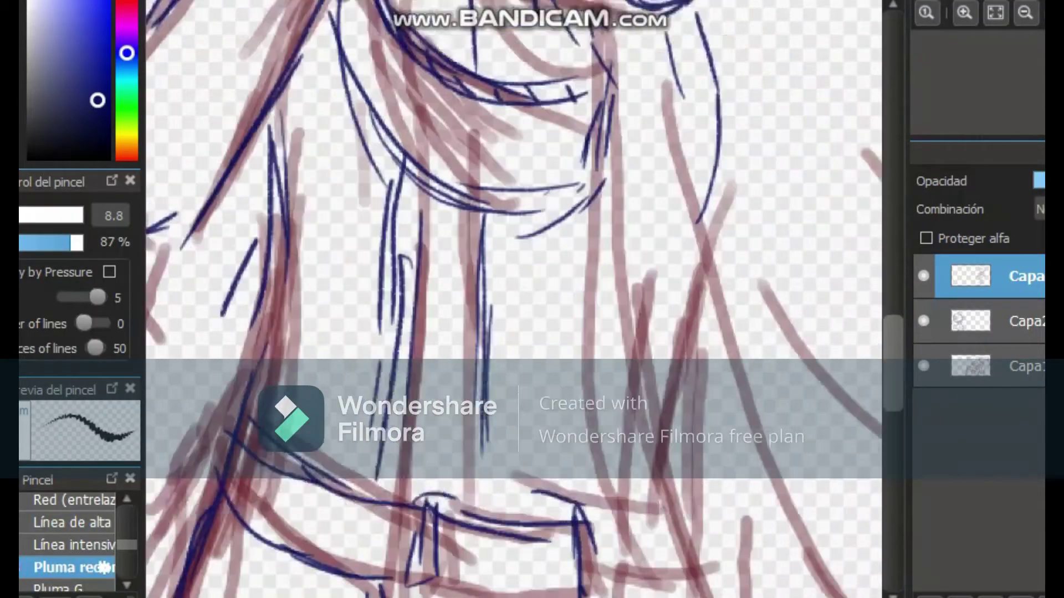
{"action": "left_click_drag", "start_coordinate": [595, 216], "coordinate": [562, 368]}
{"action": "left_click_drag", "start_coordinate": [736, 72], "coordinate": [745, 183]}
{"action": "left_click_drag", "start_coordinate": [690, 230], "coordinate": [723, 333]}
{"action": "left_click_drag", "start_coordinate": [731, 344], "coordinate": [787, 482]}
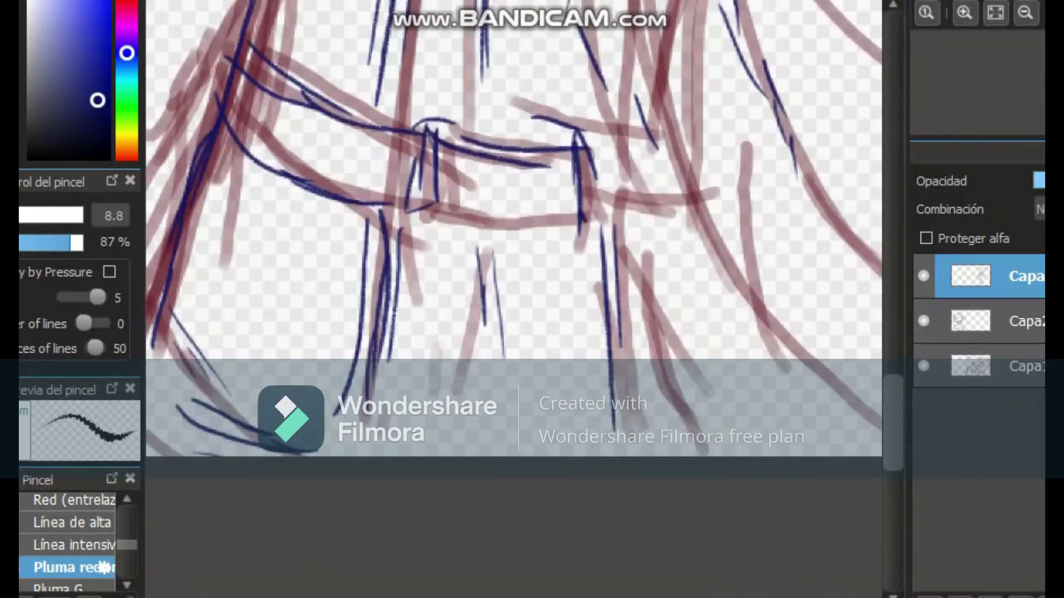
{"action": "left_click_drag", "start_coordinate": [648, 222], "coordinate": [654, 399]}
{"action": "left_click_drag", "start_coordinate": [804, 171], "coordinate": [787, 388]}
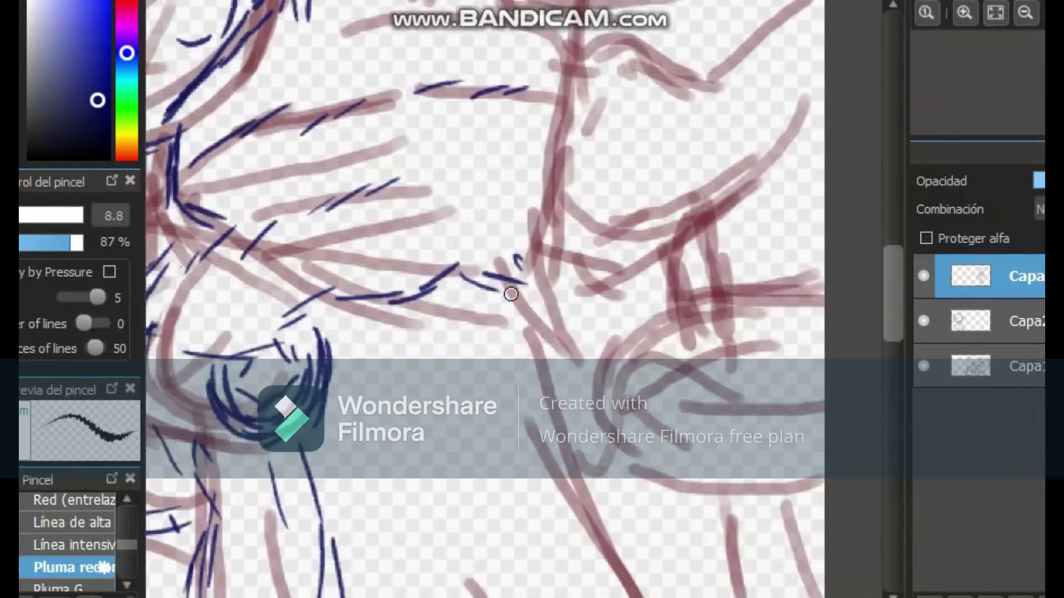
Step: Ink the outer edge of the cape from the shoulder down and a long inner cape fold
{"action": "left_click_drag", "start_coordinate": [506, 294], "coordinate": [599, 553]}
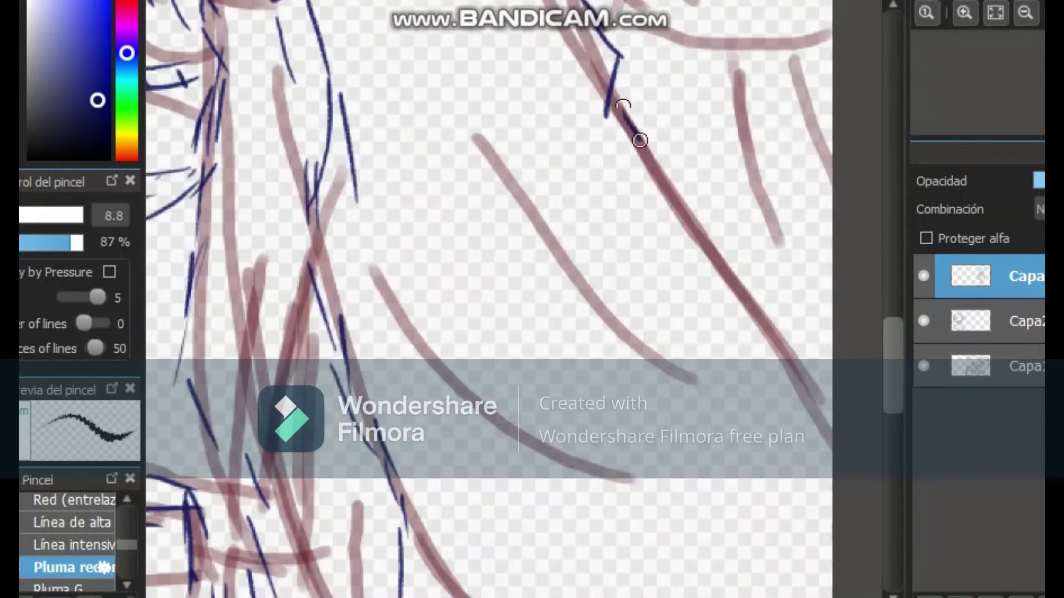
{"action": "left_click_drag", "start_coordinate": [640, 140], "coordinate": [814, 534]}
{"action": "left_click_drag", "start_coordinate": [397, 188], "coordinate": [587, 444]}
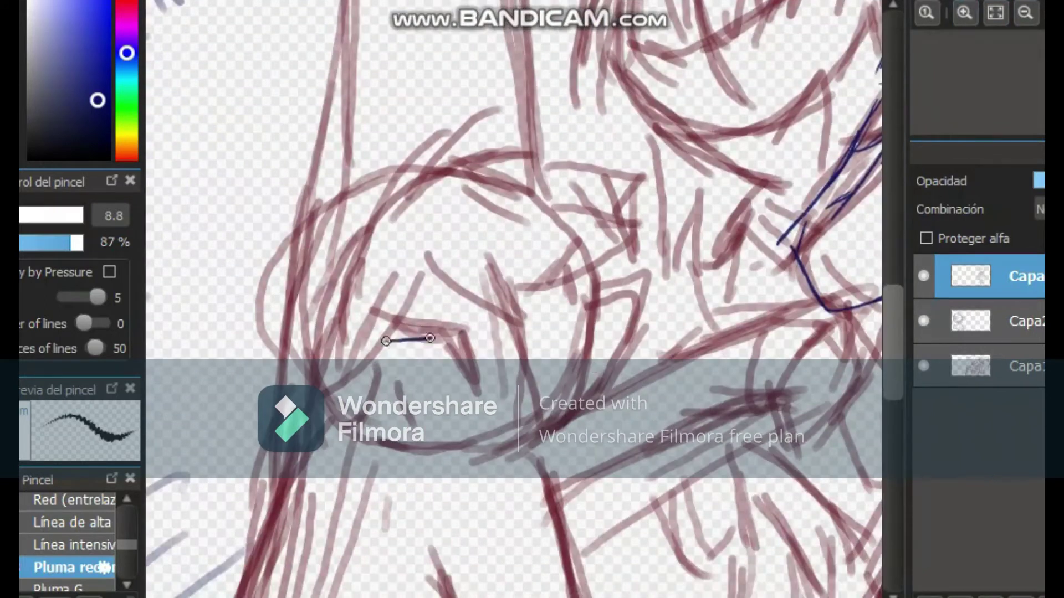
Step: Ink the neighbouring figure's slanted upper eyelids and the iris of one eye
{"action": "left_click_drag", "start_coordinate": [388, 342], "coordinate": [484, 321]}
{"action": "left_click_drag", "start_coordinate": [547, 301], "coordinate": [589, 240]}
{"action": "mouse_move", "coordinate": [434, 336]}
{"action": "left_mouse_down"}
{"action": "mouse_move", "coordinate": [449, 370]}
{"action": "mouse_move", "coordinate": [481, 330]}
{"action": "left_mouse_up"}
{"action": "left_click_drag", "start_coordinate": [464, 354], "coordinate": [452, 338]}
{"action": "left_click_drag", "start_coordinate": [559, 280], "coordinate": [587, 330]}
{"action": "left_click_drag", "start_coordinate": [588, 275], "coordinate": [594, 333]}
{"action": "mouse_move", "coordinate": [561, 283]}
{"action": "left_mouse_down"}
{"action": "mouse_move", "coordinate": [583, 300]}
{"action": "mouse_move", "coordinate": [534, 311]}
{"action": "mouse_move", "coordinate": [554, 334]}
{"action": "left_mouse_up"}
{"action": "key", "text": "ctrl+z"}
{"action": "key", "text": "ctrl+z"}
{"action": "key", "text": "ctrl+z"}
Step: Ink the neighbouring figure's other eye and the face contour from the cheek around the chin
{"action": "left_click_drag", "start_coordinate": [547, 310], "coordinate": [561, 342]}
{"action": "left_click_drag", "start_coordinate": [574, 299], "coordinate": [561, 342]}
{"action": "left_click_drag", "start_coordinate": [553, 304], "coordinate": [596, 413]}
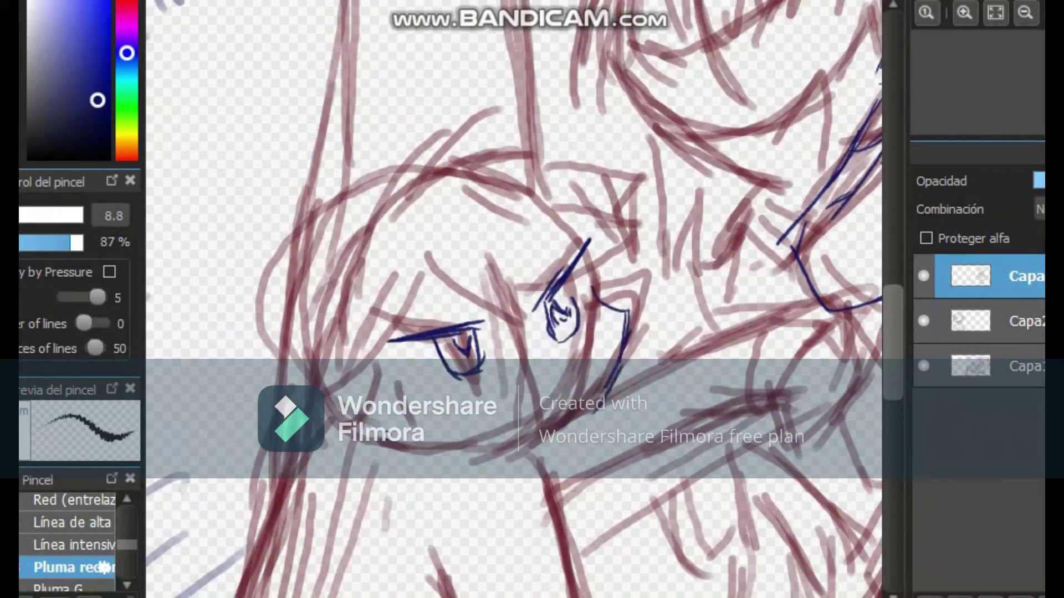
{"action": "left_click_drag", "start_coordinate": [390, 441], "coordinate": [546, 427]}
{"action": "left_click_drag", "start_coordinate": [466, 450], "coordinate": [637, 334]}
Step: Ink the pointed fringe between the eyes and the spiky hair tips beside the forehead
{"action": "left_click_drag", "start_coordinate": [422, 275], "coordinate": [543, 339]}
{"action": "left_click_drag", "start_coordinate": [473, 314], "coordinate": [543, 339]}
{"action": "left_click_drag", "start_coordinate": [543, 339], "coordinate": [511, 260]}
{"action": "mouse_move", "coordinate": [558, 285]}
{"action": "left_mouse_down"}
{"action": "mouse_move", "coordinate": [604, 269]}
{"action": "mouse_move", "coordinate": [663, 224]}
{"action": "left_mouse_up"}
{"action": "left_click_drag", "start_coordinate": [550, 202], "coordinate": [659, 212]}
{"action": "left_click_drag", "start_coordinate": [518, 190], "coordinate": [565, 171]}
{"action": "left_click_drag", "start_coordinate": [582, 176], "coordinate": [561, 214]}
Step: Ink the curved hair tuft, the head's outline over the crown and the side locks beside the eye
{"action": "mouse_move", "coordinate": [343, 270]}
{"action": "left_mouse_down"}
{"action": "mouse_move", "coordinate": [292, 244]}
{"action": "mouse_move", "coordinate": [249, 279]}
{"action": "left_mouse_up"}
{"action": "left_click_drag", "start_coordinate": [341, 267], "coordinate": [270, 295]}
{"action": "mouse_move", "coordinate": [326, 320]}
{"action": "left_mouse_down"}
{"action": "mouse_move", "coordinate": [459, 176]}
{"action": "mouse_move", "coordinate": [539, 188]}
{"action": "left_mouse_up"}
{"action": "mouse_move", "coordinate": [420, 291]}
{"action": "left_mouse_down"}
{"action": "mouse_move", "coordinate": [413, 316]}
{"action": "mouse_move", "coordinate": [357, 379]}
{"action": "left_mouse_up"}
{"action": "left_click_drag", "start_coordinate": [403, 292], "coordinate": [357, 378]}
Step: Ink the small mouth marks, the lower side hair and the start of the neck
{"action": "left_click_drag", "start_coordinate": [423, 395], "coordinate": [419, 420]}
{"action": "left_click_drag", "start_coordinate": [440, 395], "coordinate": [443, 415]}
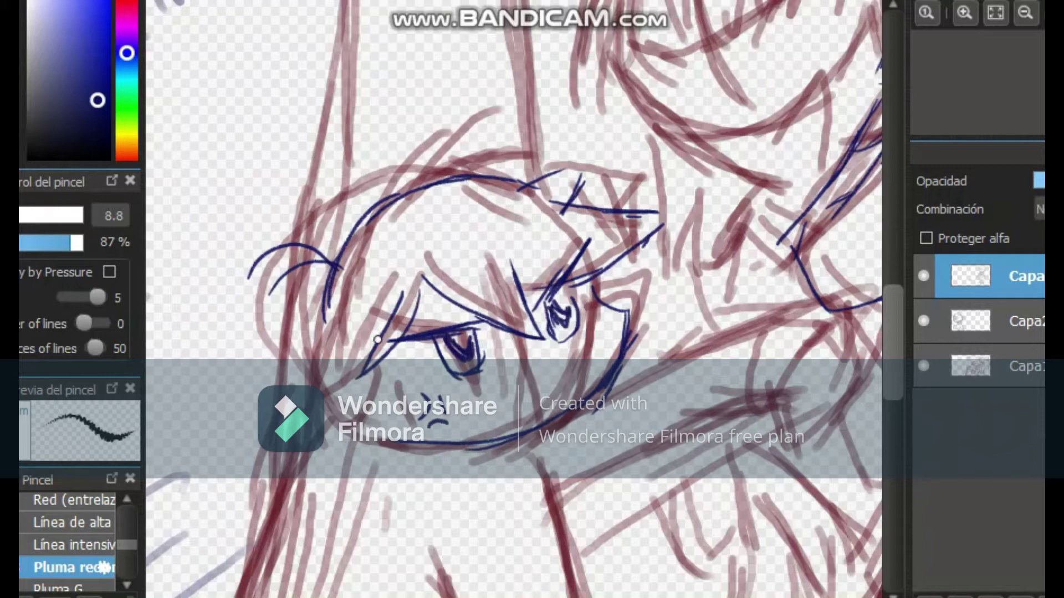
{"action": "left_click_drag", "start_coordinate": [339, 321], "coordinate": [316, 427]}
{"action": "left_click_drag", "start_coordinate": [342, 382], "coordinate": [394, 466]}
{"action": "left_click_drag", "start_coordinate": [368, 438], "coordinate": [374, 480]}
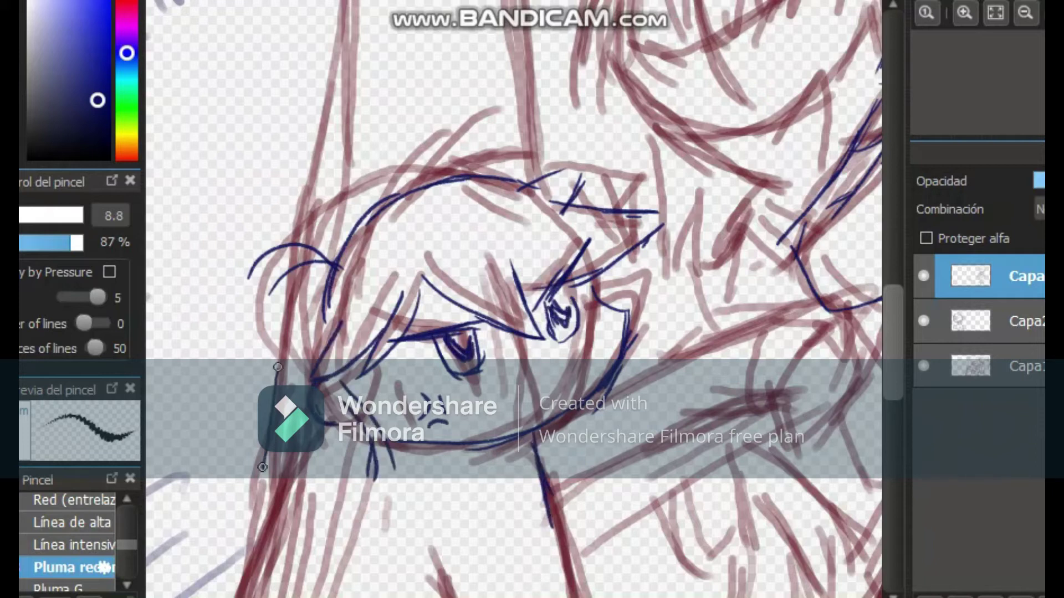
Step: Ink the long line behind the angry figure's head, the outstretched arm's upper edge and the start of the fist
{"action": "left_click_drag", "start_coordinate": [278, 367], "coordinate": [233, 562]}
{"action": "left_click_drag", "start_coordinate": [591, 399], "coordinate": [803, 311]}
{"action": "left_click_drag", "start_coordinate": [701, 339], "coordinate": [849, 346]}
{"action": "left_click_drag", "start_coordinate": [763, 388], "coordinate": [776, 435]}
{"action": "left_click_drag", "start_coordinate": [786, 441], "coordinate": [827, 413]}
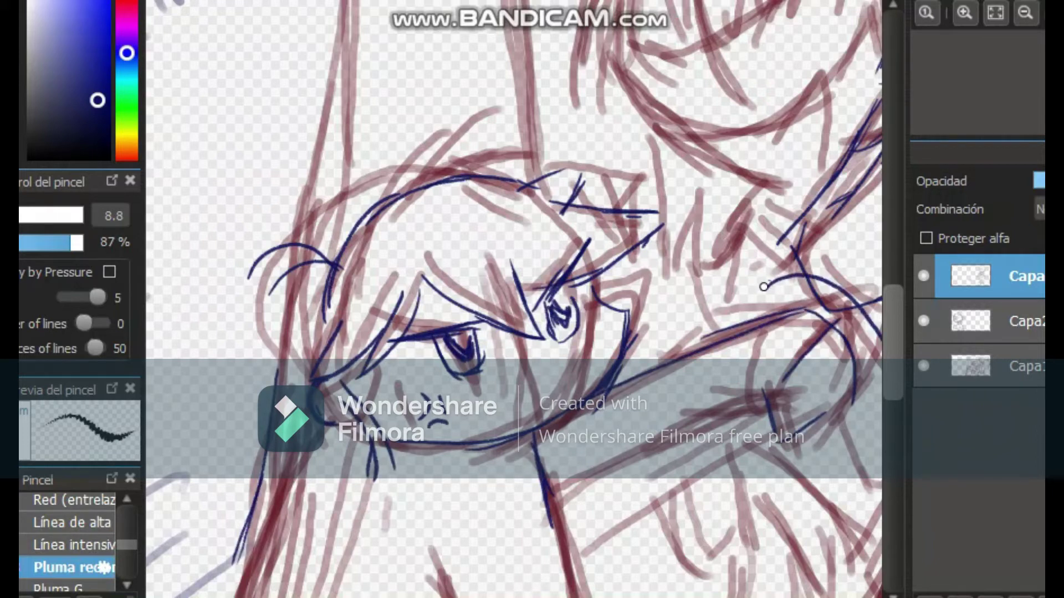
Step: Ink the underside of the fist and the lower edge of the outstretched arm
{"action": "scroll", "coordinate": [796, 224], "scroll_direction": "down", "scroll_amount": 4}
{"action": "left_click_drag", "start_coordinate": [850, 178], "coordinate": [789, 232]}
{"action": "left_click_drag", "start_coordinate": [756, 213], "coordinate": [548, 269]}
{"action": "left_click_drag", "start_coordinate": [766, 194], "coordinate": [651, 244]}
Step: Ink the angry figure's front body line, the inner torso lines and the long lines down the back
{"action": "left_click_drag", "start_coordinate": [540, 294], "coordinate": [604, 463]}
{"action": "left_click_drag", "start_coordinate": [427, 341], "coordinate": [498, 493]}
{"action": "left_click_drag", "start_coordinate": [360, 433], "coordinate": [449, 493]}
{"action": "left_click_drag", "start_coordinate": [268, 271], "coordinate": [224, 438]}
{"action": "left_click_drag", "start_coordinate": [258, 319], "coordinate": [203, 491]}
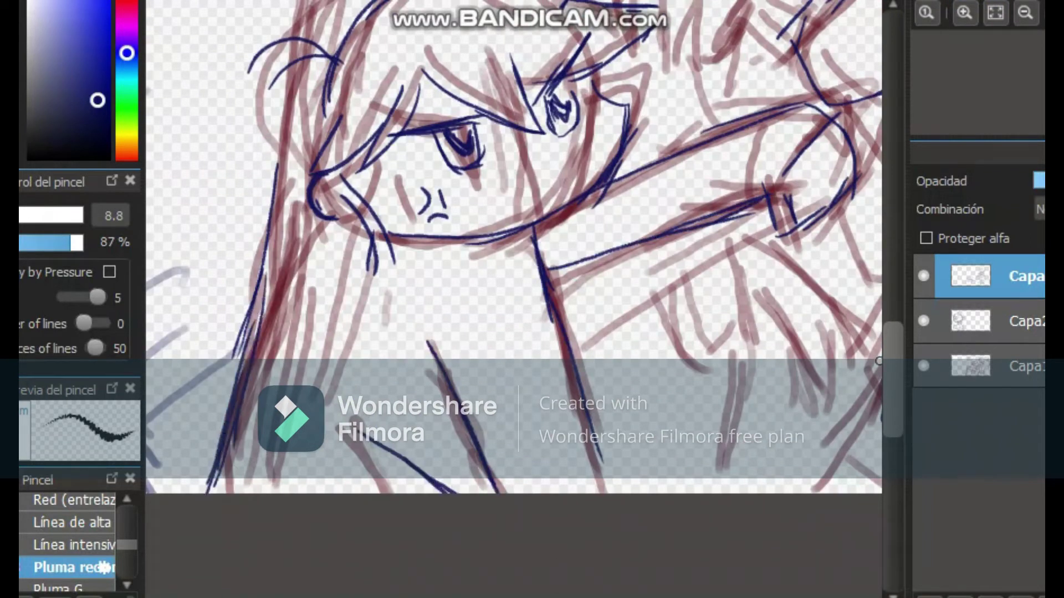
Step: Reduce the eraser size and erase small parts of the ink inside both of the angry figure's eyes
{"action": "left_click_drag", "start_coordinate": [893, 358], "coordinate": [892, 315]}
{"action": "key", "text": "e"}
{"action": "left_click", "coordinate": [456, 365]}
{"action": "key", "text": "ctrl+z"}
{"action": "left_click", "coordinate": [19, 215]}
{"action": "left_click", "coordinate": [30, 215]}
{"action": "left_click_drag", "start_coordinate": [451, 365], "coordinate": [469, 374]}
{"action": "left_click_drag", "start_coordinate": [552, 328], "coordinate": [558, 331]}
{"action": "key", "text": "b"}
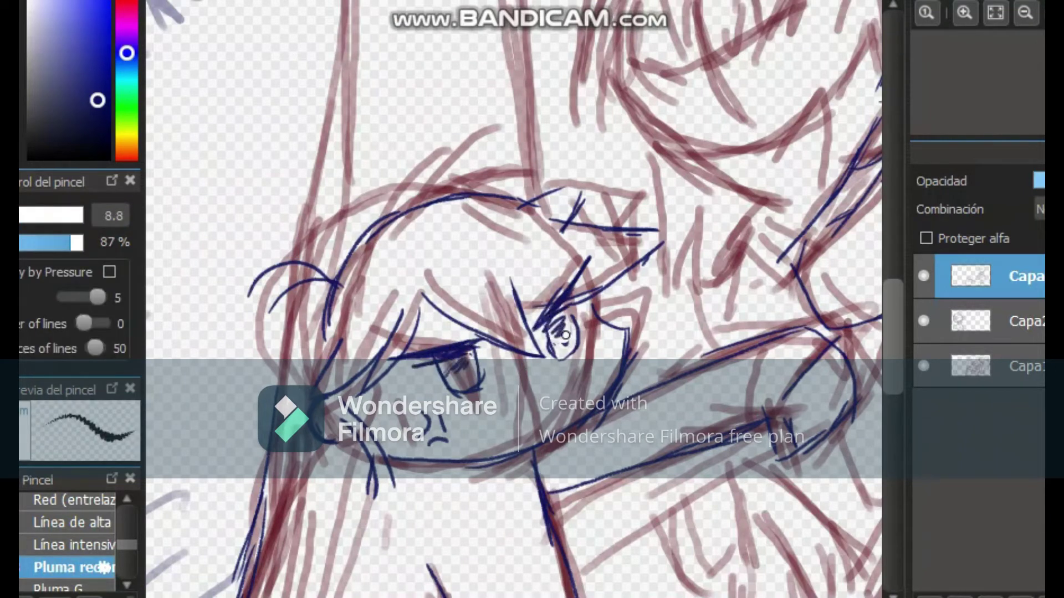
Step: Add parallel diagonal hatching across the bridge of the nose between the angry figure's eyes
{"action": "left_click_drag", "start_coordinate": [535, 320], "coordinate": [488, 348]}
{"action": "left_click_drag", "start_coordinate": [538, 332], "coordinate": [484, 363]}
{"action": "left_click_drag", "start_coordinate": [539, 349], "coordinate": [482, 380]}
{"action": "left_click_drag", "start_coordinate": [538, 362], "coordinate": [484, 394]}
{"action": "left_click_drag", "start_coordinate": [536, 376], "coordinate": [488, 407]}
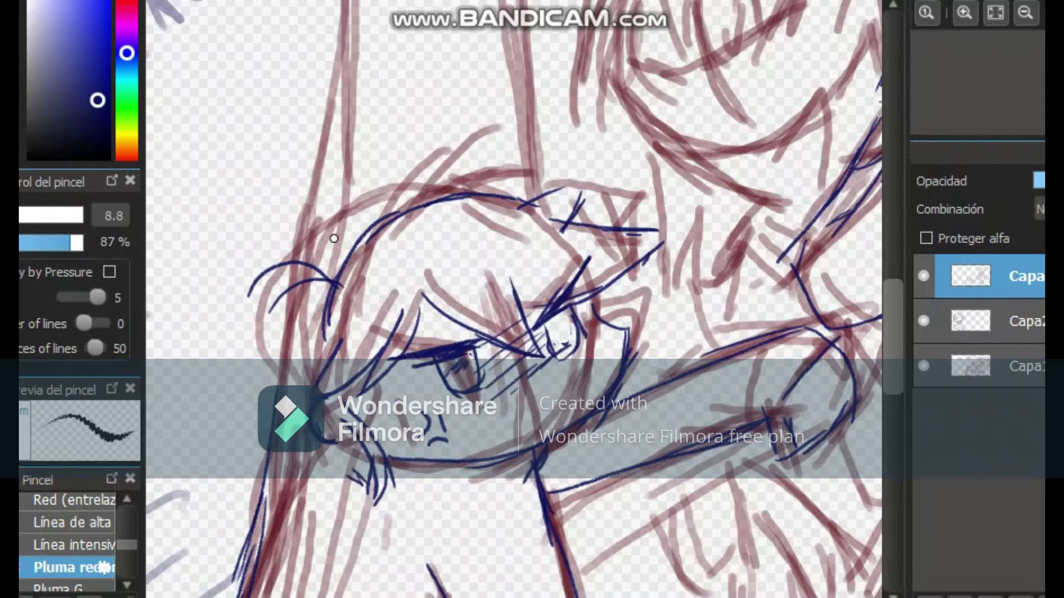
Step: Ink the back edge of the animal's long neck rising behind the angry figure's head
{"action": "left_click_drag", "start_coordinate": [282, 364], "coordinate": [295, 276]}
{"action": "left_click_drag", "start_coordinate": [893, 344], "coordinate": [893, 308]}
{"action": "left_click_drag", "start_coordinate": [299, 430], "coordinate": [313, 314]}
{"action": "left_click_drag", "start_coordinate": [315, 383], "coordinate": [361, 102]}
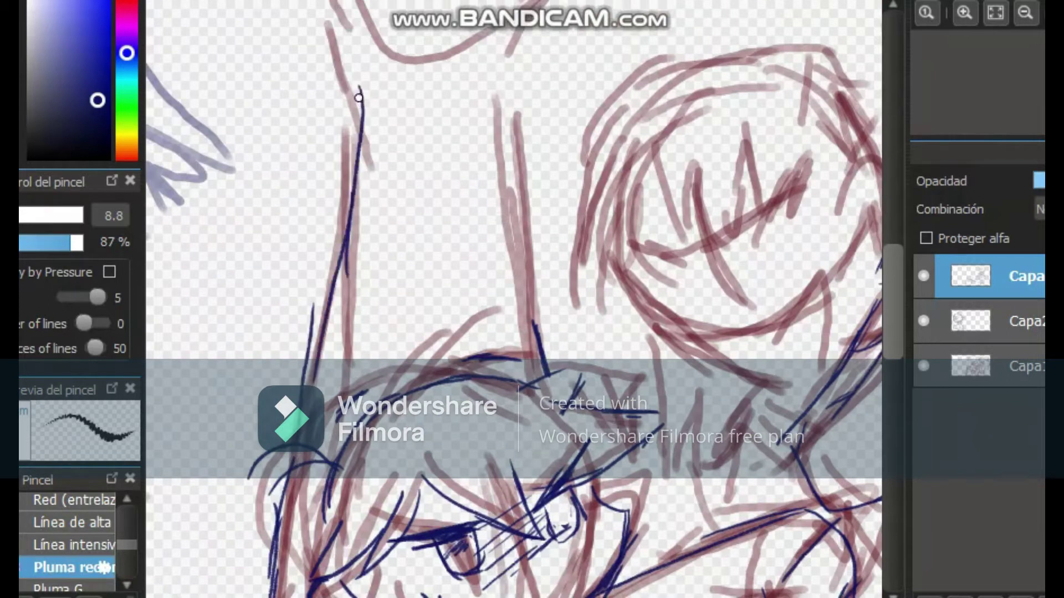
{"action": "left_click_drag", "start_coordinate": [353, 193], "coordinate": [348, 123]}
Step: Ink the long-necked animal's nape up to the head and its pointed ear with the inner ear line
{"action": "left_click_drag", "start_coordinate": [893, 310], "coordinate": [893, 266]}
{"action": "left_click_drag", "start_coordinate": [367, 358], "coordinate": [311, 242]}
{"action": "left_click_drag", "start_coordinate": [330, 300], "coordinate": [320, 155]}
{"action": "left_click_drag", "start_coordinate": [321, 118], "coordinate": [228, 76]}
{"action": "left_click_drag", "start_coordinate": [198, 85], "coordinate": [324, 157]}
{"action": "left_click_drag", "start_coordinate": [255, 127], "coordinate": [315, 136]}
Step: Ink the long-necked animal's muzzle, jaw and the front edge of the neck
{"action": "left_click_drag", "start_coordinate": [487, 86], "coordinate": [748, 51]}
{"action": "mouse_move", "coordinate": [742, 60]}
{"action": "left_mouse_down"}
{"action": "mouse_move", "coordinate": [527, 468]}
{"action": "mouse_move", "coordinate": [524, 582]}
{"action": "left_mouse_up"}
{"action": "left_click_drag", "start_coordinate": [370, 173], "coordinate": [400, 136]}
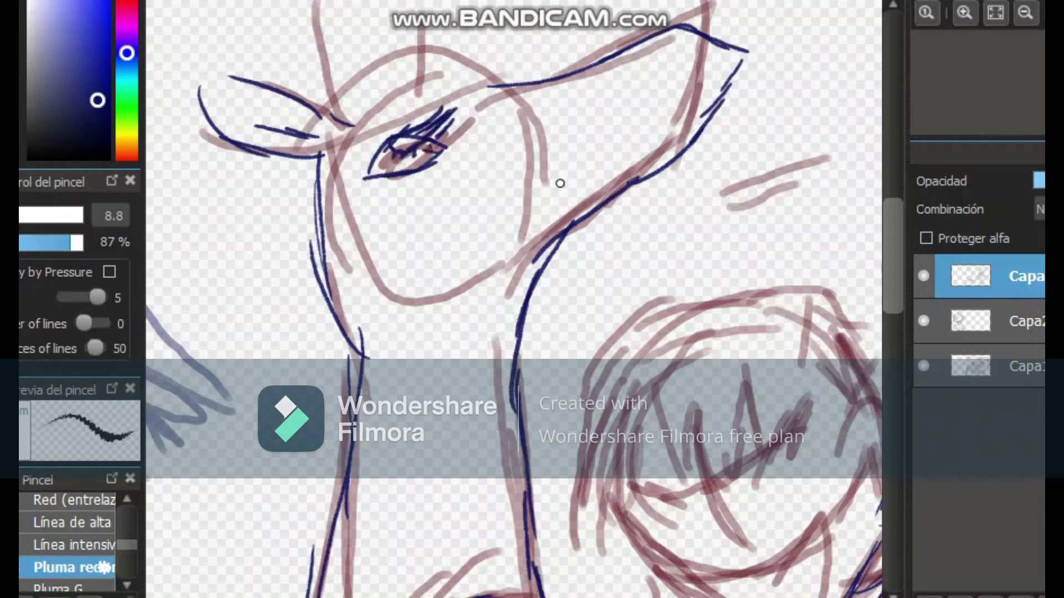
{"action": "left_click_drag", "start_coordinate": [575, 180], "coordinate": [712, 100]}
{"action": "scroll", "coordinate": [515, 300], "scroll_direction": "up", "scroll_amount": 2}
{"action": "key", "text": "e"}
{"action": "mouse_move", "coordinate": [386, 266]}
{"action": "left_mouse_down"}
{"action": "mouse_move", "coordinate": [415, 221]}
{"action": "mouse_move", "coordinate": [451, 287]}
{"action": "left_mouse_up"}
{"action": "left_click_drag", "start_coordinate": [581, 284], "coordinate": [703, 217]}
{"action": "left_click_drag", "start_coordinate": [677, 158], "coordinate": [660, 171]}
Step: Ink the long-necked animal's eye as a thick slanted oval, then its two short horns and the forehead line
{"action": "key", "text": "b"}
{"action": "left_click_drag", "start_coordinate": [421, 247], "coordinate": [408, 245]}
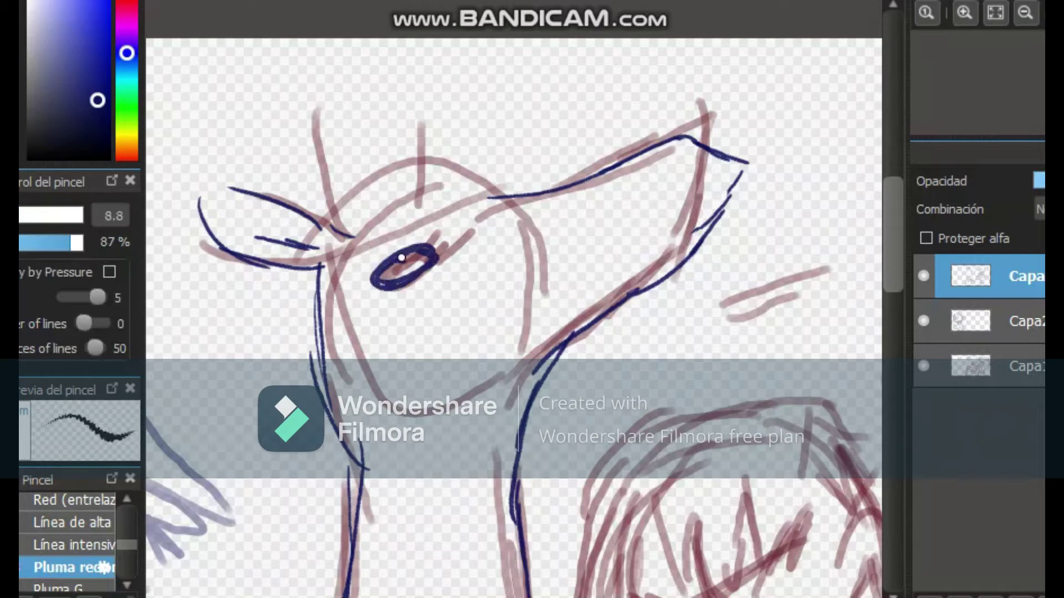
{"action": "left_click_drag", "start_coordinate": [308, 123], "coordinate": [340, 234]}
{"action": "left_click_drag", "start_coordinate": [306, 101], "coordinate": [336, 85]}
{"action": "mouse_move", "coordinate": [339, 96]}
{"action": "left_mouse_down"}
{"action": "mouse_move", "coordinate": [375, 217]}
{"action": "mouse_move", "coordinate": [442, 184]}
{"action": "left_mouse_up"}
{"action": "left_click_drag", "start_coordinate": [413, 83], "coordinate": [426, 192]}
{"action": "mouse_move", "coordinate": [411, 85]}
{"action": "left_mouse_down"}
{"action": "mouse_move", "coordinate": [440, 116]}
{"action": "mouse_move", "coordinate": [453, 181]}
{"action": "left_mouse_up"}
{"action": "left_click_drag", "start_coordinate": [456, 176], "coordinate": [504, 185]}
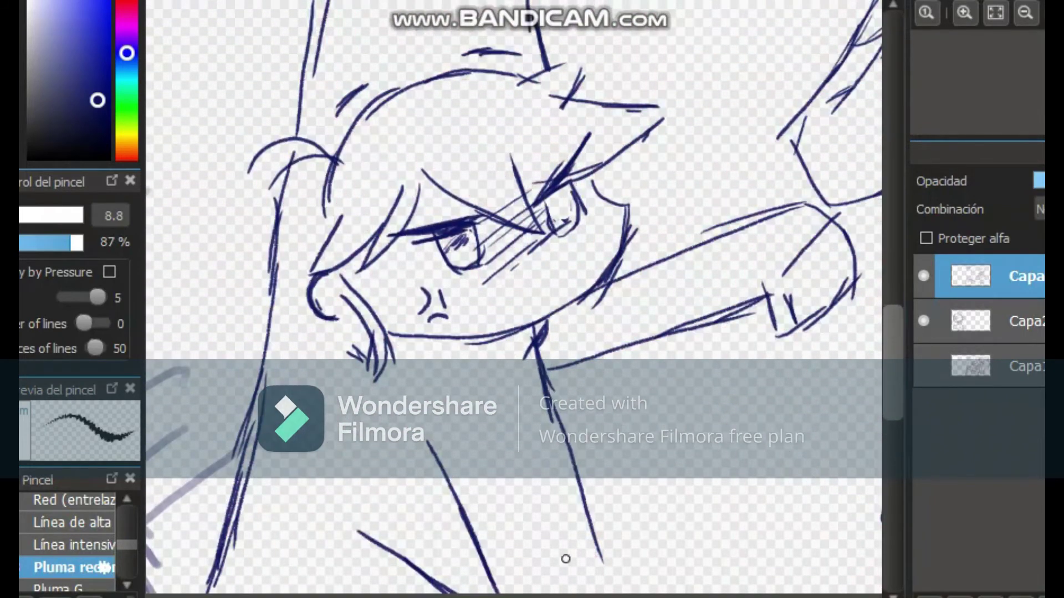
Step: Erase the angry figure's outstretched arm, fist and upper front body line, enlarging the eraser to 54
{"action": "left_click_drag", "start_coordinate": [540, 351], "coordinate": [797, 297]}
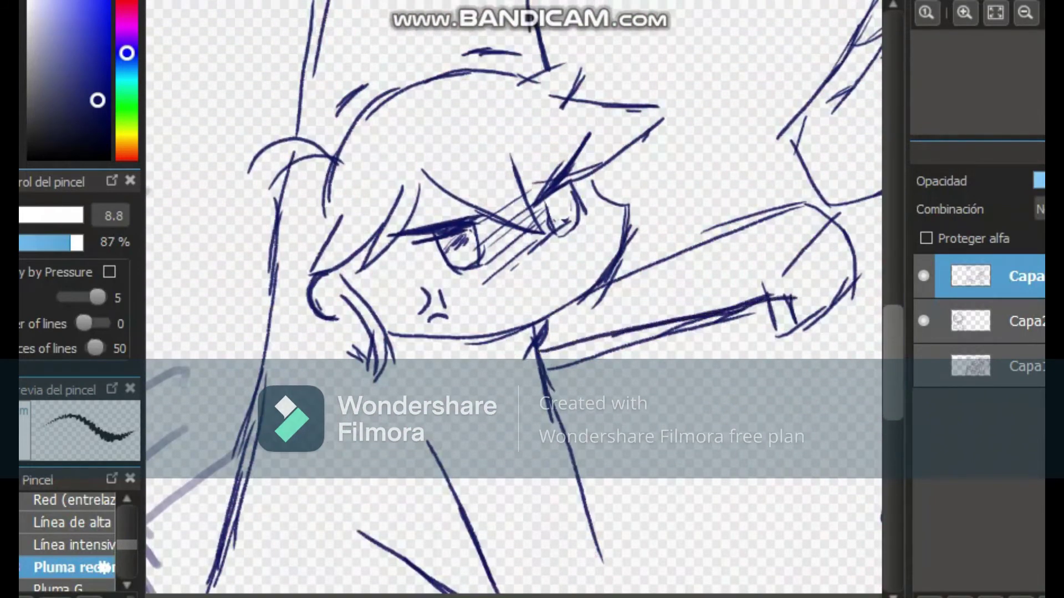
{"action": "key", "text": "e"}
{"action": "mouse_move", "coordinate": [555, 355]}
{"action": "left_mouse_down"}
{"action": "mouse_move", "coordinate": [681, 297]}
{"action": "mouse_move", "coordinate": [705, 340]}
{"action": "mouse_move", "coordinate": [643, 316]}
{"action": "mouse_move", "coordinate": [534, 390]}
{"action": "mouse_move", "coordinate": [570, 447]}
{"action": "left_mouse_up"}
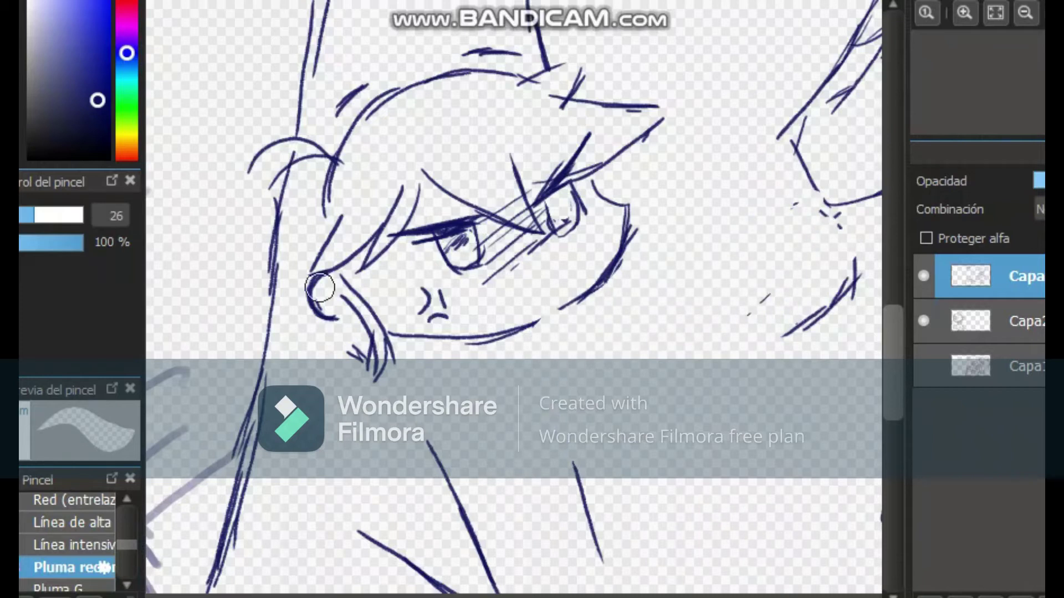
{"action": "left_click", "coordinate": [60, 215]}
{"action": "left_click_drag", "start_coordinate": [837, 236], "coordinate": [835, 298]}
{"action": "key", "text": "b"}
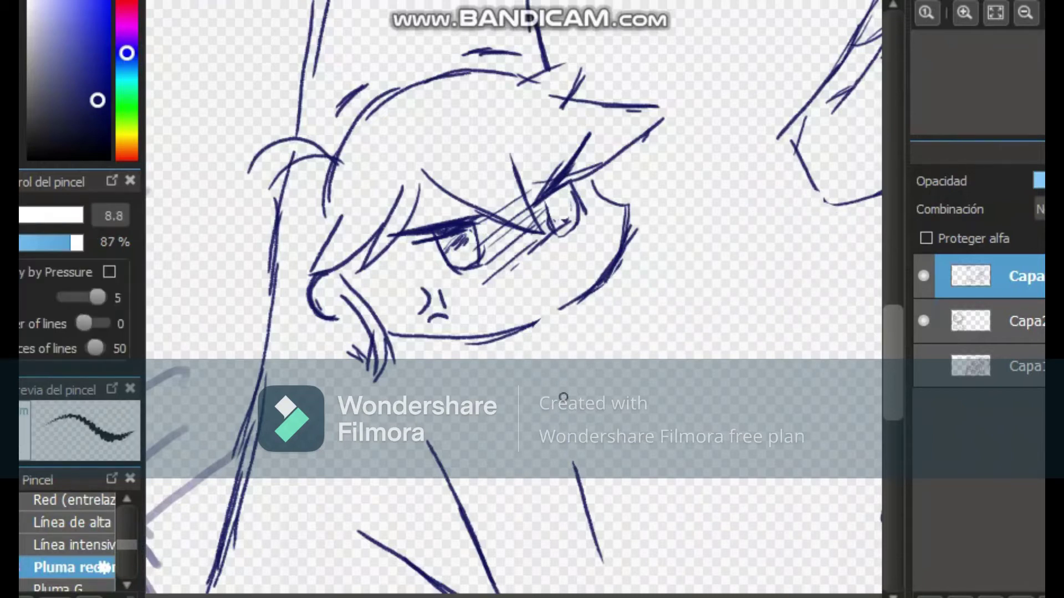
Step: Re-ink the angry figure's neck and front body line, cleaning up the ink where the neck meets the chin
{"action": "left_click_drag", "start_coordinate": [559, 341], "coordinate": [552, 346]}
{"action": "left_click_drag", "start_coordinate": [562, 345], "coordinate": [596, 533]}
{"action": "left_click_drag", "start_coordinate": [562, 417], "coordinate": [610, 579]}
{"action": "key", "text": "e"}
{"action": "mouse_move", "coordinate": [541, 301]}
{"action": "left_mouse_down"}
{"action": "mouse_move", "coordinate": [521, 312]}
{"action": "mouse_move", "coordinate": [527, 327]}
{"action": "mouse_move", "coordinate": [548, 314]}
{"action": "left_mouse_up"}
{"action": "key", "text": "b"}
Step: Re-ink the outstretched arm's upper and lower edges from the chin to the caped figure, with the hand outline
{"action": "left_click_drag", "start_coordinate": [698, 425], "coordinate": [520, 420]}
{"action": "left_click_drag", "start_coordinate": [407, 317], "coordinate": [577, 206]}
{"action": "left_click_drag", "start_coordinate": [410, 314], "coordinate": [633, 187]}
{"action": "left_click_drag", "start_coordinate": [493, 263], "coordinate": [619, 198]}
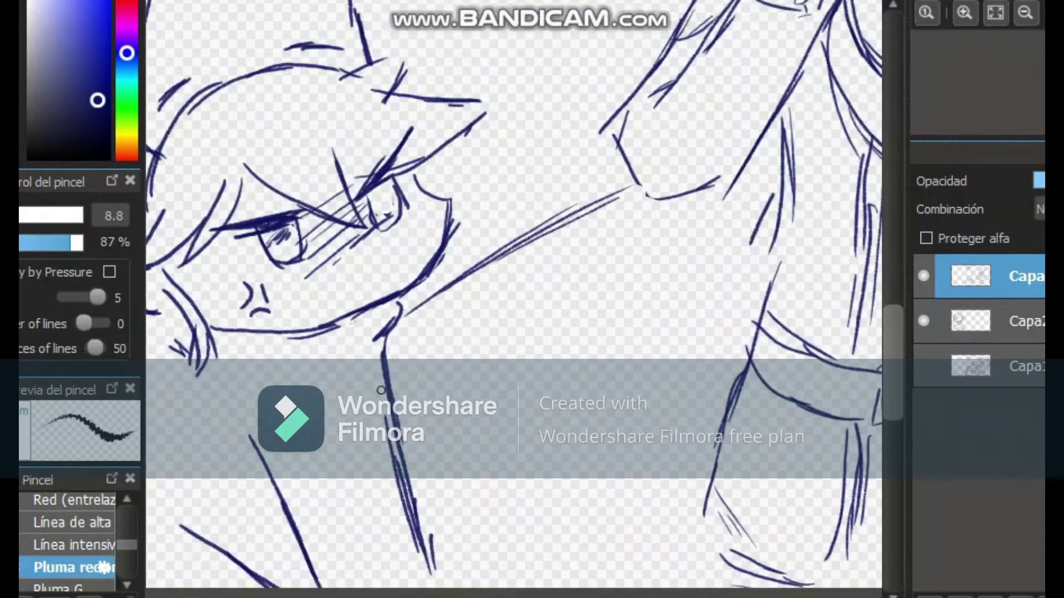
{"action": "left_click_drag", "start_coordinate": [393, 347], "coordinate": [698, 216]}
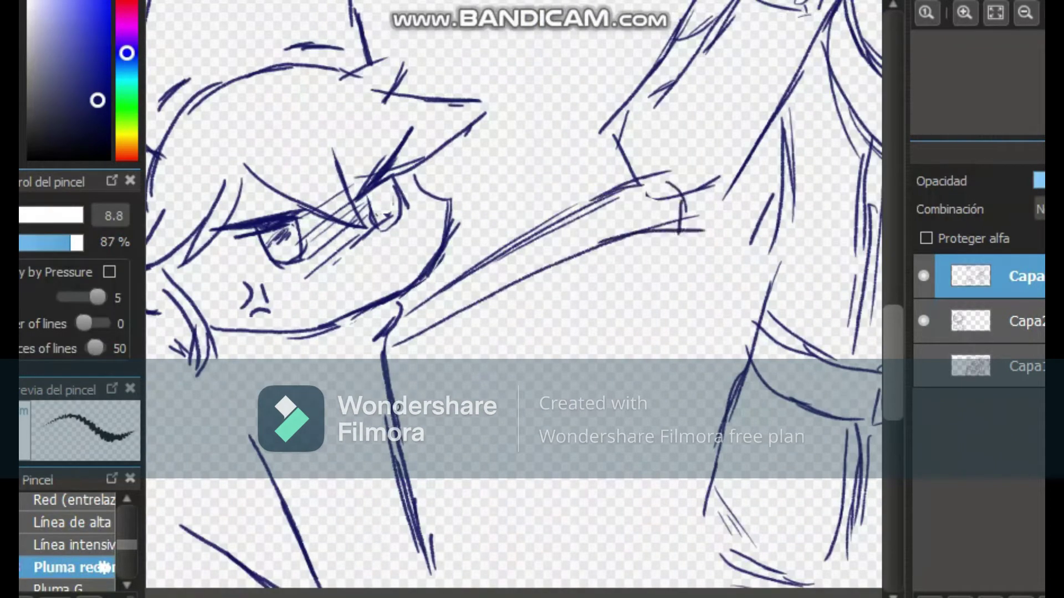
Step: Ink a wider lower edge for the outstretched arm, thicken its upper edge and mark the wrist
{"action": "left_click_drag", "start_coordinate": [397, 444], "coordinate": [598, 251]}
{"action": "left_click_drag", "start_coordinate": [531, 239], "coordinate": [656, 176]}
{"action": "left_click_drag", "start_coordinate": [599, 209], "coordinate": [631, 230]}
{"action": "left_click_drag", "start_coordinate": [588, 267], "coordinate": [625, 236]}
Step: Ink the jagged, finger-like outline just above the outstretched arm's wrist
{"action": "left_click_drag", "start_coordinate": [568, 181], "coordinate": [723, 154]}
{"action": "left_click_drag", "start_coordinate": [568, 176], "coordinate": [646, 115]}
{"action": "mouse_move", "coordinate": [635, 126]}
{"action": "left_mouse_down"}
{"action": "mouse_move", "coordinate": [696, 109]}
{"action": "mouse_move", "coordinate": [744, 118]}
{"action": "left_mouse_up"}
{"action": "left_click_drag", "start_coordinate": [742, 119], "coordinate": [739, 150]}
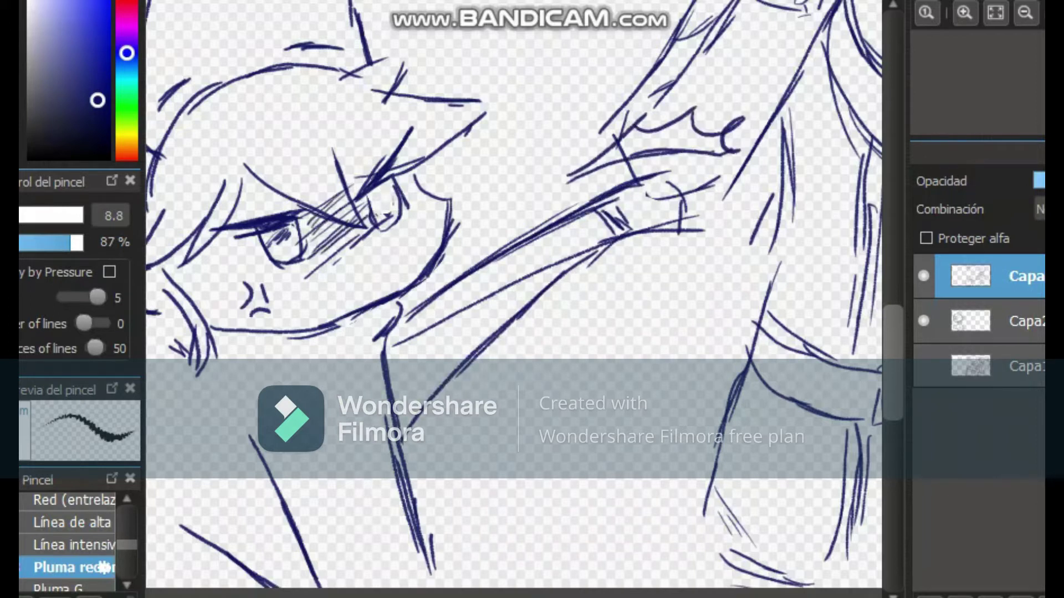
Step: Erase the arm's surplus inner lines and the overlap near the chin, and add detail strokes to the hand
{"action": "key", "text": "e"}
{"action": "left_click_drag", "start_coordinate": [437, 322], "coordinate": [527, 276]}
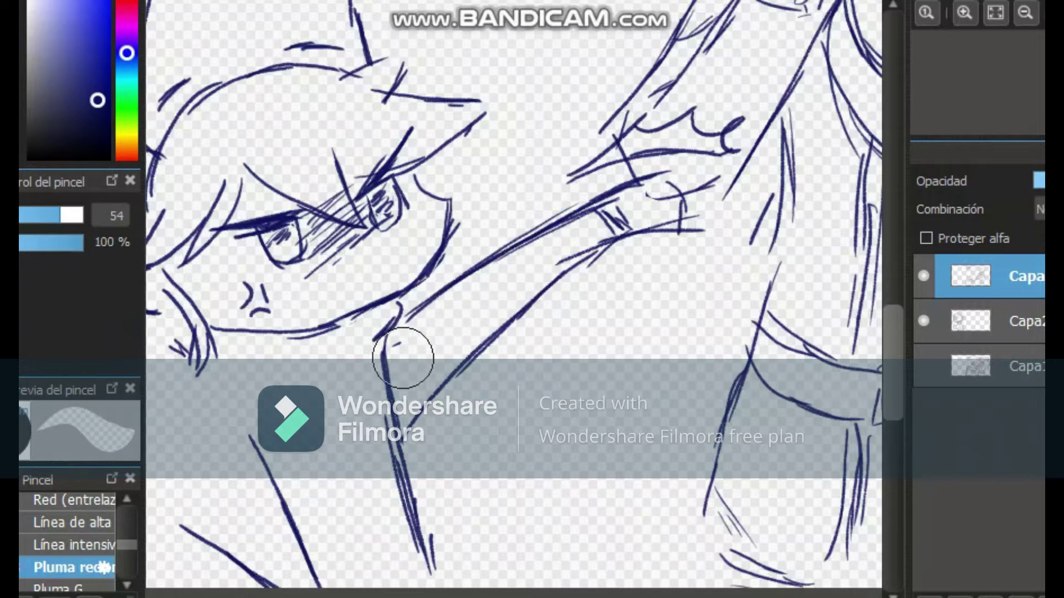
{"action": "key", "text": "b"}
{"action": "key", "text": "e"}
{"action": "left_click_drag", "start_coordinate": [465, 272], "coordinate": [413, 293]}
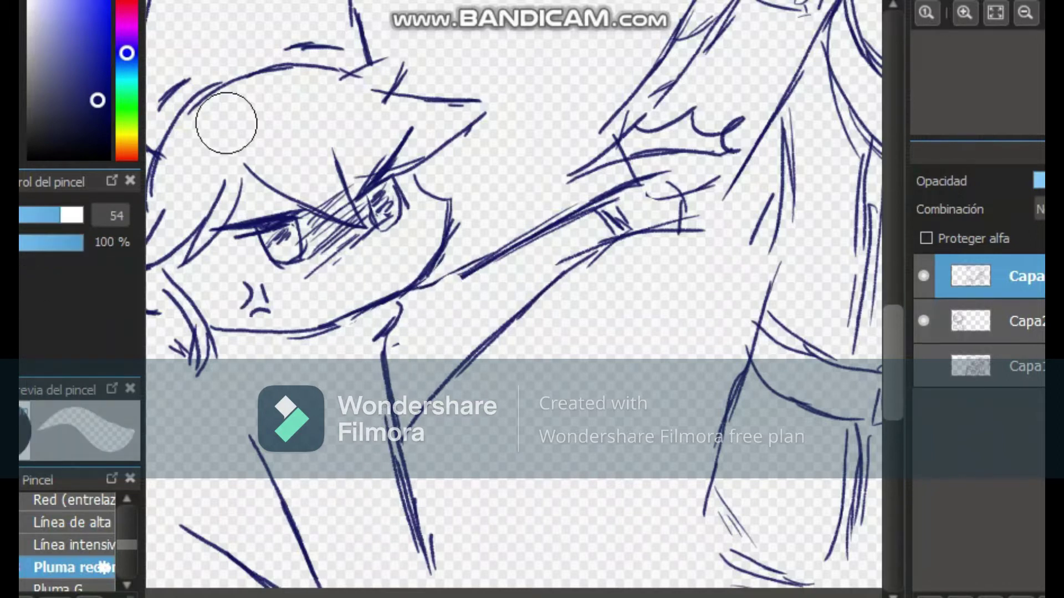
{"action": "key", "text": "b"}
{"action": "left_click_drag", "start_coordinate": [642, 203], "coordinate": [679, 188]}
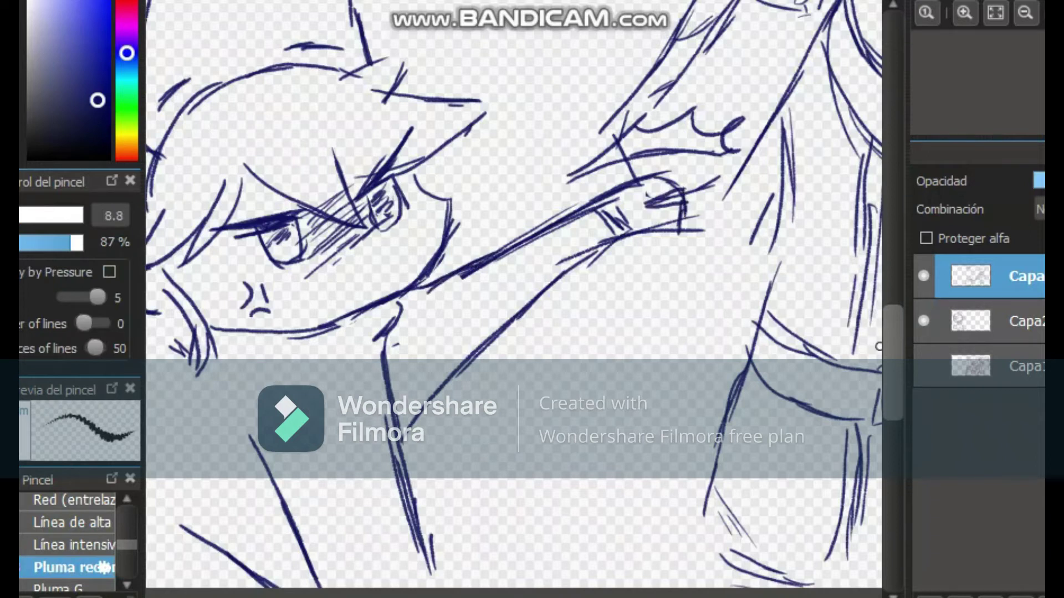
Step: Show the sketch layer Capa1 and ink both eyebrows of the figure above the outstretched arm
{"action": "left_click_drag", "start_coordinate": [893, 348], "coordinate": [893, 244]}
{"action": "left_click", "coordinate": [964, 13]}
{"action": "left_click", "coordinate": [923, 366]}
{"action": "scroll", "coordinate": [866, 270], "scroll_direction": "down", "scroll_amount": 5}
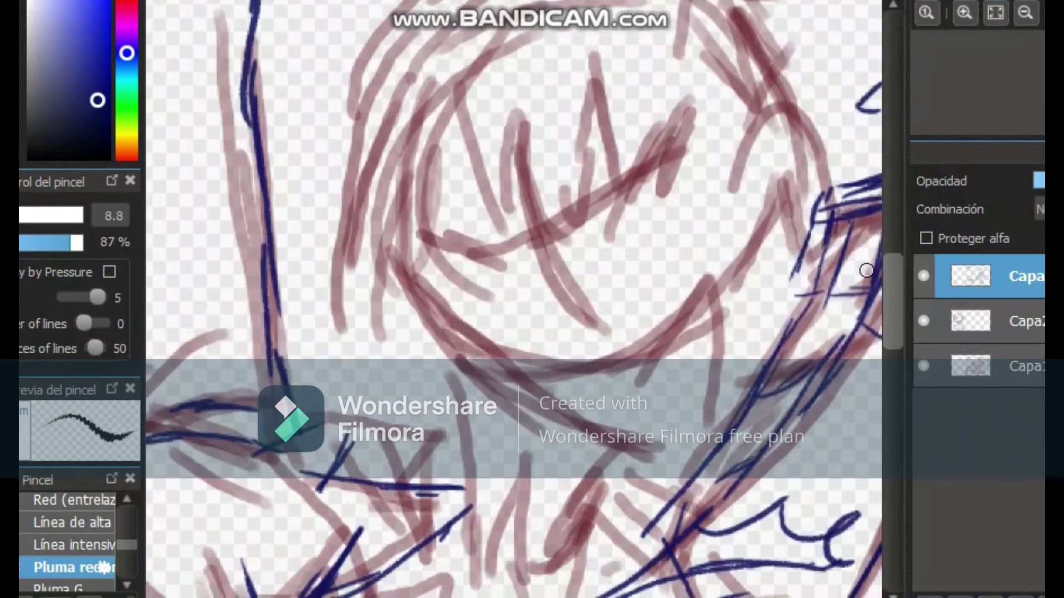
{"action": "left_click_drag", "start_coordinate": [414, 216], "coordinate": [481, 165]}
{"action": "left_click_drag", "start_coordinate": [452, 199], "coordinate": [471, 161]}
{"action": "left_click_drag", "start_coordinate": [573, 121], "coordinate": [666, 121]}
{"action": "left_click_drag", "start_coordinate": [612, 132], "coordinate": [662, 98]}
Step: Ink the crying figure's left closed eye with the tears beneath and beside it
{"action": "left_click_drag", "start_coordinate": [437, 238], "coordinate": [520, 239]}
{"action": "mouse_move", "coordinate": [504, 241]}
{"action": "left_mouse_down"}
{"action": "mouse_move", "coordinate": [456, 281]}
{"action": "mouse_move", "coordinate": [472, 300]}
{"action": "left_mouse_up"}
{"action": "left_click_drag", "start_coordinate": [485, 299], "coordinate": [457, 322]}
{"action": "left_click_drag", "start_coordinate": [394, 307], "coordinate": [382, 332]}
{"action": "left_click_drag", "start_coordinate": [416, 355], "coordinate": [398, 369]}
{"action": "left_click_drag", "start_coordinate": [396, 288], "coordinate": [377, 305]}
Step: Ink the crying figure's right closed eye with its tears, and the jawline beneath the face
{"action": "mouse_move", "coordinate": [667, 130]}
{"action": "left_mouse_down"}
{"action": "mouse_move", "coordinate": [596, 218]}
{"action": "mouse_move", "coordinate": [701, 194]}
{"action": "left_mouse_up"}
{"action": "left_click_drag", "start_coordinate": [501, 243], "coordinate": [460, 271]}
{"action": "mouse_move", "coordinate": [636, 219]}
{"action": "left_mouse_down"}
{"action": "mouse_move", "coordinate": [718, 224]}
{"action": "mouse_move", "coordinate": [749, 214]}
{"action": "left_mouse_up"}
{"action": "left_click_drag", "start_coordinate": [697, 194], "coordinate": [727, 195]}
{"action": "left_click_drag", "start_coordinate": [773, 155], "coordinate": [812, 149]}
{"action": "left_click_drag", "start_coordinate": [461, 347], "coordinate": [674, 468]}
{"action": "mouse_move", "coordinate": [462, 348]}
{"action": "left_mouse_down"}
{"action": "mouse_move", "coordinate": [585, 438]}
{"action": "mouse_move", "coordinate": [686, 458]}
{"action": "left_mouse_up"}
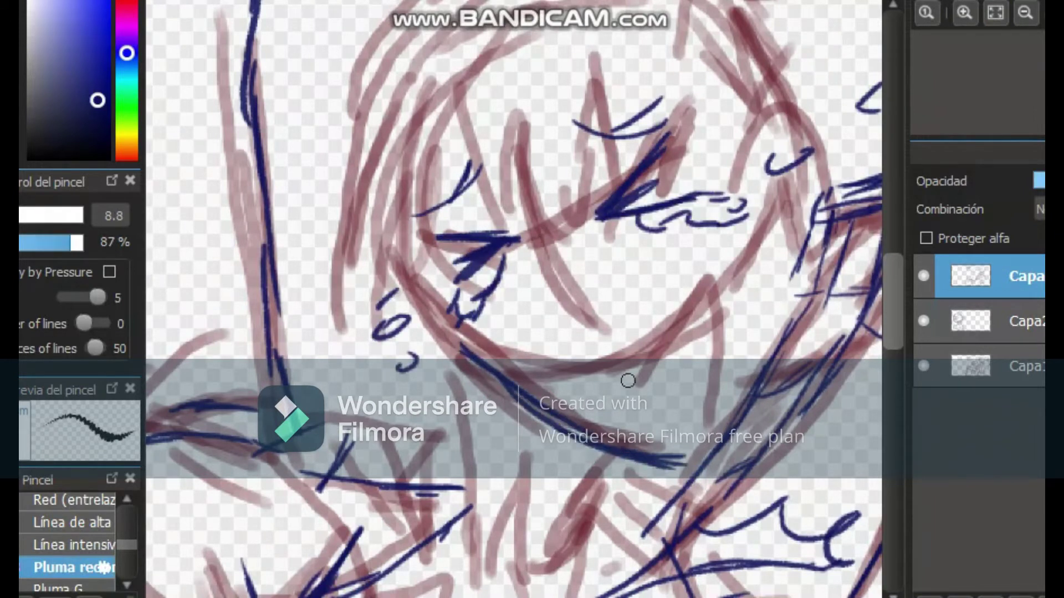
Step: Ink the crying figure's wide open mouth and erase the stray lines inside it
{"action": "left_click_drag", "start_coordinate": [616, 382], "coordinate": [722, 263]}
{"action": "left_click_drag", "start_coordinate": [723, 253], "coordinate": [732, 347]}
{"action": "left_click_drag", "start_coordinate": [567, 374], "coordinate": [715, 394]}
{"action": "left_click_drag", "start_coordinate": [589, 374], "coordinate": [656, 385]}
{"action": "key", "text": "e"}
{"action": "mouse_move", "coordinate": [640, 322]}
{"action": "left_mouse_down"}
{"action": "mouse_move", "coordinate": [676, 383]}
{"action": "mouse_move", "coordinate": [656, 390]}
{"action": "left_mouse_up"}
{"action": "key", "text": "b"}
Step: Extend the crying figure's eyebrows, ink the nose mark and add to the mouth's lower edge
{"action": "left_click_drag", "start_coordinate": [458, 200], "coordinate": [493, 133]}
{"action": "left_click_drag", "start_coordinate": [556, 115], "coordinate": [637, 135]}
{"action": "left_click_drag", "start_coordinate": [556, 262], "coordinate": [573, 309]}
{"action": "mouse_move", "coordinate": [618, 367]}
{"action": "left_mouse_down"}
{"action": "mouse_move", "coordinate": [668, 405]}
{"action": "mouse_move", "coordinate": [709, 398]}
{"action": "left_mouse_up"}
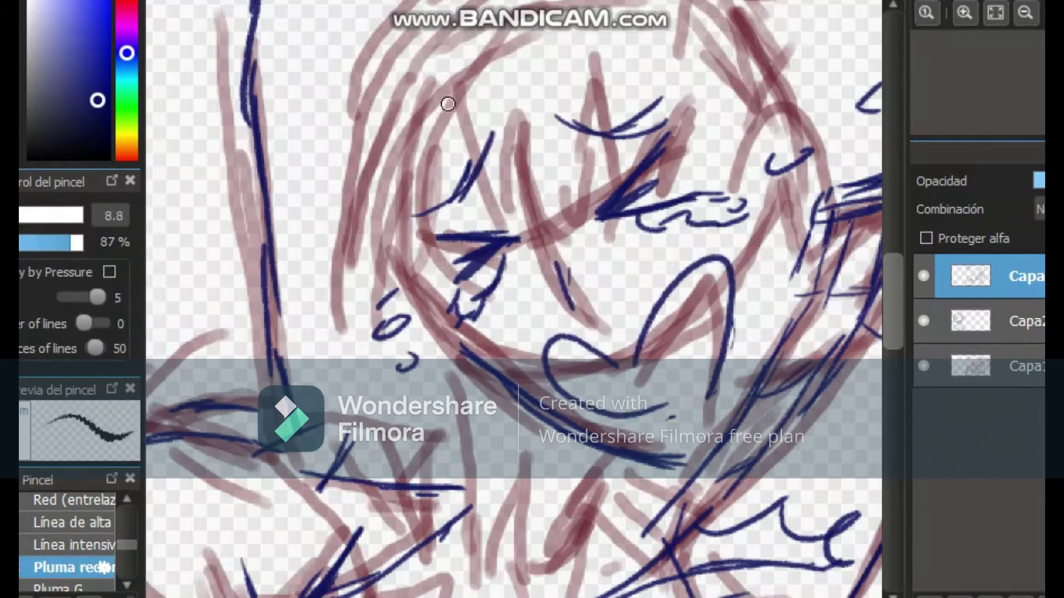
Step: Ink the pointed fringe strands across the crying figure's forehead and over the eyes
{"action": "left_click_drag", "start_coordinate": [448, 105], "coordinate": [445, 233]}
{"action": "left_click_drag", "start_coordinate": [475, 174], "coordinate": [501, 237]}
{"action": "left_click_drag", "start_coordinate": [569, 131], "coordinate": [593, 230]}
{"action": "left_click_drag", "start_coordinate": [600, 77], "coordinate": [637, 167]}
{"action": "left_click_drag", "start_coordinate": [620, 54], "coordinate": [702, 196]}
{"action": "left_click_drag", "start_coordinate": [738, 194], "coordinate": [786, 225]}
Step: Ink the long side locks framing the left edge of the crying figure's face
{"action": "left_click_drag", "start_coordinate": [424, 138], "coordinate": [423, 328]}
{"action": "left_click_drag", "start_coordinate": [363, 166], "coordinate": [416, 311]}
{"action": "left_click_drag", "start_coordinate": [351, 118], "coordinate": [380, 355]}
Step: Erase part of the crying figure's mouth line and redraw its curve
{"action": "key", "text": "e"}
{"action": "mouse_move", "coordinate": [540, 360]}
{"action": "left_mouse_down"}
{"action": "mouse_move", "coordinate": [593, 396]}
{"action": "mouse_move", "coordinate": [734, 370]}
{"action": "left_mouse_up"}
{"action": "key", "text": "b"}
{"action": "left_click_drag", "start_coordinate": [607, 367], "coordinate": [545, 396]}
Step: Ink the crying figure's outer hair outline over the crown, erasing part of it and redrawing the contour
{"action": "left_click_drag", "start_coordinate": [892, 271], "coordinate": [892, 234]}
{"action": "left_click_drag", "start_coordinate": [348, 316], "coordinate": [313, 411]}
{"action": "mouse_move", "coordinate": [333, 309]}
{"action": "left_mouse_down"}
{"action": "mouse_move", "coordinate": [511, 183]}
{"action": "mouse_move", "coordinate": [783, 254]}
{"action": "left_mouse_up"}
{"action": "key", "text": "e"}
{"action": "left_click_drag", "start_coordinate": [481, 194], "coordinate": [689, 171]}
{"action": "key", "text": "b"}
{"action": "left_click_drag", "start_coordinate": [377, 269], "coordinate": [787, 288]}
Step: Ink the dark strokes below the crying figure's chin and the jagged spikes beside the angry figure's hair tips
{"action": "scroll", "coordinate": [560, 396], "scroll_direction": "down", "scroll_amount": 5}
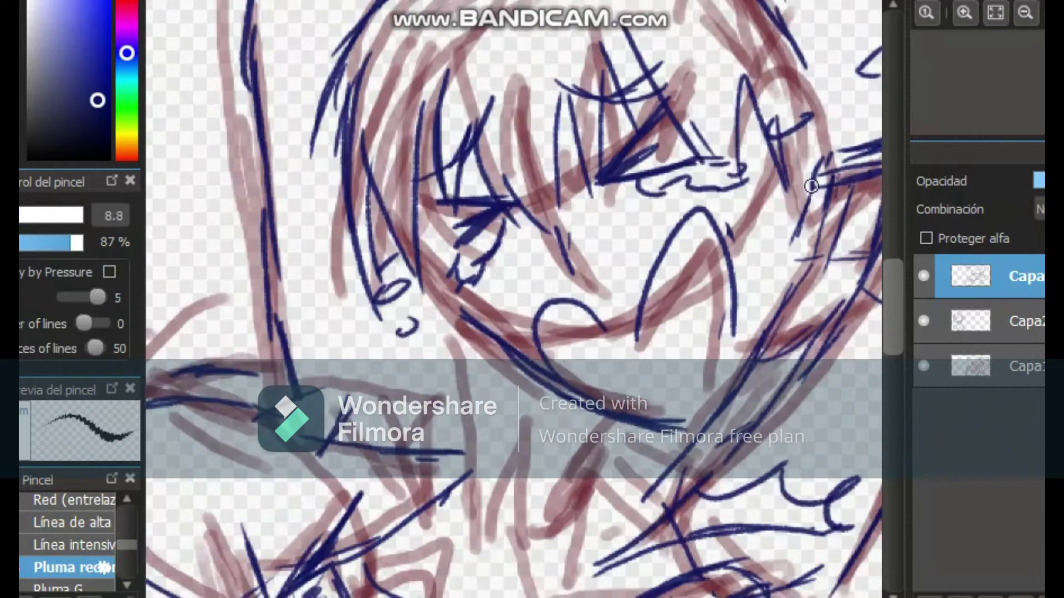
{"action": "left_click_drag", "start_coordinate": [614, 426], "coordinate": [527, 507]}
{"action": "left_click_drag", "start_coordinate": [609, 507], "coordinate": [537, 550]}
{"action": "left_click_drag", "start_coordinate": [622, 458], "coordinate": [553, 518]}
{"action": "scroll", "coordinate": [554, 488], "scroll_direction": "down", "scroll_amount": 5}
{"action": "left_click_drag", "start_coordinate": [513, 288], "coordinate": [537, 327]}
{"action": "mouse_move", "coordinate": [509, 281]}
{"action": "left_mouse_down"}
{"action": "mouse_move", "coordinate": [506, 109]}
{"action": "mouse_move", "coordinate": [458, 187]}
{"action": "left_mouse_up"}
{"action": "left_click_drag", "start_coordinate": [458, 151], "coordinate": [421, 148]}
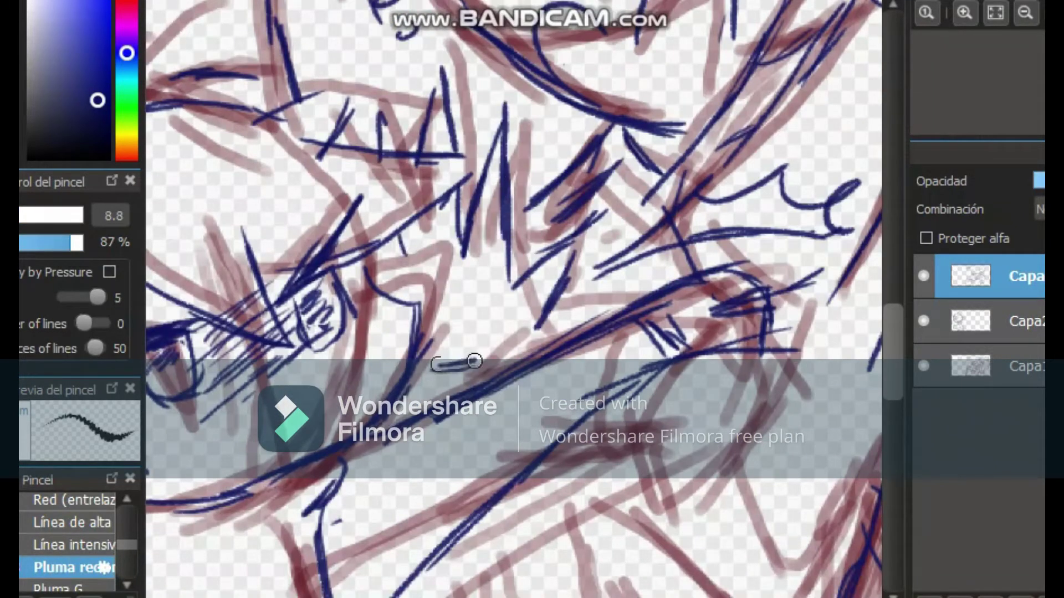
Step: Ink the clothing folds and lower body lines beneath the crying figure's outstretched arm
{"action": "scroll", "coordinate": [725, 367], "scroll_direction": "down", "scroll_amount": 3}
{"action": "mouse_move", "coordinate": [444, 413]}
{"action": "left_mouse_down"}
{"action": "mouse_move", "coordinate": [533, 538]}
{"action": "mouse_move", "coordinate": [638, 385]}
{"action": "left_mouse_up"}
{"action": "left_click_drag", "start_coordinate": [604, 311], "coordinate": [745, 441]}
{"action": "mouse_move", "coordinate": [626, 363]}
{"action": "left_mouse_down"}
{"action": "mouse_move", "coordinate": [783, 522]}
{"action": "mouse_move", "coordinate": [786, 548]}
{"action": "left_mouse_up"}
{"action": "left_click_drag", "start_coordinate": [602, 469], "coordinate": [595, 596]}
{"action": "left_click_drag", "start_coordinate": [710, 335], "coordinate": [789, 407]}
{"action": "mouse_move", "coordinate": [800, 457]}
{"action": "left_mouse_down"}
{"action": "mouse_move", "coordinate": [754, 495]}
{"action": "mouse_move", "coordinate": [837, 435]}
{"action": "left_mouse_up"}
{"action": "left_click_drag", "start_coordinate": [515, 597], "coordinate": [541, 597]}
Step: Hide the rough sketch layer and ink a crossed hash mark off the upper right of the crying figure's head
{"action": "mouse_move", "coordinate": [893, 380]}
{"action": "left_mouse_down"}
{"action": "mouse_move", "coordinate": [893, 326]}
{"action": "mouse_move", "coordinate": [893, 397]}
{"action": "mouse_move", "coordinate": [893, 253]}
{"action": "left_mouse_up"}
{"action": "left_click", "coordinate": [923, 365]}
{"action": "left_click_drag", "start_coordinate": [519, 195], "coordinate": [638, 270]}
{"action": "left_click_drag", "start_coordinate": [540, 150], "coordinate": [641, 200]}
{"action": "left_click_drag", "start_coordinate": [545, 220], "coordinate": [673, 111]}
{"action": "left_click_drag", "start_coordinate": [569, 220], "coordinate": [704, 135]}
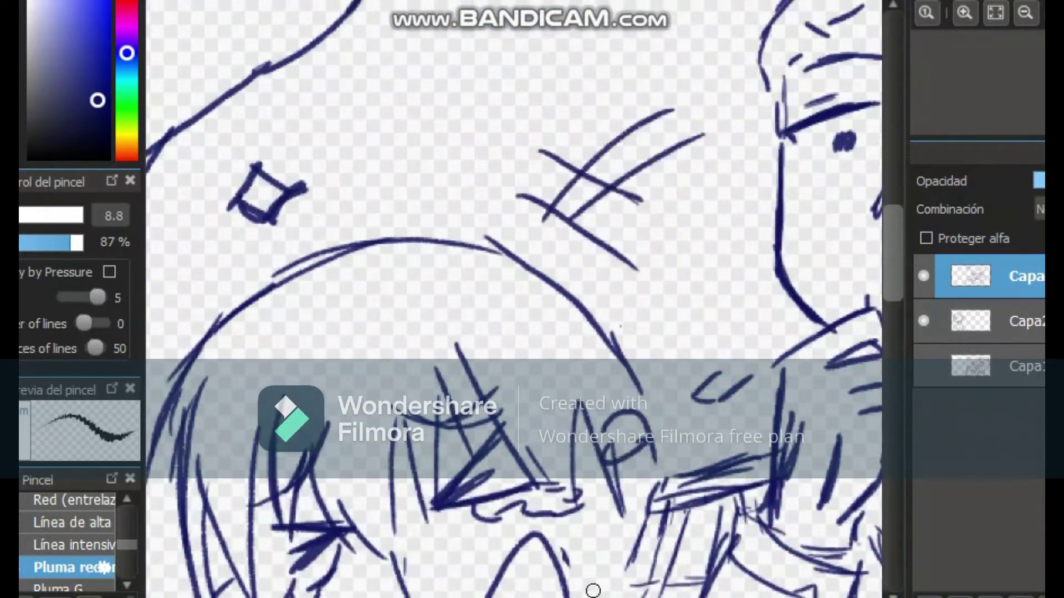
Step: Ink a second crossed hash mark on the opposite side of the crying figure's head
{"action": "left_click_drag", "start_coordinate": [593, 597], "coordinate": [512, 597]}
{"action": "left_click_drag", "start_coordinate": [647, 385], "coordinate": [697, 291]}
{"action": "left_click_drag", "start_coordinate": [629, 362], "coordinate": [665, 286]}
{"action": "left_click_drag", "start_coordinate": [621, 328], "coordinate": [686, 355]}
{"action": "left_click_drag", "start_coordinate": [641, 294], "coordinate": [696, 326]}
{"action": "left_click", "coordinate": [996, 12]}
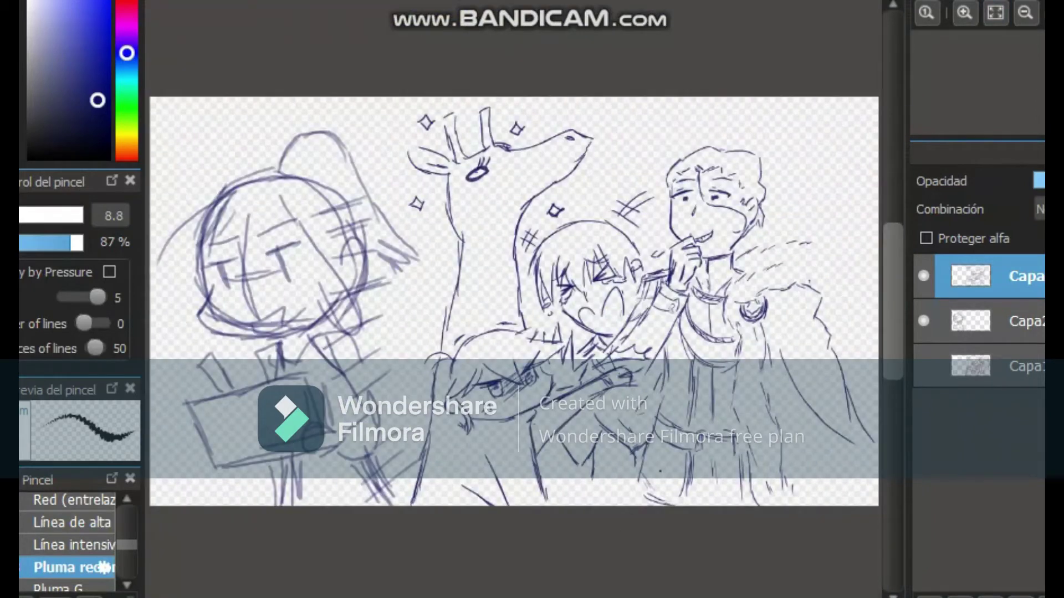
Step: Show the rough sketch layer again and ink the long visor edge across the far-right figure's face
{"action": "left_click", "coordinate": [924, 366]}
{"action": "left_click", "coordinate": [965, 12]}
{"action": "left_click_drag", "start_coordinate": [515, 597], "coordinate": [616, 597]}
{"action": "left_click_drag", "start_coordinate": [893, 302], "coordinate": [893, 278]}
{"action": "double_click", "coordinate": [965, 12]}
{"action": "left_click_drag", "start_coordinate": [368, 172], "coordinate": [617, 163]}
{"action": "left_click_drag", "start_coordinate": [414, 171], "coordinate": [743, 171]}
{"action": "left_click_drag", "start_coordinate": [376, 185], "coordinate": [471, 186]}
{"action": "left_click_drag", "start_coordinate": [377, 192], "coordinate": [377, 233]}
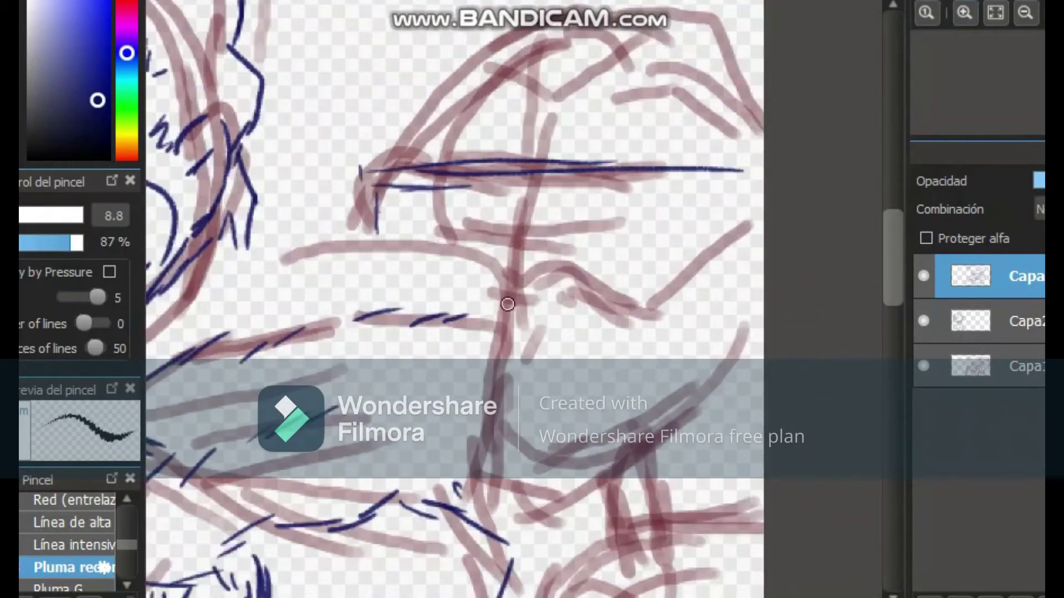
Step: Ink the visored figure's lower-face contours, mouth and jaw, with short strokes above the visor
{"action": "left_click_drag", "start_coordinate": [513, 305], "coordinate": [543, 275]}
{"action": "left_click_drag", "start_coordinate": [543, 274], "coordinate": [627, 312]}
{"action": "left_click_drag", "start_coordinate": [640, 315], "coordinate": [708, 252]}
{"action": "left_click_drag", "start_coordinate": [540, 501], "coordinate": [491, 483]}
{"action": "left_click_drag", "start_coordinate": [545, 513], "coordinate": [706, 380]}
{"action": "left_click_drag", "start_coordinate": [399, 115], "coordinate": [454, 151]}
{"action": "left_click_drag", "start_coordinate": [590, 162], "coordinate": [667, 123]}
{"action": "mouse_move", "coordinate": [532, 448]}
{"action": "left_mouse_down"}
{"action": "mouse_move", "coordinate": [590, 424]}
{"action": "mouse_move", "coordinate": [610, 428]}
{"action": "left_mouse_up"}
{"action": "left_click_drag", "start_coordinate": [648, 295], "coordinate": [659, 351]}
{"action": "left_click_drag", "start_coordinate": [672, 292], "coordinate": [677, 342]}
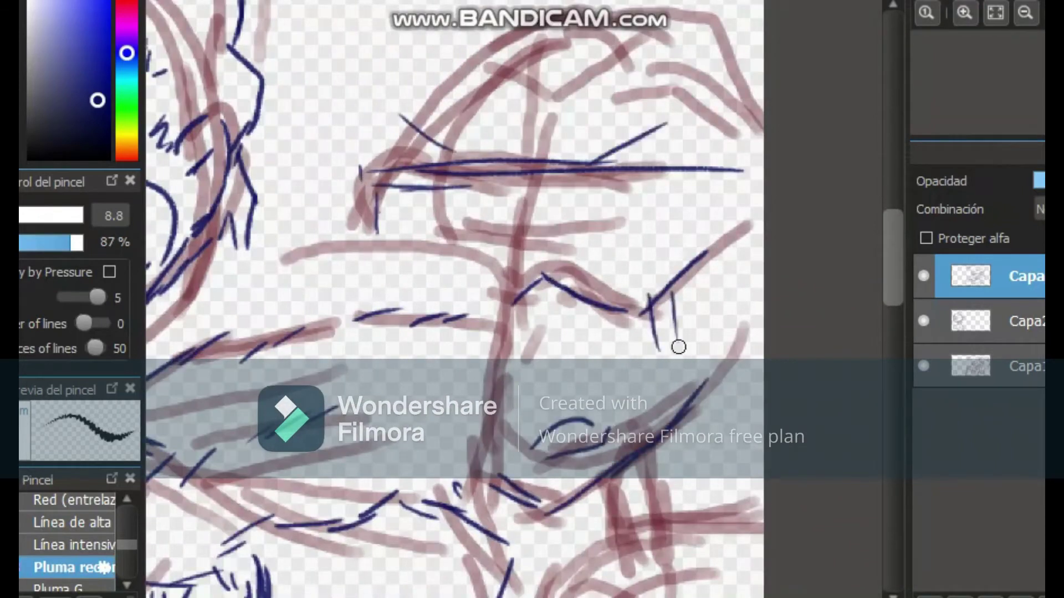
Step: Ink the visor's side edge, the hairline strands above it, and the visored figure's neck and collar
{"action": "left_click_drag", "start_coordinate": [388, 134], "coordinate": [382, 156]}
{"action": "left_click_drag", "start_coordinate": [458, 73], "coordinate": [496, 99]}
{"action": "mouse_move", "coordinate": [488, 86]}
{"action": "left_mouse_down"}
{"action": "mouse_move", "coordinate": [504, 102]}
{"action": "mouse_move", "coordinate": [585, 77]}
{"action": "left_mouse_up"}
{"action": "left_click_drag", "start_coordinate": [619, 66], "coordinate": [633, 99]}
{"action": "left_click_drag", "start_coordinate": [640, 92], "coordinate": [652, 110]}
{"action": "left_click_drag", "start_coordinate": [663, 114], "coordinate": [714, 81]}
{"action": "left_click_drag", "start_coordinate": [685, 422], "coordinate": [685, 488]}
{"action": "mouse_move", "coordinate": [538, 517]}
{"action": "left_mouse_down"}
{"action": "mouse_move", "coordinate": [535, 557]}
{"action": "mouse_move", "coordinate": [524, 560]}
{"action": "left_mouse_up"}
{"action": "mouse_move", "coordinate": [582, 546]}
{"action": "left_mouse_down"}
{"action": "mouse_move", "coordinate": [696, 476]}
{"action": "mouse_move", "coordinate": [753, 469]}
{"action": "left_mouse_up"}
Step: Ink the wavy hair outline over the top of the visored figure's head
{"action": "left_click_drag", "start_coordinate": [891, 268], "coordinate": [891, 238]}
{"action": "left_click_drag", "start_coordinate": [378, 339], "coordinate": [390, 294]}
{"action": "mouse_move", "coordinate": [370, 301]}
{"action": "left_mouse_down"}
{"action": "mouse_move", "coordinate": [420, 226]}
{"action": "mouse_move", "coordinate": [514, 172]}
{"action": "left_mouse_up"}
{"action": "left_click_drag", "start_coordinate": [575, 204], "coordinate": [687, 171]}
{"action": "mouse_move", "coordinate": [696, 187]}
{"action": "left_mouse_down"}
{"action": "mouse_move", "coordinate": [721, 229]}
{"action": "mouse_move", "coordinate": [683, 264]}
{"action": "left_mouse_up"}
{"action": "left_click_drag", "start_coordinate": [891, 238], "coordinate": [891, 268]}
{"action": "left_click_drag", "start_coordinate": [547, 211], "coordinate": [716, 198]}
{"action": "left_click_drag", "start_coordinate": [697, 261], "coordinate": [745, 249]}
Step: Ink the visored figure's shoulder and clothing lines, then hide the rough sketch layer
{"action": "left_click_drag", "start_coordinate": [891, 270], "coordinate": [891, 330]}
{"action": "left_click_drag", "start_coordinate": [524, 285], "coordinate": [605, 191]}
{"action": "left_click_drag", "start_coordinate": [891, 352], "coordinate": [891, 416]}
{"action": "left_click_drag", "start_coordinate": [621, 180], "coordinate": [747, 453]}
{"action": "mouse_move", "coordinate": [892, 382]}
{"action": "left_mouse_down"}
{"action": "mouse_move", "coordinate": [892, 224]}
{"action": "mouse_move", "coordinate": [892, 333]}
{"action": "left_mouse_up"}
{"action": "left_click_drag", "start_coordinate": [382, 166], "coordinate": [687, 244]}
{"action": "left_click", "coordinate": [995, 12]}
{"action": "left_click", "coordinate": [923, 365]}
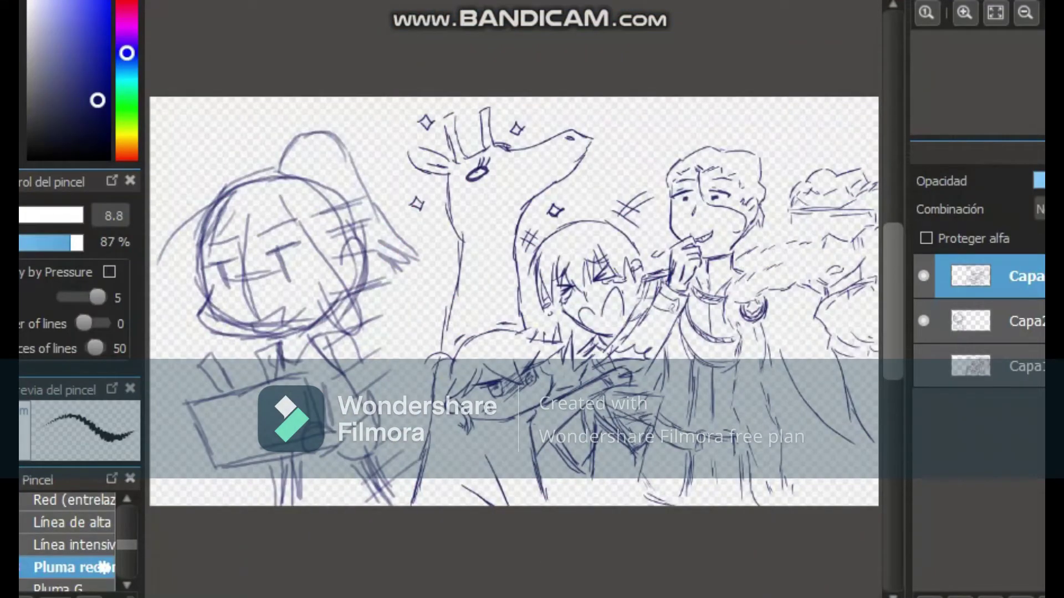
Step: Save the drawing, add a new layer for the leftmost figure and choose the Pluma G brush
{"action": "key", "text": "ctrl+s"}
{"action": "scroll", "coordinate": [513, 302], "scroll_direction": "left", "scroll_amount": 1}
{"action": "left_click", "coordinate": [929, 597]}
{"action": "left_click", "coordinate": [965, 13]}
{"action": "left_click", "coordinate": [965, 13]}
{"action": "scroll", "coordinate": [513, 299], "scroll_direction": "left", "scroll_amount": 3}
{"action": "left_click", "coordinate": [72, 588]}
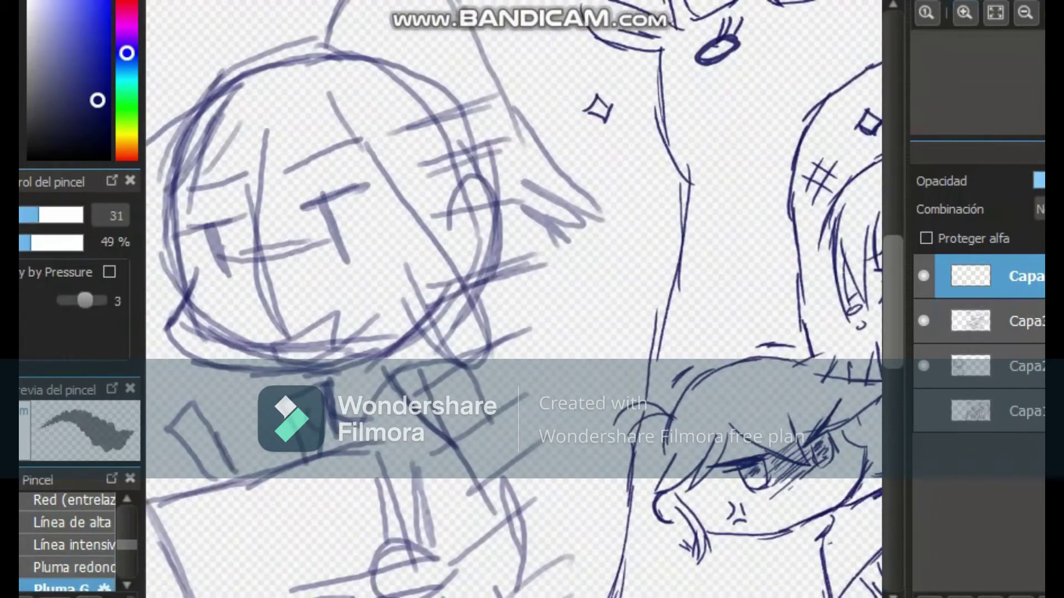
Step: Ink the leftmost figure's half-closed eyes and eyebrows in dark violet
{"action": "left_click", "coordinate": [127, 41]}
{"action": "left_click_drag", "start_coordinate": [300, 208], "coordinate": [366, 183]}
{"action": "left_click_drag", "start_coordinate": [185, 229], "coordinate": [241, 217]}
{"action": "left_click_drag", "start_coordinate": [210, 222], "coordinate": [228, 274]}
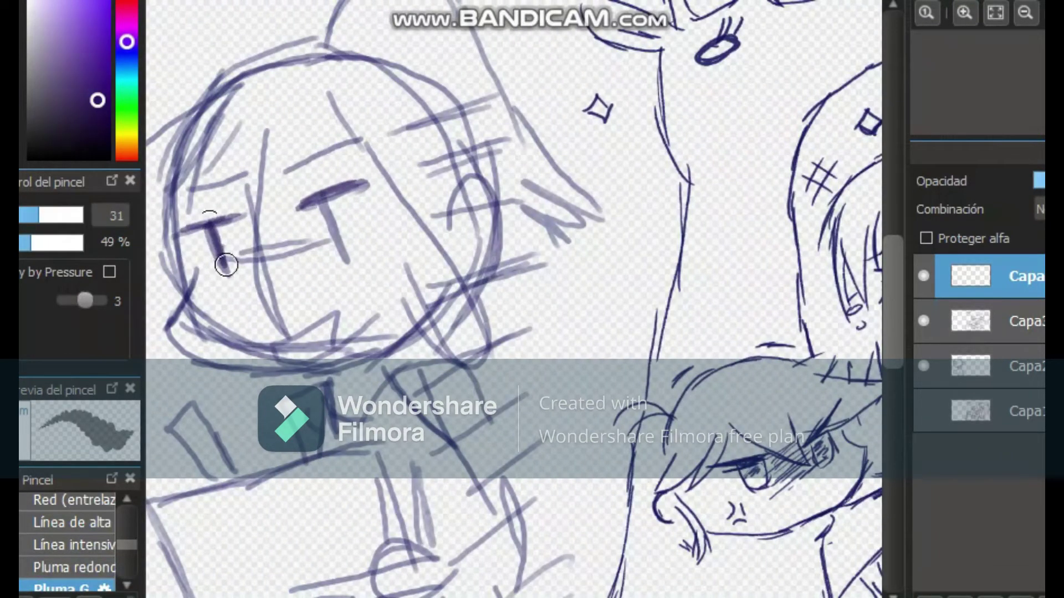
{"action": "mouse_move", "coordinate": [175, 205]}
{"action": "left_mouse_down"}
{"action": "mouse_move", "coordinate": [230, 174]}
{"action": "mouse_move", "coordinate": [363, 139]}
{"action": "left_mouse_up"}
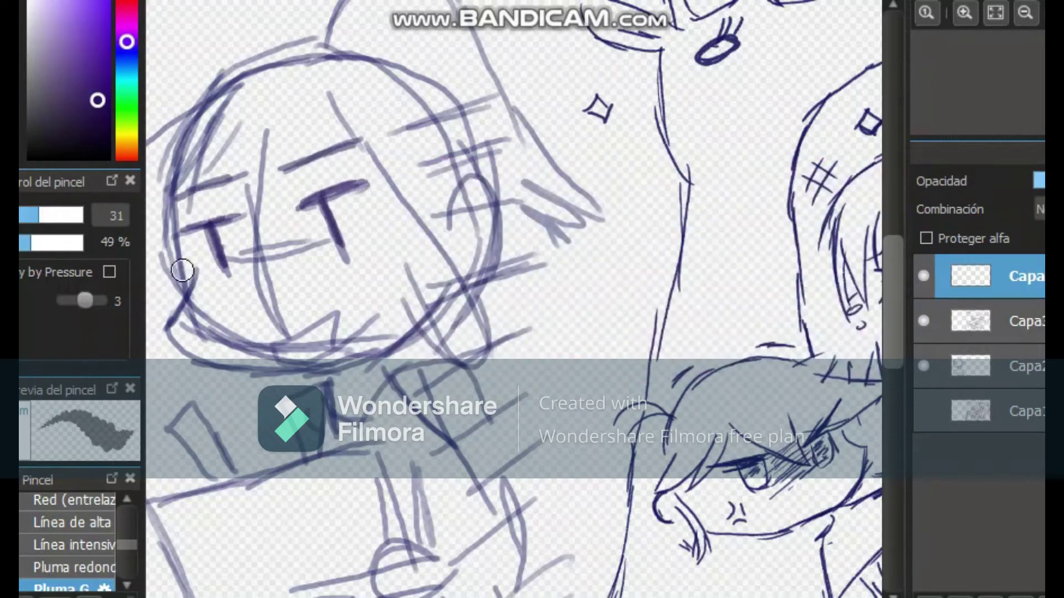
Step: Ink the leftmost figure's jaw, mouth, long side hair strand and ear
{"action": "left_click_drag", "start_coordinate": [183, 270], "coordinate": [360, 353]}
{"action": "left_click_drag", "start_coordinate": [303, 333], "coordinate": [328, 332]}
{"action": "left_click_drag", "start_coordinate": [324, 94], "coordinate": [488, 360]}
{"action": "left_click_drag", "start_coordinate": [451, 216], "coordinate": [496, 242]}
Step: Ink the leftmost figure's head outline, fringe strands and the loose hair curves around the head
{"action": "mouse_move", "coordinate": [177, 178]}
{"action": "left_mouse_down"}
{"action": "mouse_move", "coordinate": [489, 117]}
{"action": "mouse_move", "coordinate": [504, 168]}
{"action": "left_mouse_up"}
{"action": "left_click_drag", "start_coordinate": [240, 111], "coordinate": [184, 184]}
{"action": "left_click_drag", "start_coordinate": [292, 85], "coordinate": [360, 145]}
{"action": "left_click_drag", "start_coordinate": [515, 597], "coordinate": [460, 596]}
{"action": "mouse_move", "coordinate": [368, 132]}
{"action": "left_mouse_down"}
{"action": "mouse_move", "coordinate": [404, 102]}
{"action": "mouse_move", "coordinate": [317, 288]}
{"action": "left_mouse_up"}
{"action": "left_click_drag", "start_coordinate": [662, 93], "coordinate": [735, 54]}
{"action": "left_click_drag", "start_coordinate": [459, 71], "coordinate": [390, 46]}
{"action": "left_click_drag", "start_coordinate": [405, 107], "coordinate": [352, 98]}
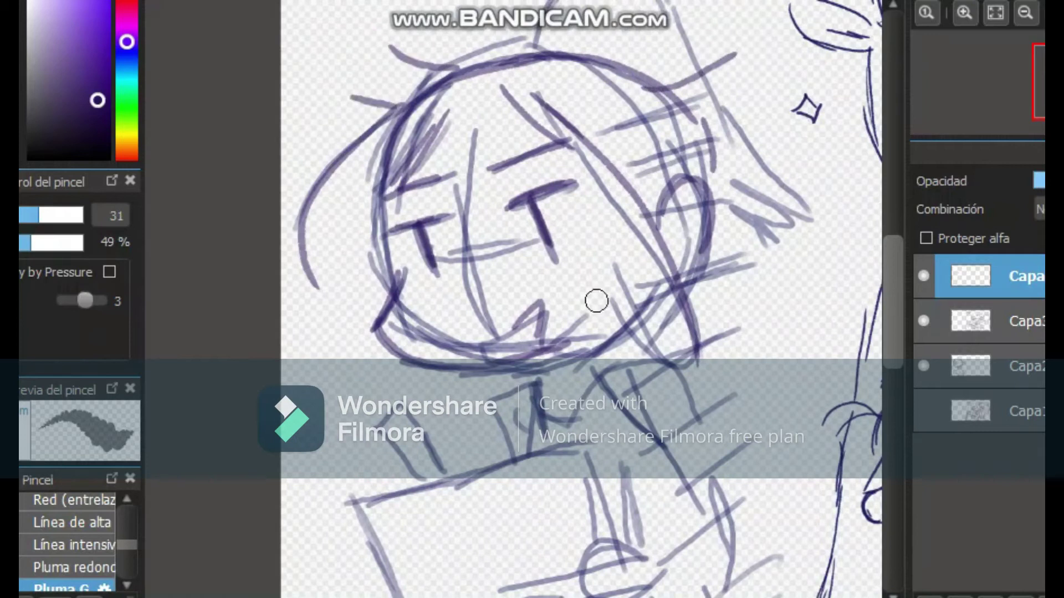
Step: Ink the leftmost figure's collar, shoulder, arm, hand and the sign being held
{"action": "left_click_drag", "start_coordinate": [563, 418], "coordinate": [667, 400]}
{"action": "mouse_move", "coordinate": [535, 384]}
{"action": "left_mouse_down"}
{"action": "mouse_move", "coordinate": [488, 409]}
{"action": "mouse_move", "coordinate": [515, 459]}
{"action": "left_mouse_up"}
{"action": "mouse_move", "coordinate": [663, 424]}
{"action": "left_mouse_down"}
{"action": "mouse_move", "coordinate": [723, 556]}
{"action": "mouse_move", "coordinate": [718, 357]}
{"action": "left_mouse_up"}
{"action": "mouse_move", "coordinate": [665, 378]}
{"action": "left_mouse_down"}
{"action": "mouse_move", "coordinate": [712, 341]}
{"action": "mouse_move", "coordinate": [596, 395]}
{"action": "left_mouse_up"}
{"action": "left_click_drag", "start_coordinate": [600, 409], "coordinate": [736, 385]}
{"action": "left_click_drag", "start_coordinate": [736, 416], "coordinate": [784, 483]}
{"action": "left_click_drag", "start_coordinate": [568, 424], "coordinate": [571, 514]}
{"action": "left_click_drag", "start_coordinate": [430, 292], "coordinate": [444, 285]}
{"action": "left_click_drag", "start_coordinate": [363, 319], "coordinate": [599, 255]}
{"action": "left_click_drag", "start_coordinate": [606, 252], "coordinate": [617, 336]}
{"action": "left_click_drag", "start_coordinate": [418, 442], "coordinate": [589, 407]}
Step: Ink the leftmost figure's ponytail, hide its sketch layer and fill in missing neck and side hair strokes
{"action": "left_click_drag", "start_coordinate": [893, 344], "coordinate": [893, 279]}
{"action": "mouse_move", "coordinate": [537, 138]}
{"action": "left_mouse_down"}
{"action": "mouse_move", "coordinate": [743, 204]}
{"action": "mouse_move", "coordinate": [735, 271]}
{"action": "left_mouse_up"}
{"action": "left_click", "coordinate": [924, 411]}
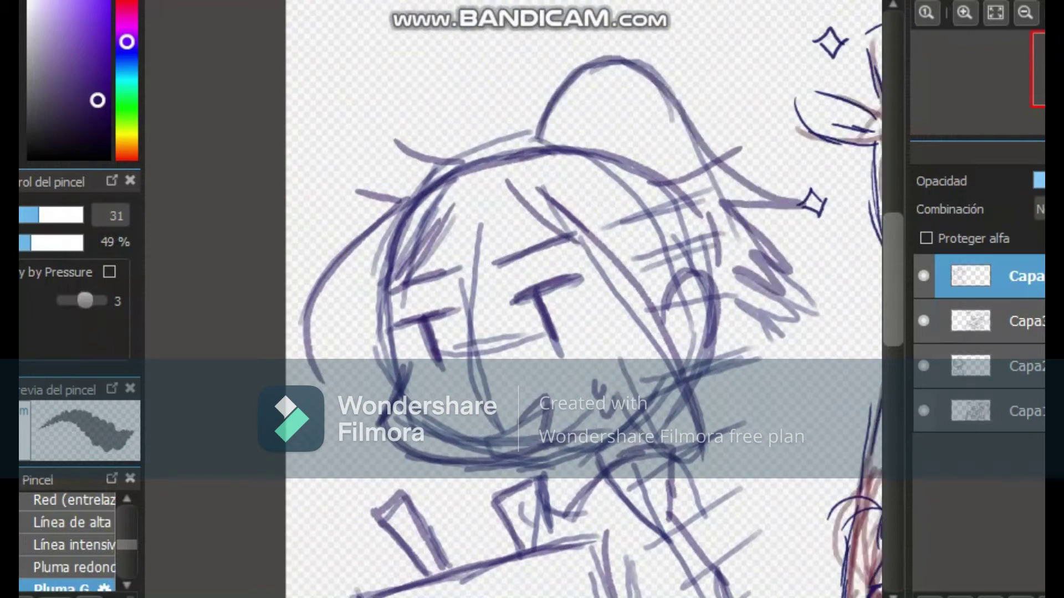
{"action": "left_click", "coordinate": [924, 411]}
{"action": "left_click", "coordinate": [924, 366]}
{"action": "left_click_drag", "start_coordinate": [549, 449], "coordinate": [546, 493]}
{"action": "mouse_move", "coordinate": [604, 446]}
{"action": "left_mouse_down"}
{"action": "mouse_move", "coordinate": [649, 381]}
{"action": "mouse_move", "coordinate": [631, 404]}
{"action": "left_mouse_up"}
{"action": "left_click_drag", "start_coordinate": [391, 233], "coordinate": [384, 272]}
{"action": "left_click_drag", "start_coordinate": [380, 280], "coordinate": [377, 360]}
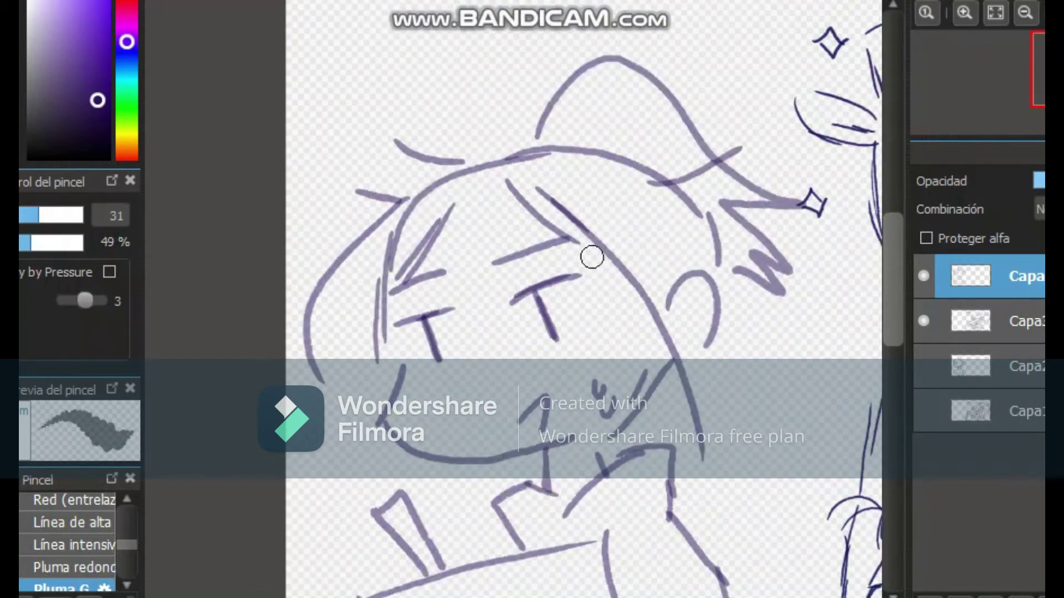
Step: Draw diagonal hatching lines down the back of the leftmost figure, from the ponytail to the lower arm
{"action": "left_click_drag", "start_coordinate": [599, 111], "coordinate": [720, 81]}
{"action": "left_click_drag", "start_coordinate": [616, 200], "coordinate": [787, 149]}
{"action": "left_click_drag", "start_coordinate": [622, 273], "coordinate": [797, 205]}
{"action": "left_click_drag", "start_coordinate": [609, 440], "coordinate": [746, 371]}
{"action": "left_click_drag", "start_coordinate": [626, 482], "coordinate": [758, 411]}
{"action": "left_click_drag", "start_coordinate": [636, 514], "coordinate": [738, 455]}
{"action": "left_click_drag", "start_coordinate": [893, 279], "coordinate": [893, 359]}
{"action": "left_click_drag", "start_coordinate": [659, 256], "coordinate": [786, 204]}
{"action": "left_click_drag", "start_coordinate": [687, 282], "coordinate": [777, 239]}
{"action": "left_click_drag", "start_coordinate": [679, 319], "coordinate": [808, 268]}
{"action": "left_click_drag", "start_coordinate": [700, 362], "coordinate": [816, 312]}
{"action": "left_click_drag", "start_coordinate": [717, 396], "coordinate": [795, 354]}
{"action": "left_click_drag", "start_coordinate": [742, 409], "coordinate": [803, 376]}
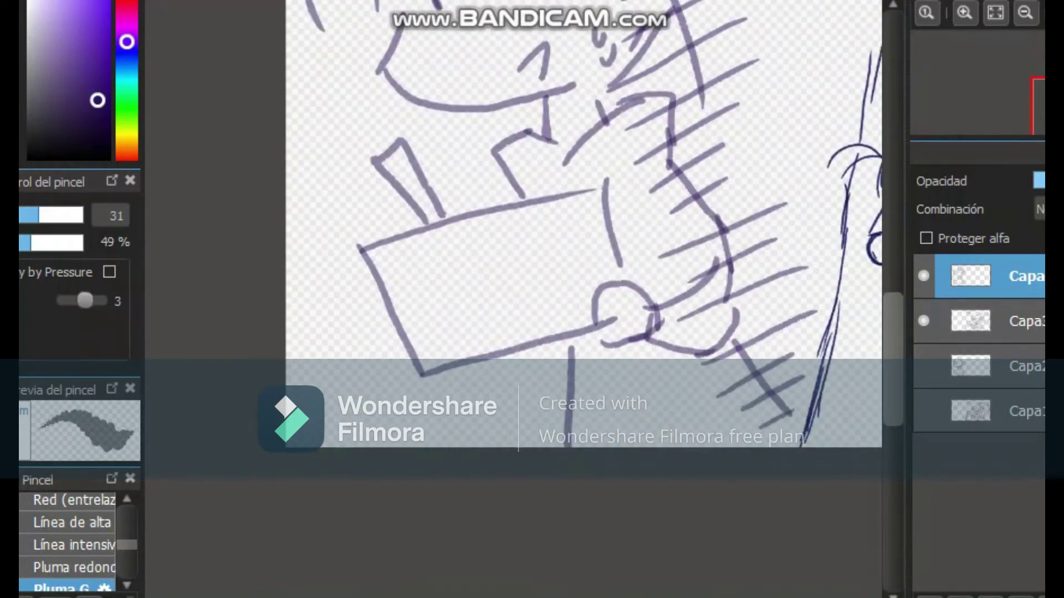
{"action": "left_click_drag", "start_coordinate": [893, 359], "coordinate": [893, 294]}
{"action": "left_click", "coordinate": [996, 12]}
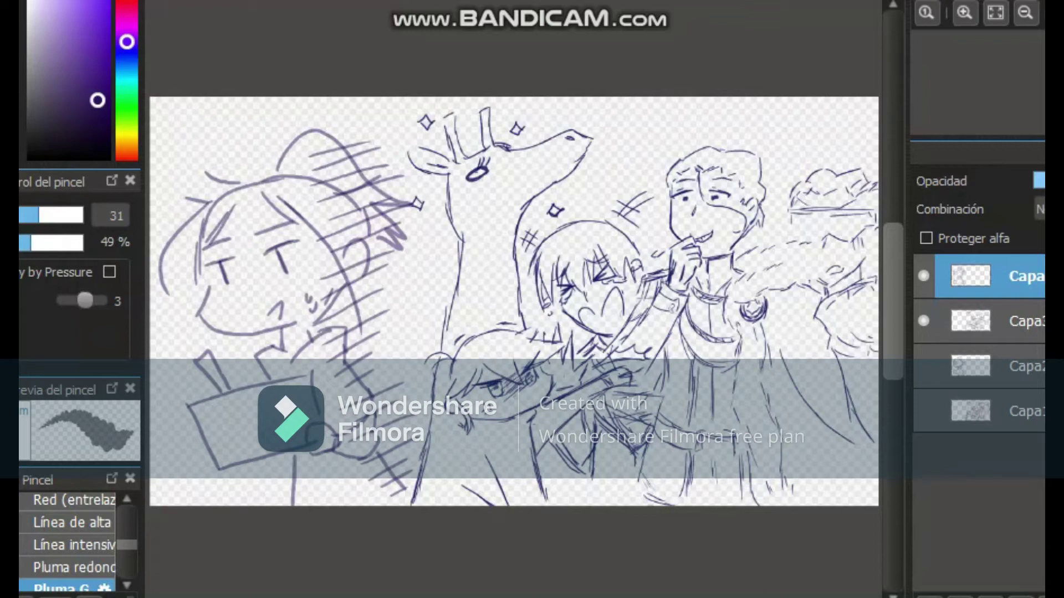
Step: Ink a small jagged accent mark between the smirking man and the visored figure with the Pluma redonda brush
{"action": "left_click", "coordinate": [103, 566]}
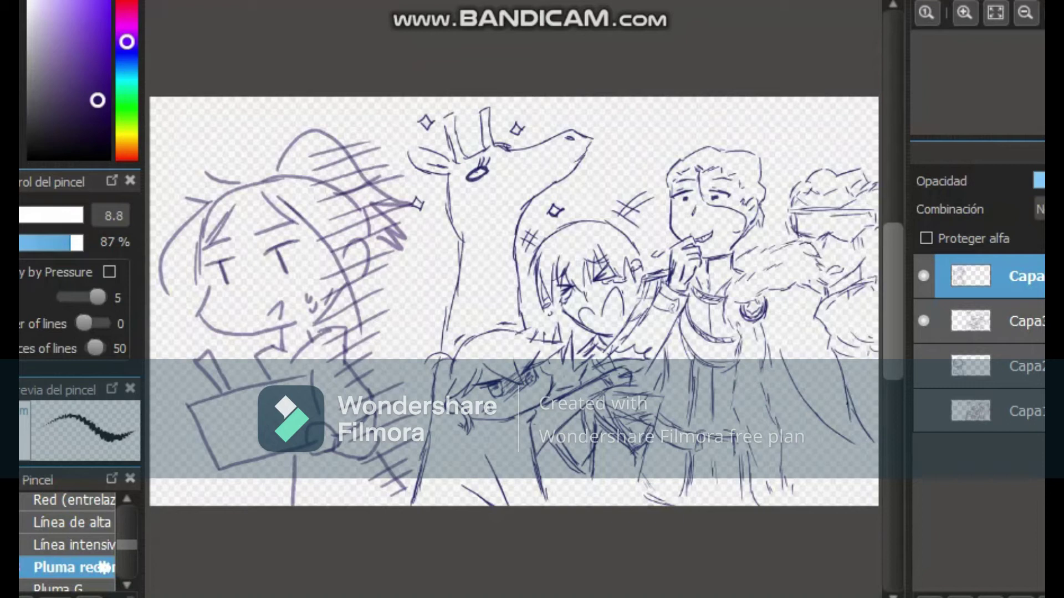
{"action": "mouse_move", "coordinate": [650, 597]}
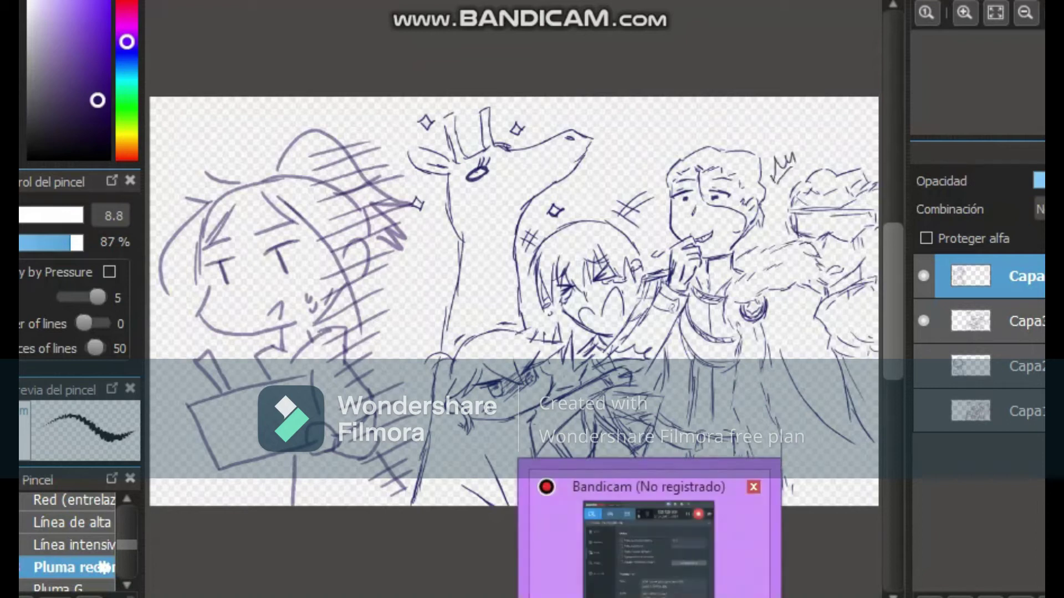
Step: Add a new layer for colouring and choose the Acuarela brush
{"action": "left_click", "coordinate": [929, 597]}
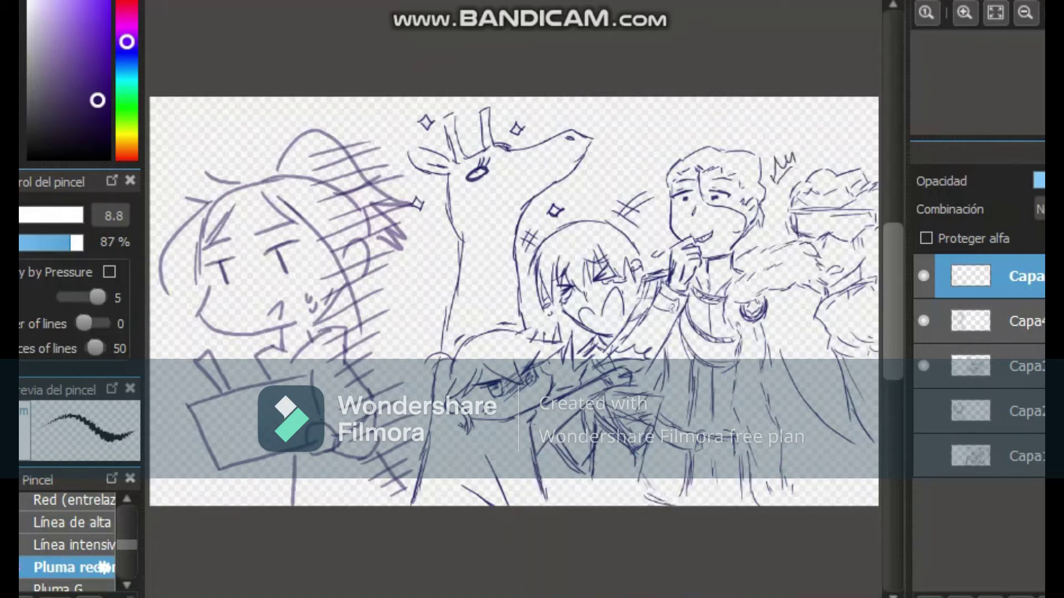
{"action": "scroll", "coordinate": [72, 548], "scroll_direction": "up", "scroll_amount": 3}
{"action": "scroll", "coordinate": [72, 549], "scroll_direction": "down", "scroll_amount": 5}
{"action": "scroll", "coordinate": [67, 537], "scroll_direction": "up", "scroll_amount": 10}
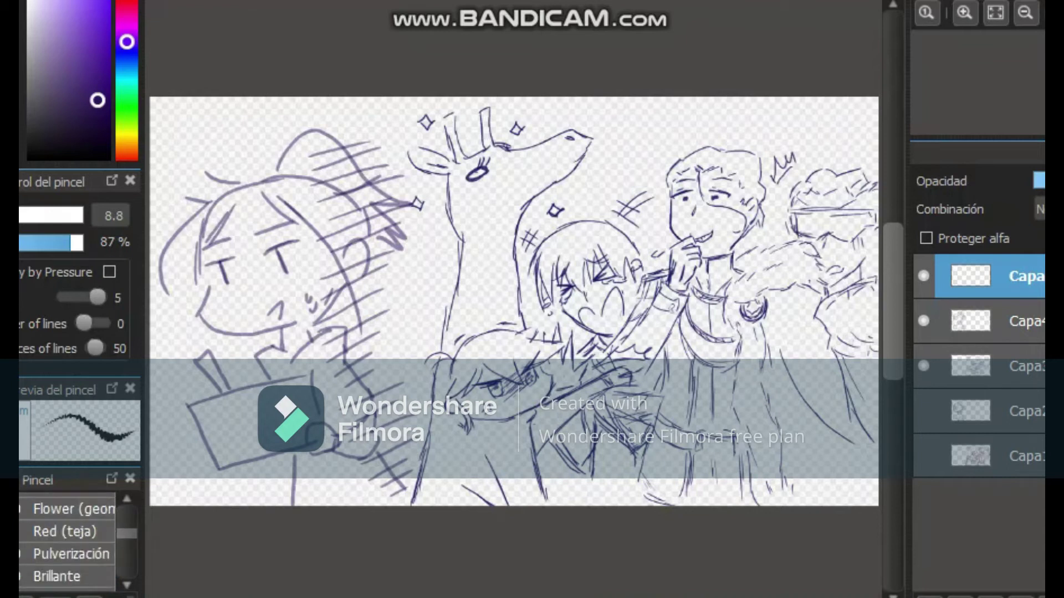
{"action": "left_click", "coordinate": [89, 517]}
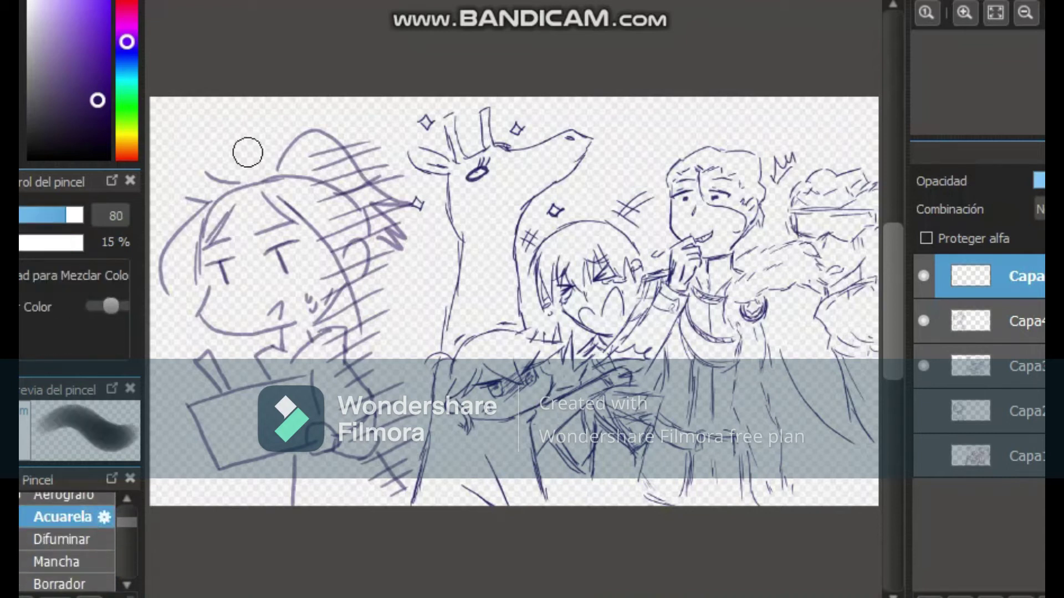
Step: Move the colouring layer beneath the line art and tint the smirking man's and crying figure's faces pale yellow
{"action": "left_click", "coordinate": [127, 141]}
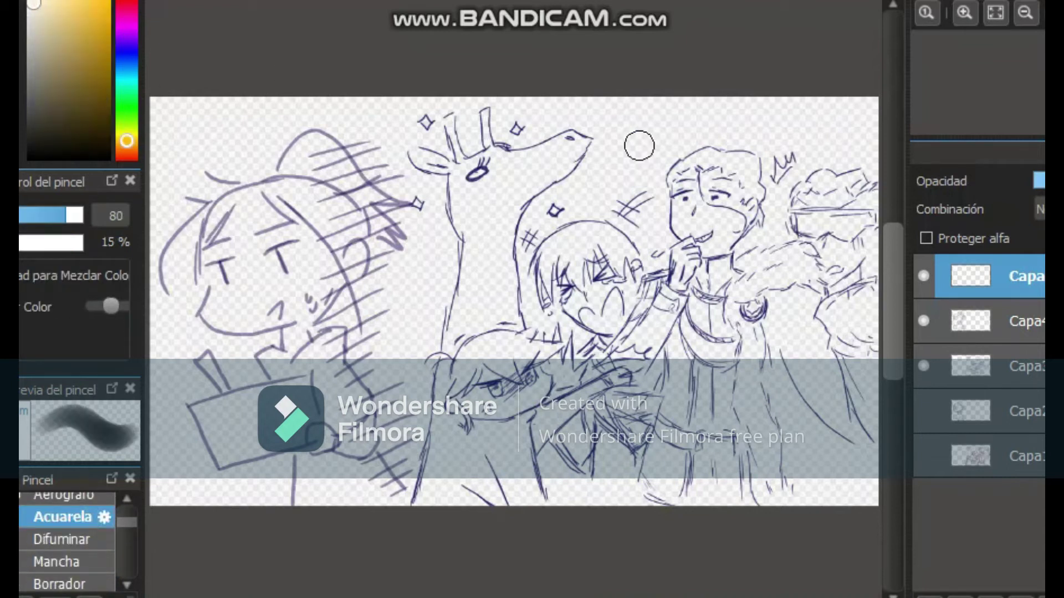
{"action": "double_click", "coordinate": [985, 276]}
{"action": "left_click", "coordinate": [832, 121]}
{"action": "left_click_drag", "start_coordinate": [985, 276], "coordinate": [985, 386]}
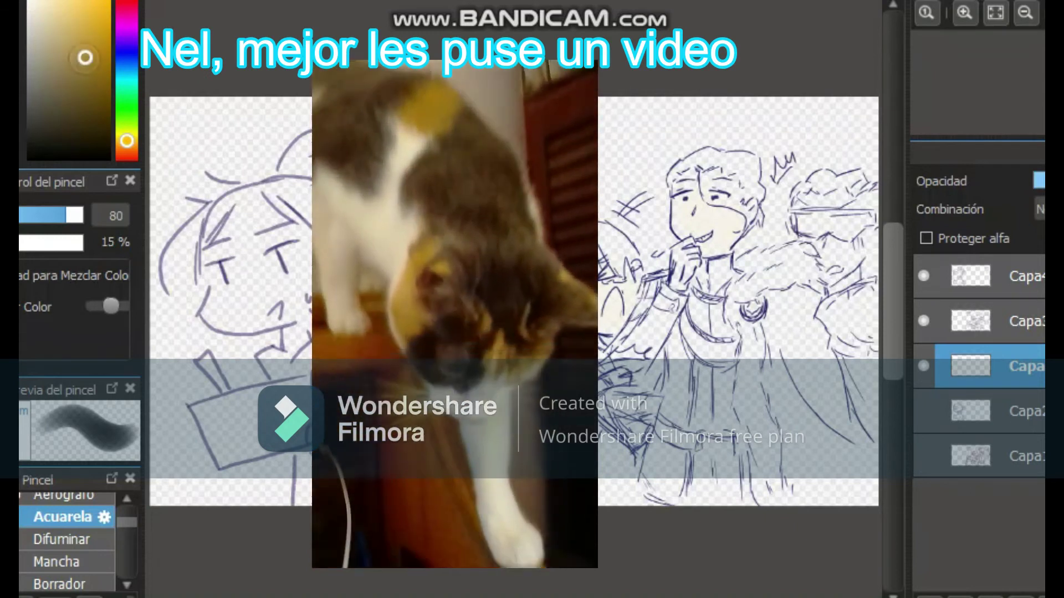
Step: Paint the skin of the leftmost figure and the visored figure orange
{"action": "left_click", "coordinate": [127, 148]}
{"action": "left_click", "coordinate": [92, 28]}
{"action": "left_click", "coordinate": [91, 10]}
{"action": "mouse_move", "coordinate": [232, 213]}
{"action": "left_mouse_down"}
{"action": "mouse_move", "coordinate": [211, 290]}
{"action": "mouse_move", "coordinate": [302, 310]}
{"action": "mouse_move", "coordinate": [253, 344]}
{"action": "left_mouse_up"}
{"action": "left_click_drag", "start_coordinate": [210, 258], "coordinate": [200, 315]}
{"action": "left_click_drag", "start_coordinate": [843, 191], "coordinate": [809, 203]}
{"action": "mouse_move", "coordinate": [827, 247]}
{"action": "left_mouse_down"}
{"action": "mouse_move", "coordinate": [851, 258]}
{"action": "mouse_move", "coordinate": [869, 238]}
{"action": "mouse_move", "coordinate": [838, 287]}
{"action": "left_mouse_up"}
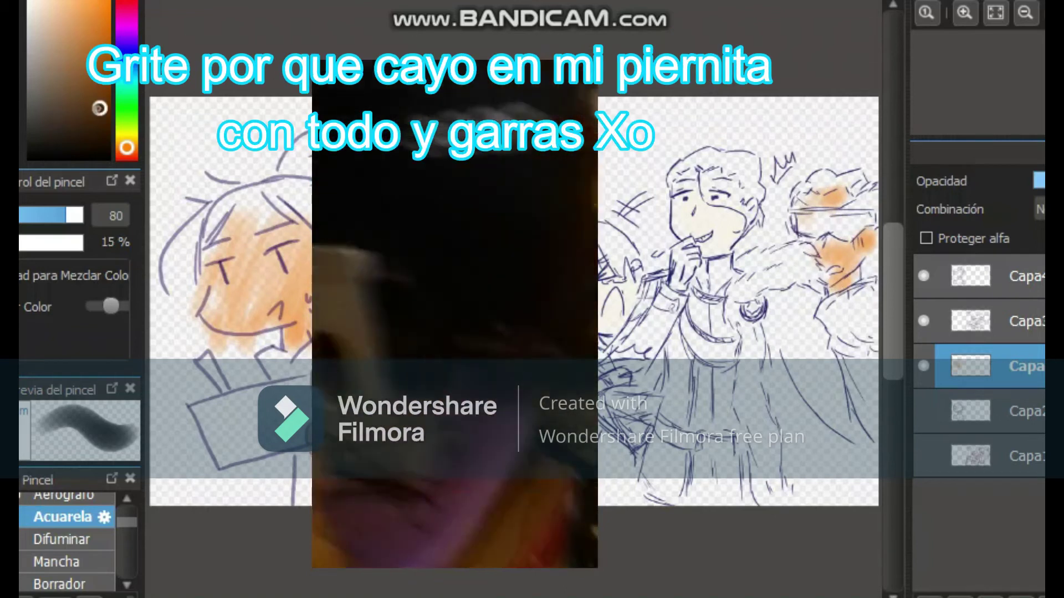
Step: Paint the smirking man's hair brown and the crying figure's hair a pale bluish grey
{"action": "left_click", "coordinate": [91, 76]}
{"action": "left_click_drag", "start_coordinate": [677, 171], "coordinate": [755, 187]}
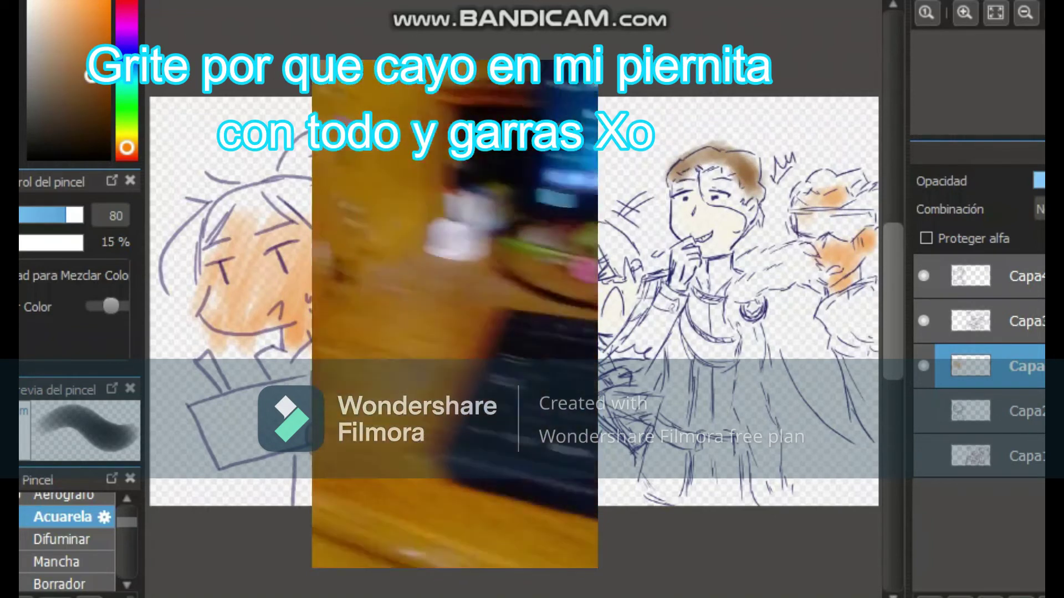
{"action": "left_click", "coordinate": [127, 79]}
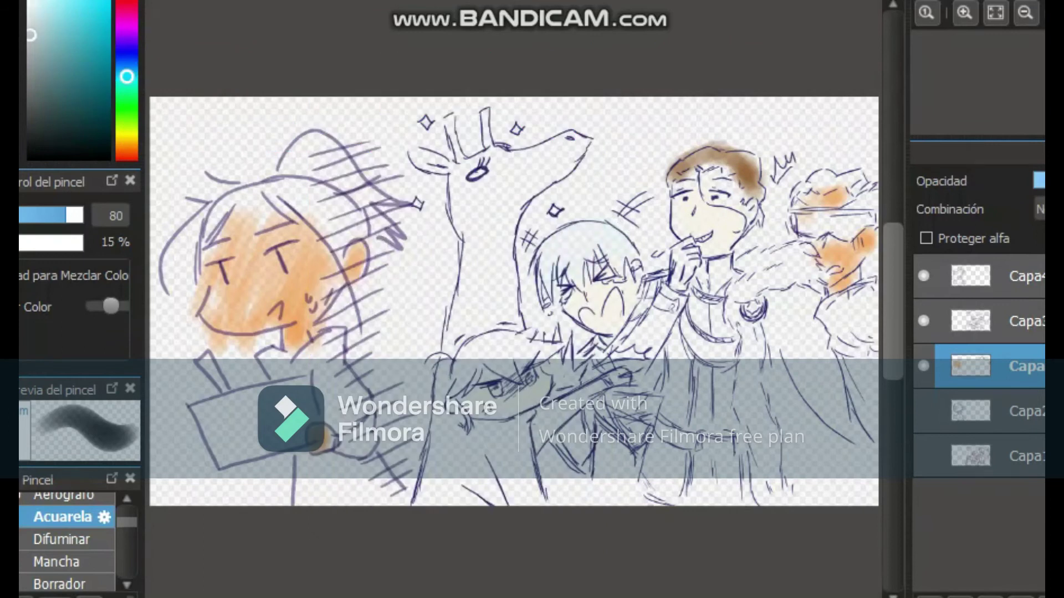
{"action": "left_click_drag", "start_coordinate": [554, 261], "coordinate": [563, 268]}
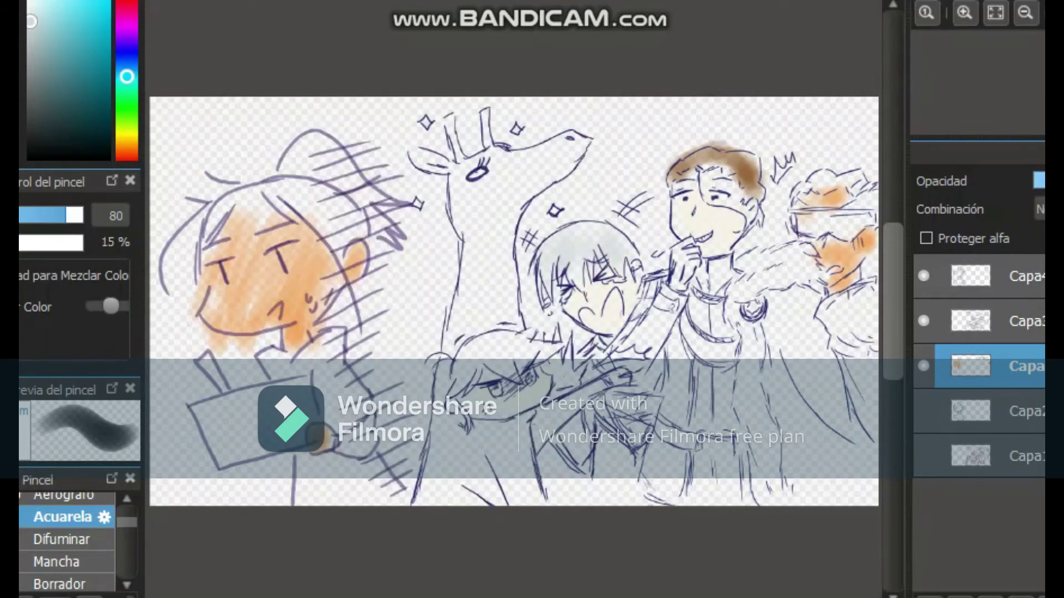
Step: Paint the visored figure's hair violet-blue and the visor pale lavender
{"action": "left_click", "coordinate": [127, 49]}
{"action": "mouse_move", "coordinate": [812, 173]}
{"action": "left_mouse_down"}
{"action": "mouse_move", "coordinate": [820, 183]}
{"action": "mouse_move", "coordinate": [865, 180]}
{"action": "left_mouse_up"}
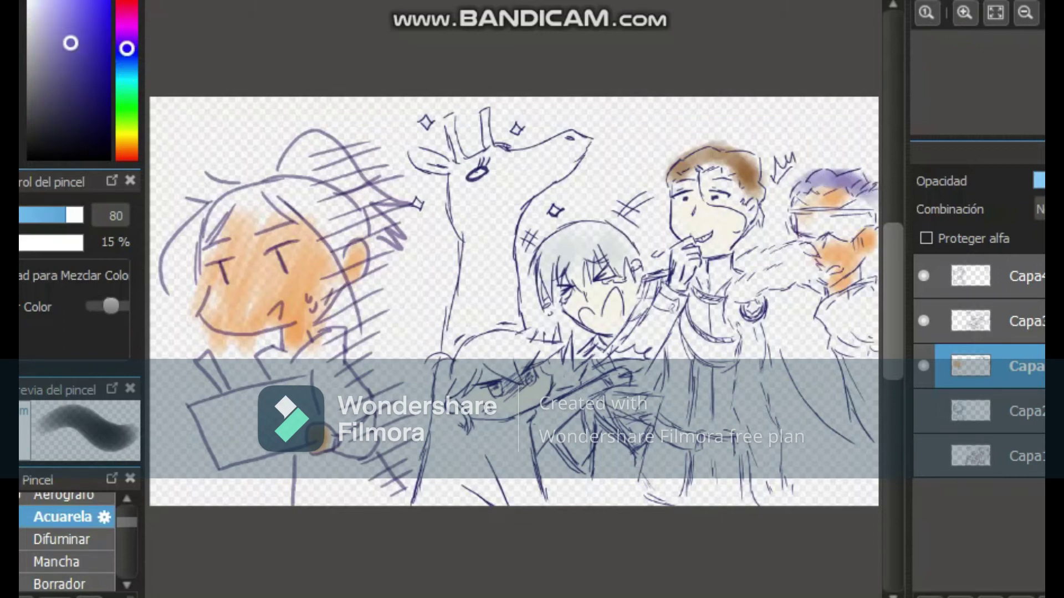
{"action": "left_click_drag", "start_coordinate": [795, 216], "coordinate": [860, 218]}
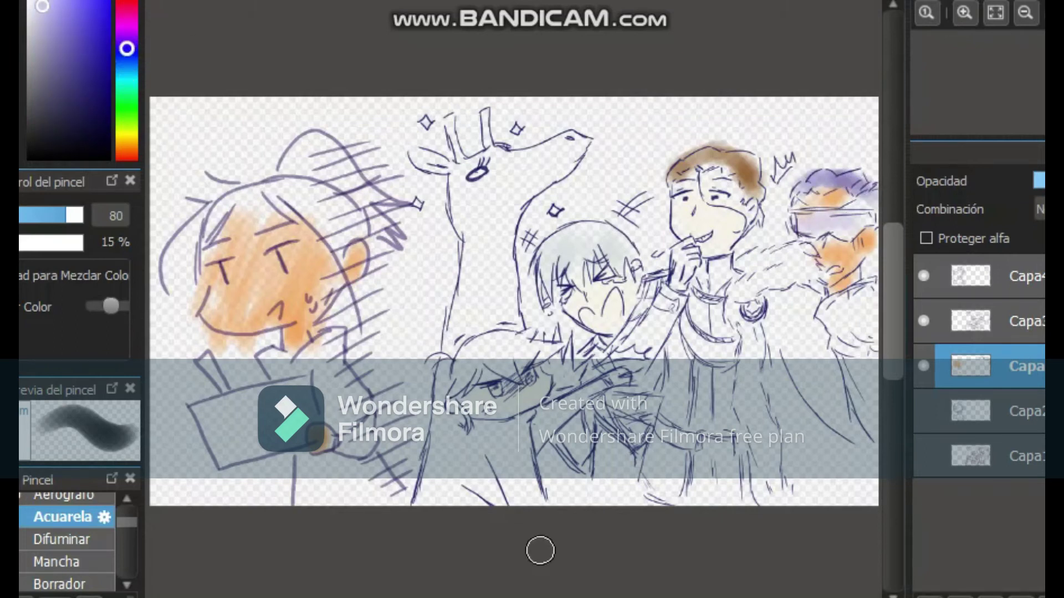
Step: Paint the angry figure's hair dark purple
{"action": "left_click", "coordinate": [127, 44]}
{"action": "left_click", "coordinate": [99, 94]}
{"action": "mouse_move", "coordinate": [490, 355]}
{"action": "left_mouse_down"}
{"action": "mouse_move", "coordinate": [537, 349]}
{"action": "mouse_move", "coordinate": [469, 366]}
{"action": "left_mouse_up"}
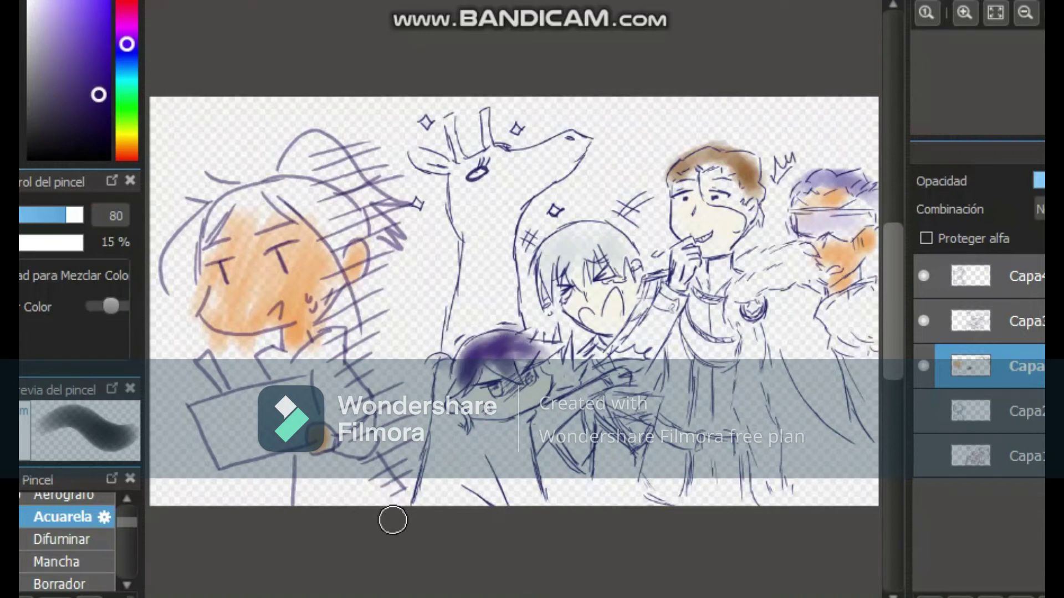
Step: Paint the giraffe and the angry figure's clothes pale yellow, with dark olive horn tips and spots
{"action": "left_click", "coordinate": [127, 144]}
{"action": "left_click", "coordinate": [59, 8]}
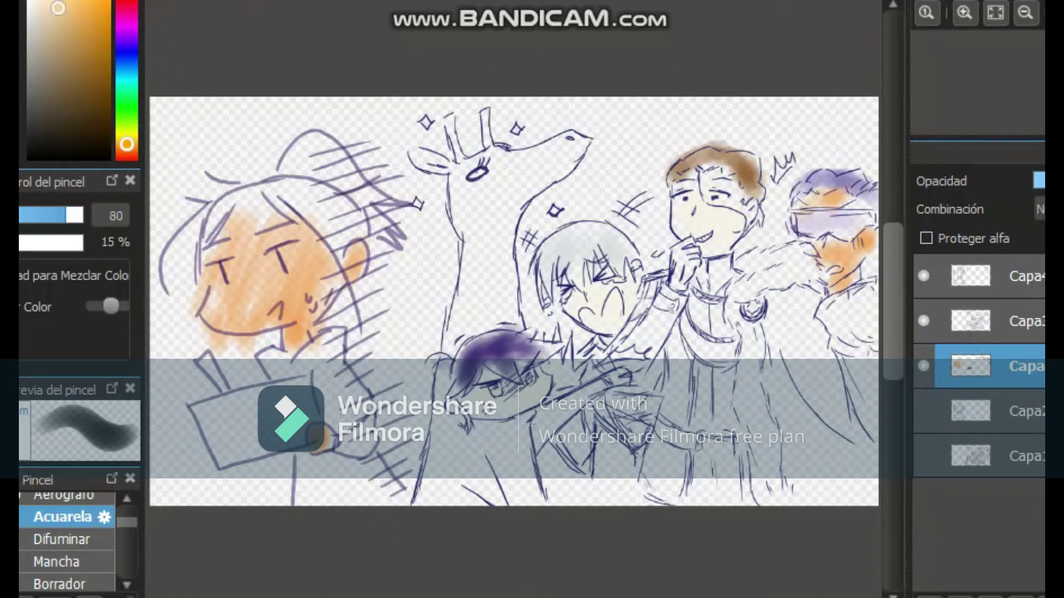
{"action": "left_click", "coordinate": [127, 138]}
{"action": "mouse_move", "coordinate": [434, 167]}
{"action": "left_mouse_down"}
{"action": "mouse_move", "coordinate": [446, 126]}
{"action": "mouse_move", "coordinate": [457, 169]}
{"action": "mouse_move", "coordinate": [535, 140]}
{"action": "mouse_move", "coordinate": [504, 208]}
{"action": "mouse_move", "coordinate": [507, 251]}
{"action": "mouse_move", "coordinate": [469, 314]}
{"action": "left_mouse_up"}
{"action": "mouse_move", "coordinate": [441, 149]}
{"action": "left_mouse_down"}
{"action": "mouse_move", "coordinate": [444, 398]}
{"action": "mouse_move", "coordinate": [508, 431]}
{"action": "mouse_move", "coordinate": [518, 498]}
{"action": "mouse_move", "coordinate": [448, 544]}
{"action": "left_mouse_up"}
{"action": "left_click", "coordinate": [102, 97]}
{"action": "left_click", "coordinate": [440, 458]}
{"action": "left_click", "coordinate": [434, 494]}
{"action": "left_click", "coordinate": [430, 421]}
{"action": "left_click", "coordinate": [449, 124]}
{"action": "left_click", "coordinate": [487, 114]}
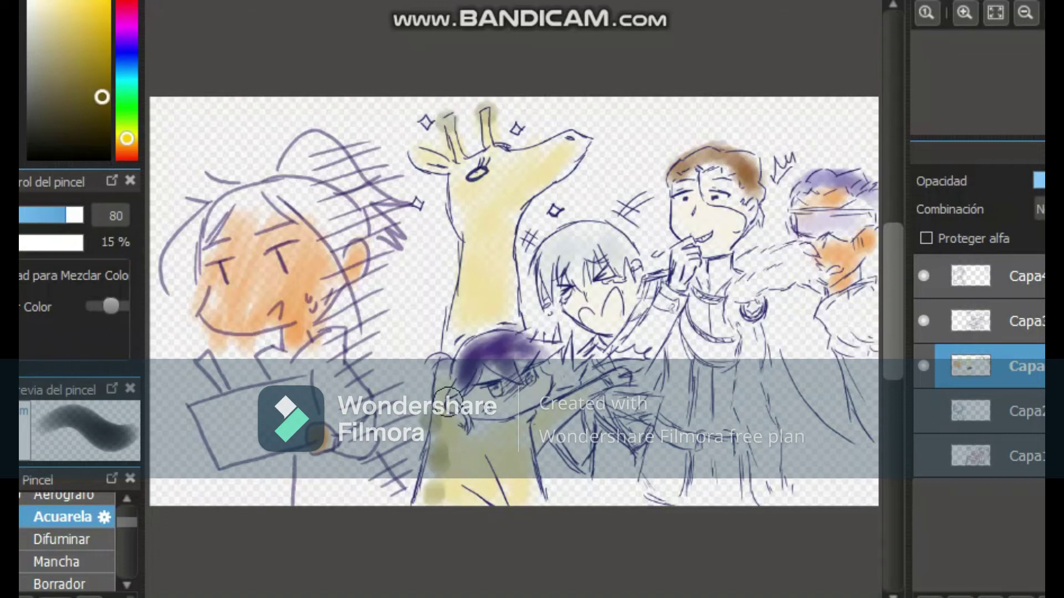
{"action": "mouse_move", "coordinate": [580, 597]}
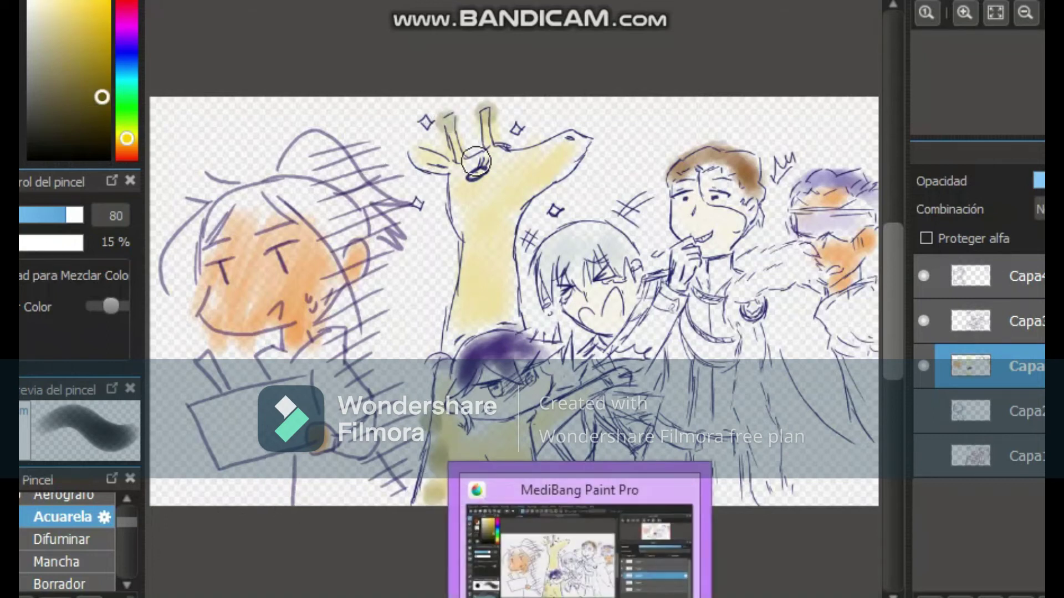
Step: Tint the smirking man's suit pale grey and paint his belt magenta
{"action": "left_click", "coordinate": [30, 16]}
{"action": "mouse_move", "coordinate": [703, 279]}
{"action": "left_mouse_down"}
{"action": "mouse_move", "coordinate": [723, 384]}
{"action": "mouse_move", "coordinate": [728, 339]}
{"action": "mouse_move", "coordinate": [680, 337]}
{"action": "left_mouse_up"}
{"action": "left_click_drag", "start_coordinate": [680, 460], "coordinate": [665, 496]}
{"action": "left_click", "coordinate": [86, 4]}
{"action": "left_click_drag", "start_coordinate": [664, 422], "coordinate": [730, 436]}
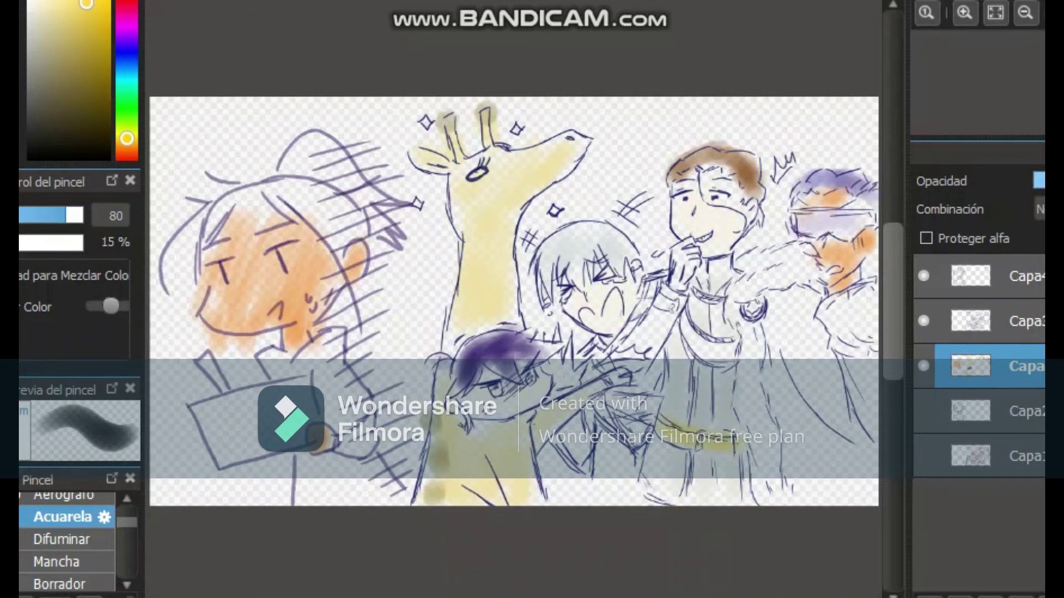
{"action": "left_click", "coordinate": [127, 19]}
{"action": "left_click_drag", "start_coordinate": [667, 429], "coordinate": [736, 443]}
Step: Paint the cape pinkish red and the crying figure's clothes blue
{"action": "left_click", "coordinate": [126, 4]}
{"action": "mouse_move", "coordinate": [786, 310]}
{"action": "left_mouse_down"}
{"action": "mouse_move", "coordinate": [793, 358]}
{"action": "mouse_move", "coordinate": [804, 456]}
{"action": "mouse_move", "coordinate": [855, 468]}
{"action": "mouse_move", "coordinate": [856, 366]}
{"action": "left_mouse_up"}
{"action": "left_click_drag", "start_coordinate": [126, 39], "coordinate": [126, 57]}
{"action": "left_click_drag", "start_coordinate": [576, 437], "coordinate": [582, 449]}
{"action": "left_click_drag", "start_coordinate": [601, 410], "coordinate": [633, 447]}
{"action": "left_click_drag", "start_coordinate": [588, 366], "coordinate": [594, 372]}
Step: Paint the trims, epaulettes and badges on the smirking man's and crying figure's outfits golden yellow with the watercolour brush at size 38
{"action": "left_click", "coordinate": [127, 134]}
{"action": "left_click", "coordinate": [101, 8]}
{"action": "left_click_drag", "start_coordinate": [126, 148], "coordinate": [127, 144]}
{"action": "left_click", "coordinate": [81, 1]}
{"action": "left_click", "coordinate": [127, 139]}
{"action": "left_click", "coordinate": [965, 13]}
{"action": "left_click", "coordinate": [965, 13]}
{"action": "left_click_drag", "start_coordinate": [513, 597], "coordinate": [588, 597]}
{"action": "left_click_drag", "start_coordinate": [656, 299], "coordinate": [674, 321]}
{"action": "left_click_drag", "start_coordinate": [893, 277], "coordinate": [893, 298]}
{"action": "left_click", "coordinate": [46, 215]}
{"action": "left_click_drag", "start_coordinate": [550, 195], "coordinate": [601, 209]}
{"action": "left_click_drag", "start_coordinate": [537, 240], "coordinate": [626, 290]}
{"action": "left_click_drag", "start_coordinate": [524, 266], "coordinate": [631, 336]}
{"action": "left_click_drag", "start_coordinate": [501, 216], "coordinate": [510, 220]}
{"action": "left_click_drag", "start_coordinate": [450, 548], "coordinate": [478, 594]}
{"action": "left_click_drag", "start_coordinate": [643, 519], "coordinate": [649, 596]}
{"action": "left_click_drag", "start_coordinate": [454, 202], "coordinate": [493, 158]}
{"action": "left_click_drag", "start_coordinate": [333, 305], "coordinate": [363, 321]}
{"action": "scroll", "coordinate": [595, 365], "scroll_direction": "up", "scroll_amount": 5}
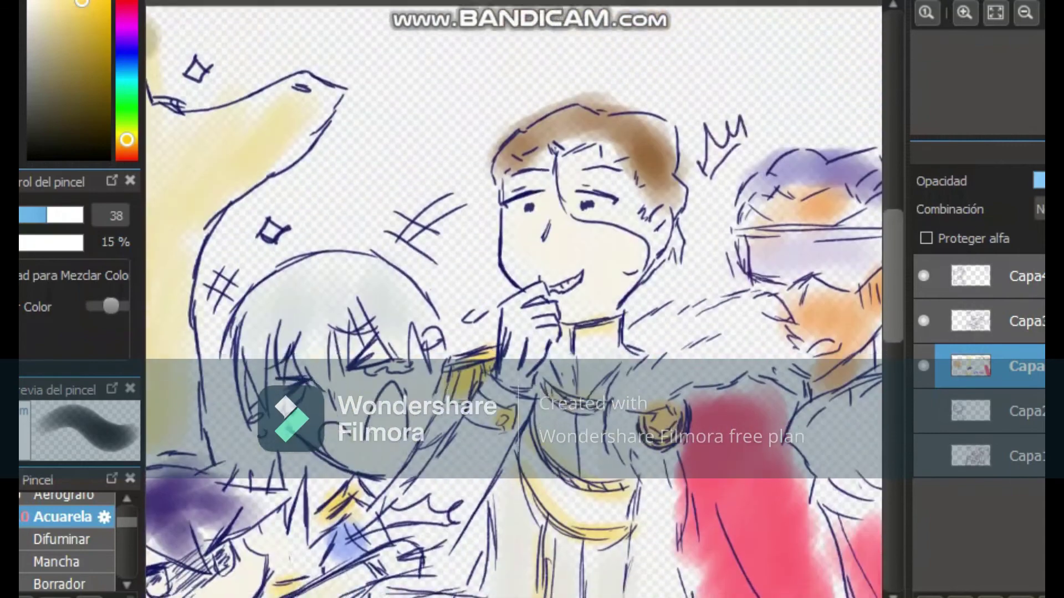
Step: Colour the small crown yellow and the angry figure's eyes magenta
{"action": "left_click_drag", "start_coordinate": [893, 276], "coordinate": [894, 274]}
{"action": "left_click_drag", "start_coordinate": [710, 164], "coordinate": [740, 148]}
{"action": "mouse_move", "coordinate": [893, 274]}
{"action": "left_mouse_down"}
{"action": "mouse_move", "coordinate": [894, 350]}
{"action": "mouse_move", "coordinate": [893, 290]}
{"action": "mouse_move", "coordinate": [893, 318]}
{"action": "left_mouse_up"}
{"action": "mouse_move", "coordinate": [594, 597]}
{"action": "left_mouse_down"}
{"action": "mouse_move", "coordinate": [453, 597]}
{"action": "mouse_move", "coordinate": [568, 597]}
{"action": "left_mouse_up"}
{"action": "left_click_drag", "start_coordinate": [127, 32], "coordinate": [127, 26]}
{"action": "left_click_drag", "start_coordinate": [263, 400], "coordinate": [261, 394]}
{"action": "left_click_drag", "start_coordinate": [325, 366], "coordinate": [334, 370]}
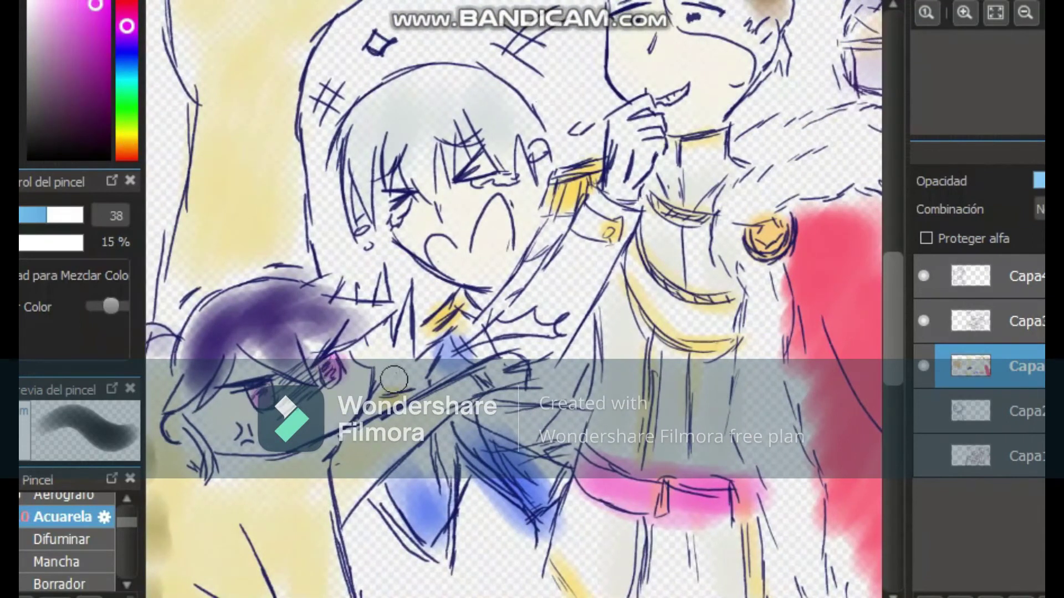
Step: Paint the crying figure's open mouth pale pink and the waist piece beside the blue cloth red
{"action": "left_click", "coordinate": [46, 7]}
{"action": "left_click_drag", "start_coordinate": [443, 246], "coordinate": [516, 251]}
{"action": "scroll", "coordinate": [516, 250], "scroll_direction": "up", "scroll_amount": 2}
{"action": "left_click", "coordinate": [126, 3]}
{"action": "left_click", "coordinate": [103, 15]}
{"action": "mouse_move", "coordinate": [474, 461]}
{"action": "left_mouse_down"}
{"action": "mouse_move", "coordinate": [598, 522]}
{"action": "mouse_move", "coordinate": [612, 481]}
{"action": "mouse_move", "coordinate": [596, 513]}
{"action": "left_mouse_up"}
{"action": "left_click", "coordinate": [996, 13]}
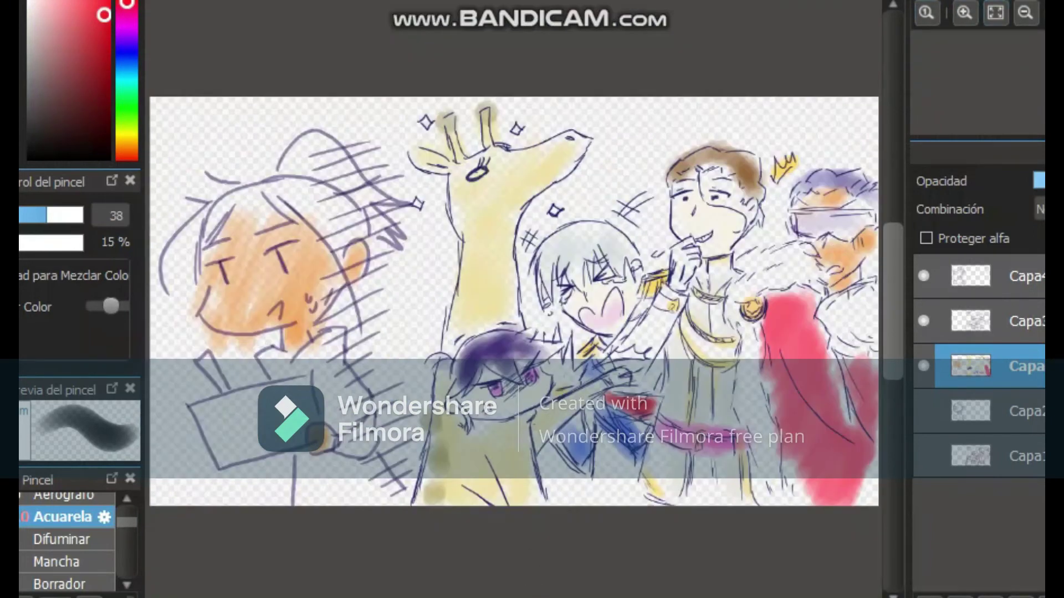
Step: Erase the orange skin colour from the leftmost figure with a size 102 eraser
{"action": "key", "text": "e"}
{"action": "left_click", "coordinate": [73, 215]}
{"action": "mouse_move", "coordinate": [219, 279]}
{"action": "left_mouse_down"}
{"action": "mouse_move", "coordinate": [247, 206]}
{"action": "mouse_move", "coordinate": [366, 241]}
{"action": "mouse_move", "coordinate": [299, 321]}
{"action": "left_mouse_up"}
Step: Add a new layer for shading and choose the Pluma G brush with a violet colour
{"action": "scroll", "coordinate": [67, 540], "scroll_direction": "down", "scroll_amount": 3}
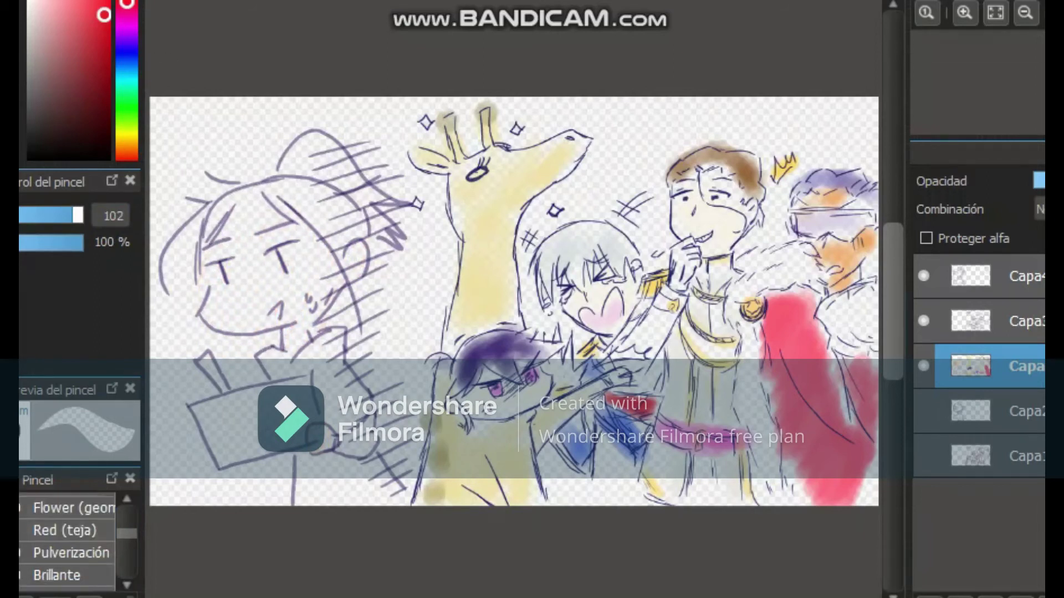
{"action": "left_click", "coordinate": [929, 597]}
{"action": "scroll", "coordinate": [101, 549], "scroll_direction": "down", "scroll_amount": 2}
{"action": "left_click", "coordinate": [101, 566]}
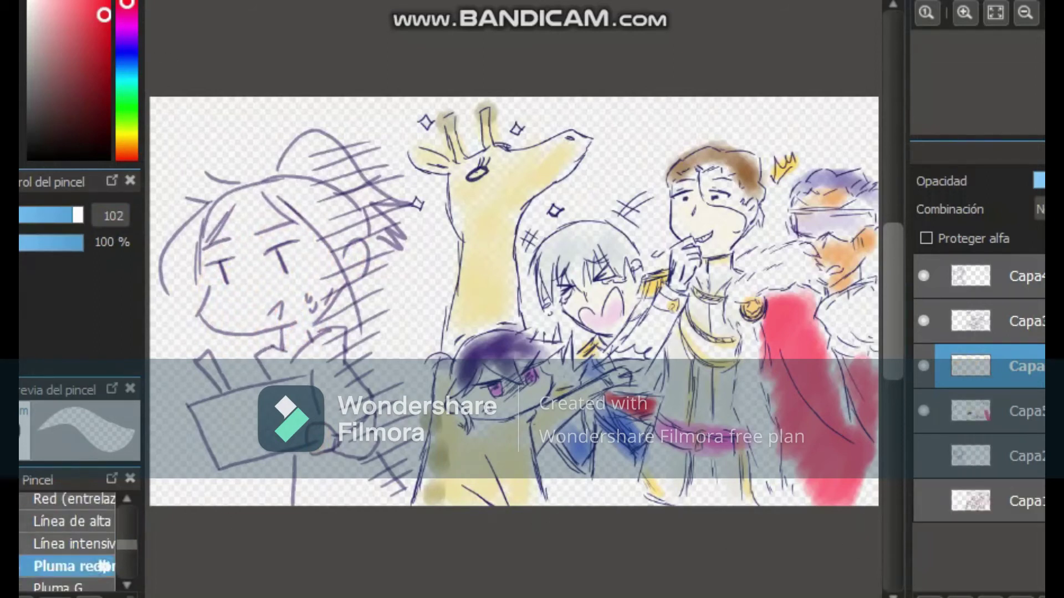
{"action": "left_click", "coordinate": [101, 587]}
{"action": "key", "text": "b"}
{"action": "left_click_drag", "start_coordinate": [127, 54], "coordinate": [127, 45]}
{"action": "left_click", "coordinate": [97, 84]}
{"action": "left_click_drag", "start_coordinate": [98, 84], "coordinate": [98, 57]}
Step: Try a dark violet shading stroke in the crying figure's fringe at brush size 12
{"action": "left_click_drag", "start_coordinate": [728, 281], "coordinate": [623, 281]}
{"action": "scroll", "coordinate": [622, 281], "scroll_direction": "up", "scroll_amount": 3}
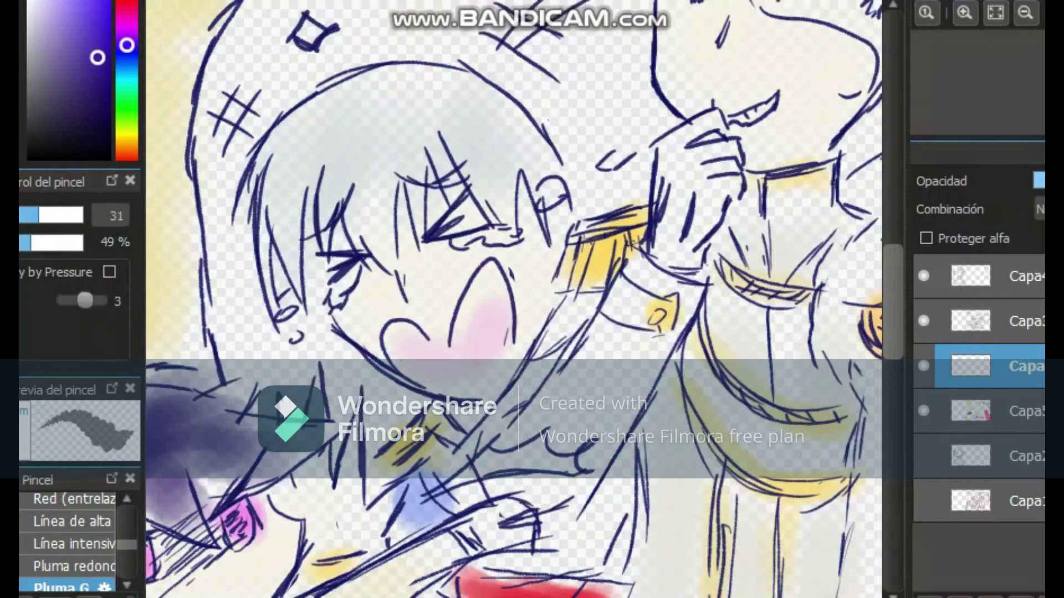
{"action": "left_click", "coordinate": [19, 215]}
{"action": "left_click_drag", "start_coordinate": [339, 243], "coordinate": [347, 227]}
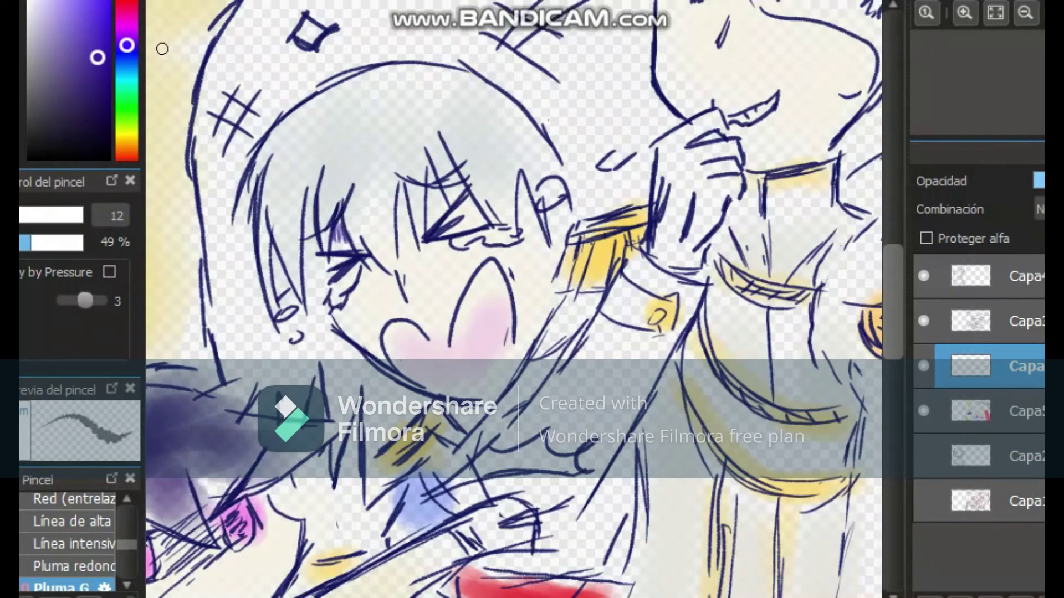
Step: Shade the smirking man's collar, suit front and belt edge pale violet at brush size 45
{"action": "left_click", "coordinate": [53, 215]}
{"action": "left_click", "coordinate": [52, 21]}
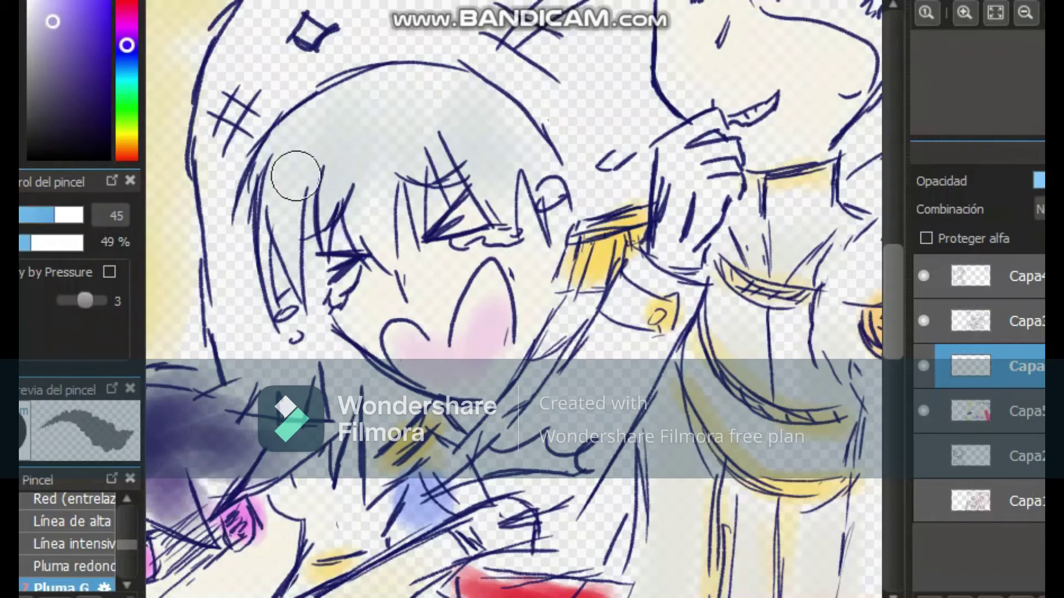
{"action": "mouse_move", "coordinate": [726, 225]}
{"action": "left_mouse_down"}
{"action": "mouse_move", "coordinate": [748, 272]}
{"action": "mouse_move", "coordinate": [815, 241]}
{"action": "left_mouse_up"}
{"action": "left_click_drag", "start_coordinate": [768, 192], "coordinate": [768, 227]}
{"action": "left_click_drag", "start_coordinate": [893, 282], "coordinate": [893, 325]}
{"action": "mouse_move", "coordinate": [736, 382]}
{"action": "left_mouse_down"}
{"action": "mouse_move", "coordinate": [737, 293]}
{"action": "mouse_move", "coordinate": [737, 422]}
{"action": "left_mouse_up"}
{"action": "left_click_drag", "start_coordinate": [843, 280], "coordinate": [837, 438]}
{"action": "left_click_drag", "start_coordinate": [699, 163], "coordinate": [798, 242]}
{"action": "left_click_drag", "start_coordinate": [778, 200], "coordinate": [728, 123]}
{"action": "left_click_drag", "start_coordinate": [728, 123], "coordinate": [798, 163]}
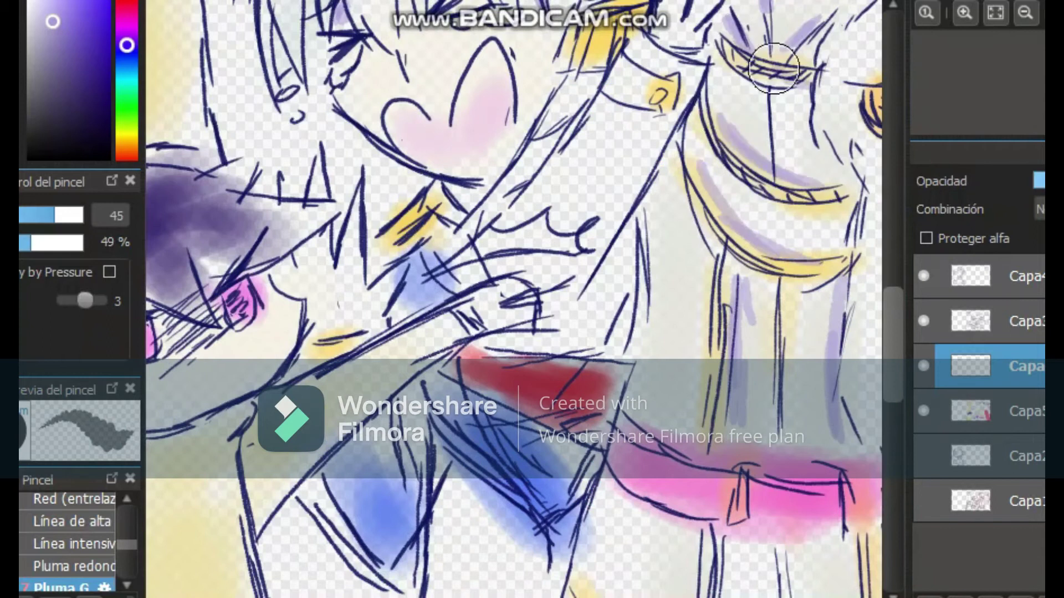
{"action": "left_click_drag", "start_coordinate": [893, 345], "coordinate": [893, 401]}
{"action": "left_click_drag", "start_coordinate": [728, 251], "coordinate": [711, 385]}
{"action": "left_click_drag", "start_coordinate": [853, 268], "coordinate": [874, 346]}
{"action": "scroll", "coordinate": [576, 219], "scroll_direction": "right", "scroll_amount": 7}
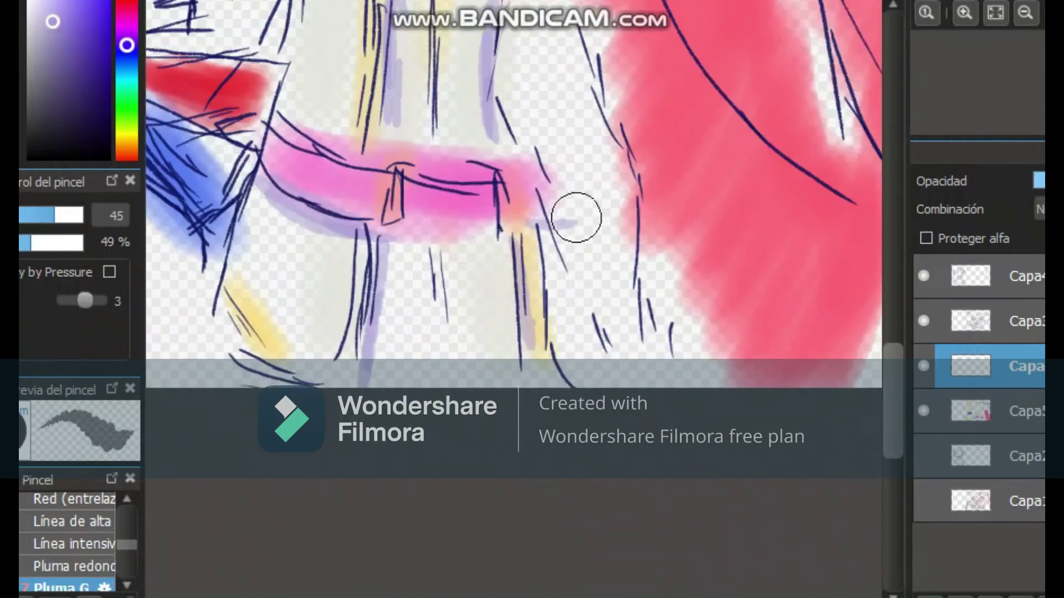
Step: Add pale violet shadows along the cape fold and on the smirking man's face, neck and arm
{"action": "scroll", "coordinate": [542, 340], "scroll_direction": "up", "scroll_amount": 6}
{"action": "left_click_drag", "start_coordinate": [637, 232], "coordinate": [828, 471]}
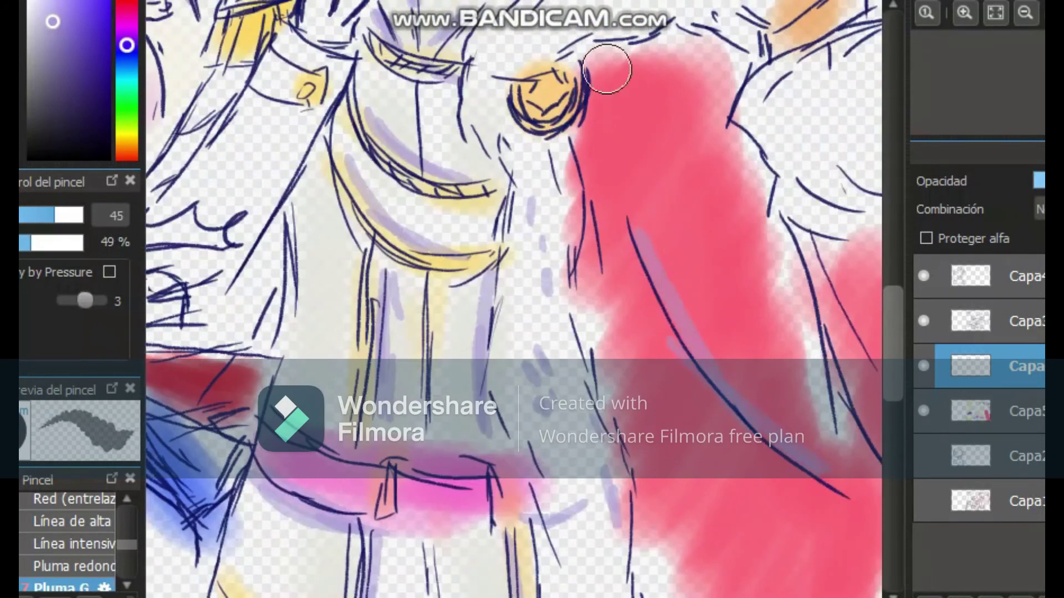
{"action": "scroll", "coordinate": [865, 208], "scroll_direction": "up", "scroll_amount": 8}
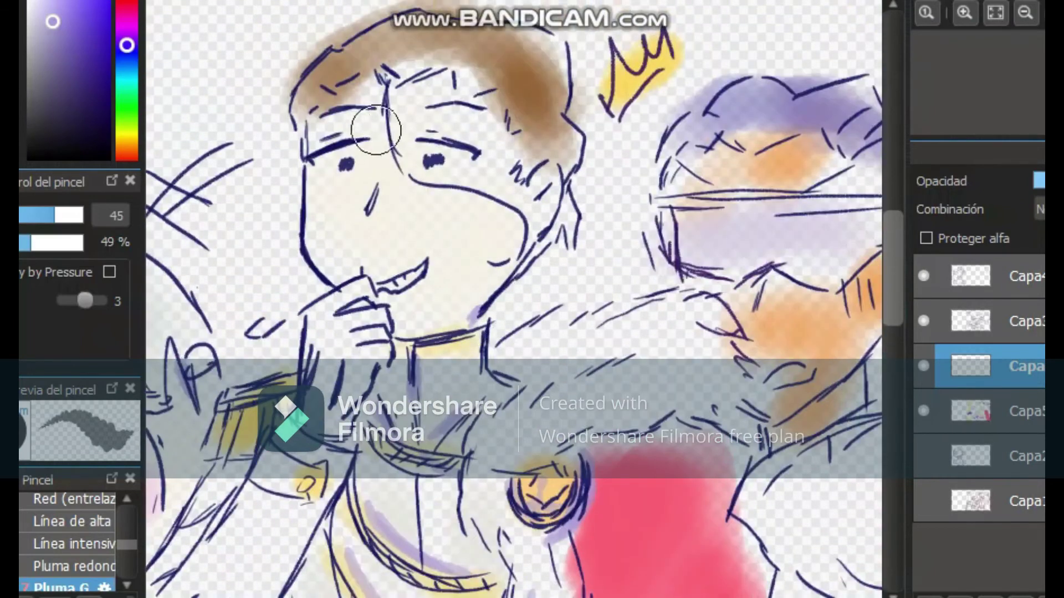
{"action": "scroll", "coordinate": [514, 299], "scroll_direction": "left", "scroll_amount": 6}
{"action": "left_click_drag", "start_coordinate": [894, 268], "coordinate": [893, 318]}
{"action": "mouse_move", "coordinate": [515, 288]}
{"action": "left_mouse_down"}
{"action": "mouse_move", "coordinate": [573, 321]}
{"action": "mouse_move", "coordinate": [596, 280]}
{"action": "mouse_move", "coordinate": [581, 424]}
{"action": "left_mouse_up"}
Step: Shade the visored figure's neck, visor edge and hair pale violet
{"action": "scroll", "coordinate": [582, 424], "scroll_direction": "right", "scroll_amount": 10}
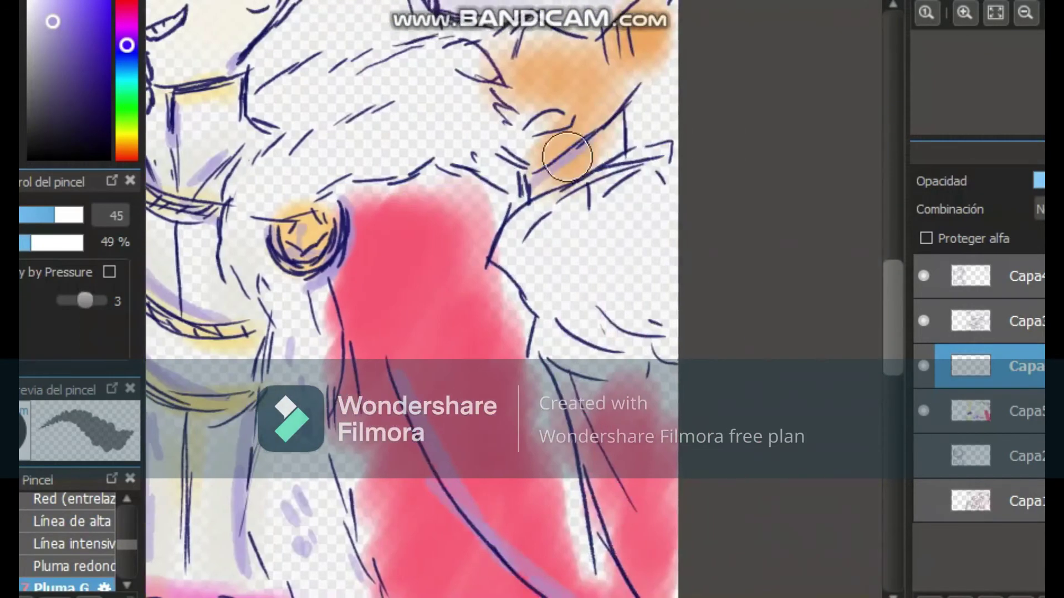
{"action": "scroll", "coordinate": [491, 201], "scroll_direction": "up", "scroll_amount": 4}
{"action": "left_click_drag", "start_coordinate": [546, 282], "coordinate": [658, 257]}
{"action": "left_click_drag", "start_coordinate": [640, 196], "coordinate": [606, 195]}
{"action": "mouse_move", "coordinate": [466, 158]}
{"action": "left_mouse_down"}
{"action": "mouse_move", "coordinate": [539, 157]}
{"action": "mouse_move", "coordinate": [564, 142]}
{"action": "left_mouse_up"}
{"action": "left_click_drag", "start_coordinate": [670, 149], "coordinate": [656, 170]}
Step: Add pale violet shadow strokes to both fur collars and the cape folds
{"action": "left_click_drag", "start_coordinate": [664, 465], "coordinate": [570, 503]}
{"action": "left_click_drag", "start_coordinate": [636, 518], "coordinate": [618, 539]}
{"action": "left_click_drag", "start_coordinate": [283, 355], "coordinate": [416, 335]}
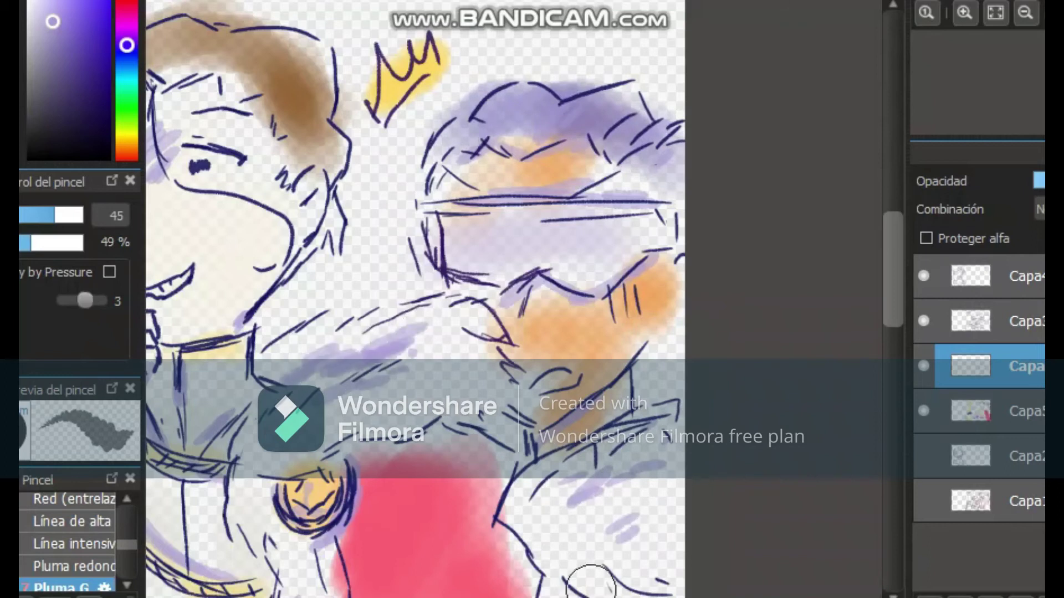
{"action": "scroll", "coordinate": [868, 266], "scroll_direction": "down", "scroll_amount": 4}
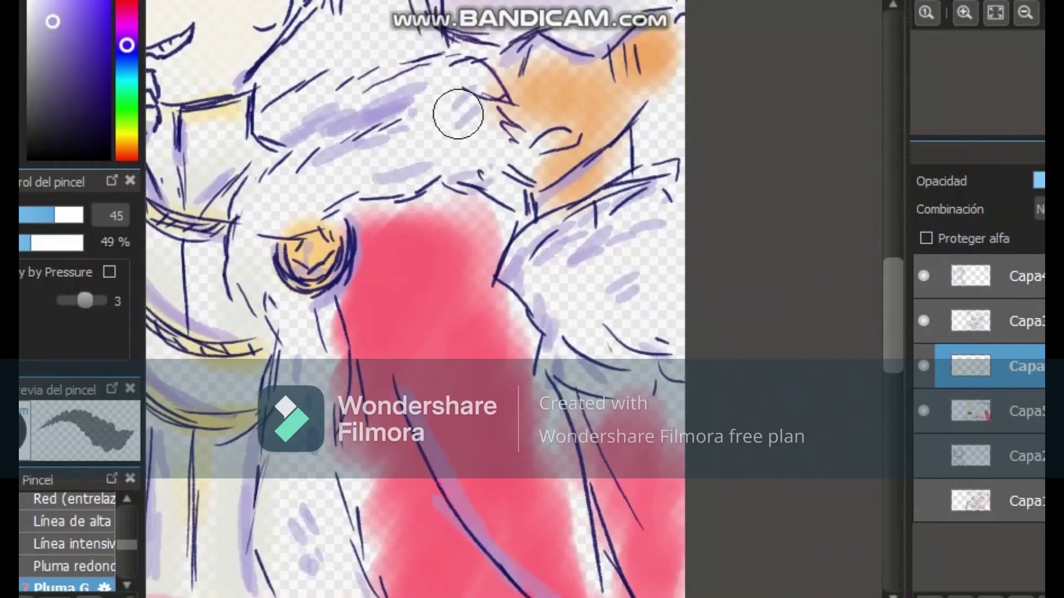
{"action": "scroll", "coordinate": [873, 286], "scroll_direction": "down", "scroll_amount": 5}
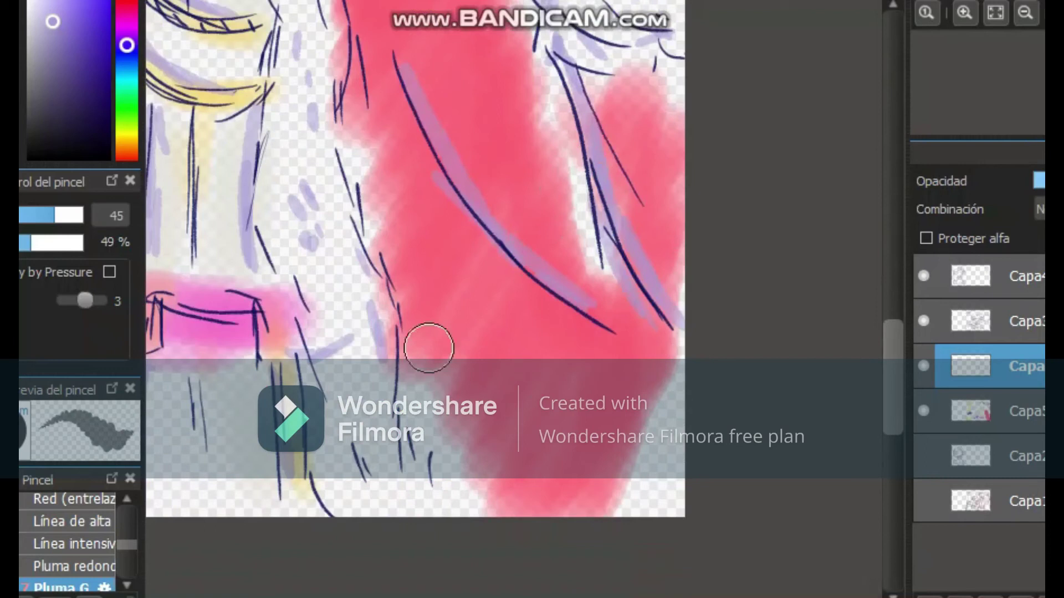
Step: Shade the crying figure's sleeves and blue clothes pale violet
{"action": "left_click_drag", "start_coordinate": [637, 597], "coordinate": [496, 597]}
{"action": "left_click_drag", "start_coordinate": [893, 377], "coordinate": [894, 321]}
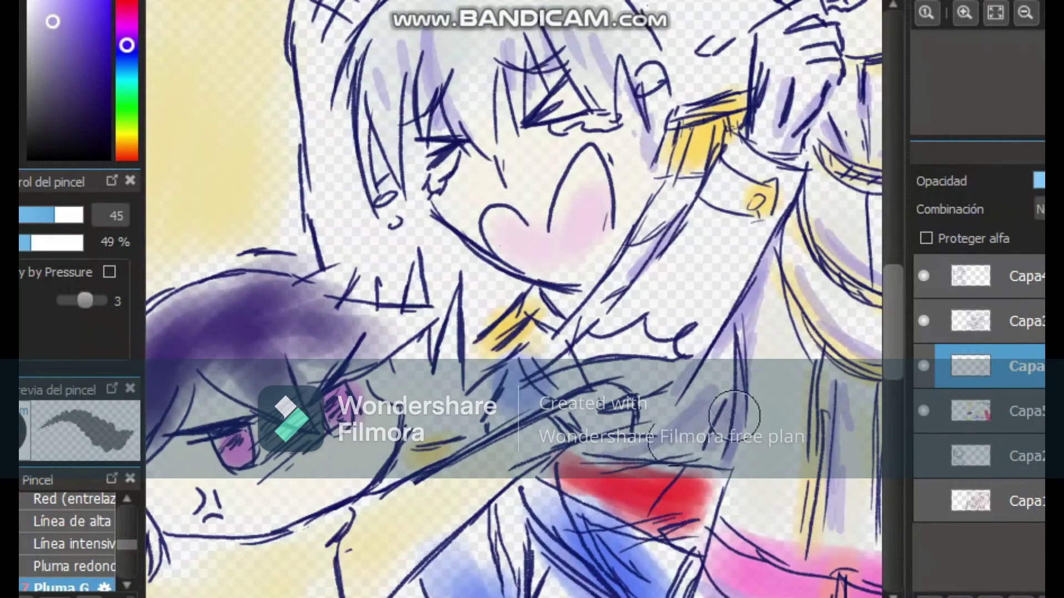
{"action": "scroll", "coordinate": [566, 214], "scroll_direction": "down", "scroll_amount": 5}
{"action": "left_click_drag", "start_coordinate": [560, 213], "coordinate": [622, 271]}
{"action": "left_click_drag", "start_coordinate": [501, 169], "coordinate": [517, 221]}
{"action": "left_click_drag", "start_coordinate": [467, 47], "coordinate": [469, 75]}
{"action": "left_click_drag", "start_coordinate": [420, 31], "coordinate": [437, 51]}
Step: Shade the angry figure's chin, hair, outstretched arm and clothes pale violet
{"action": "left_click_drag", "start_coordinate": [237, 238], "coordinate": [321, 218]}
{"action": "left_click_drag", "start_coordinate": [230, 326], "coordinate": [293, 426]}
{"action": "left_click_drag", "start_coordinate": [249, 341], "coordinate": [289, 429]}
{"action": "left_click_drag", "start_coordinate": [575, 596], "coordinate": [512, 597]}
{"action": "left_click_drag", "start_coordinate": [613, 274], "coordinate": [746, 141]}
{"action": "left_click_drag", "start_coordinate": [654, 221], "coordinate": [859, 82]}
{"action": "left_click_drag", "start_coordinate": [413, 425], "coordinate": [475, 458]}
{"action": "left_click_drag", "start_coordinate": [608, 384], "coordinate": [622, 444]}
{"action": "mouse_move", "coordinate": [418, 201]}
{"action": "left_mouse_down"}
{"action": "mouse_move", "coordinate": [517, 200]}
{"action": "mouse_move", "coordinate": [571, 180]}
{"action": "left_mouse_up"}
{"action": "mouse_move", "coordinate": [448, 71]}
{"action": "left_mouse_down"}
{"action": "mouse_move", "coordinate": [493, 55]}
{"action": "mouse_move", "coordinate": [540, 111]}
{"action": "left_mouse_up"}
{"action": "mouse_move", "coordinate": [432, 24]}
{"action": "left_mouse_down"}
{"action": "mouse_move", "coordinate": [438, 331]}
{"action": "mouse_move", "coordinate": [461, 243]}
{"action": "left_mouse_up"}
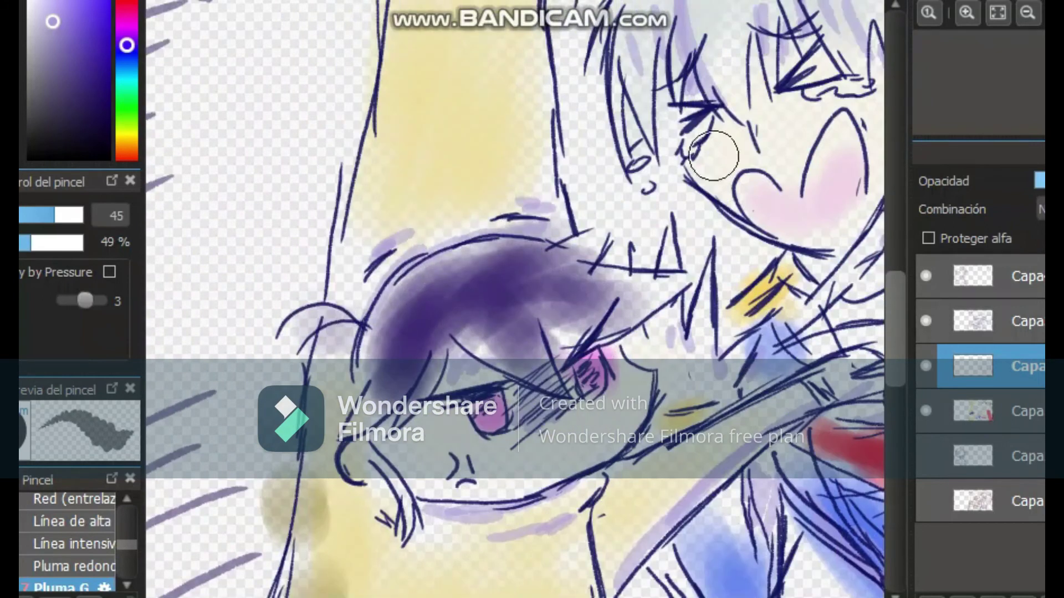
Step: Shade the giraffe's jaw, throat, ear and horn bases pale violet
{"action": "left_click_drag", "start_coordinate": [895, 286], "coordinate": [895, 202]}
{"action": "left_click_drag", "start_coordinate": [598, 275], "coordinate": [730, 171]}
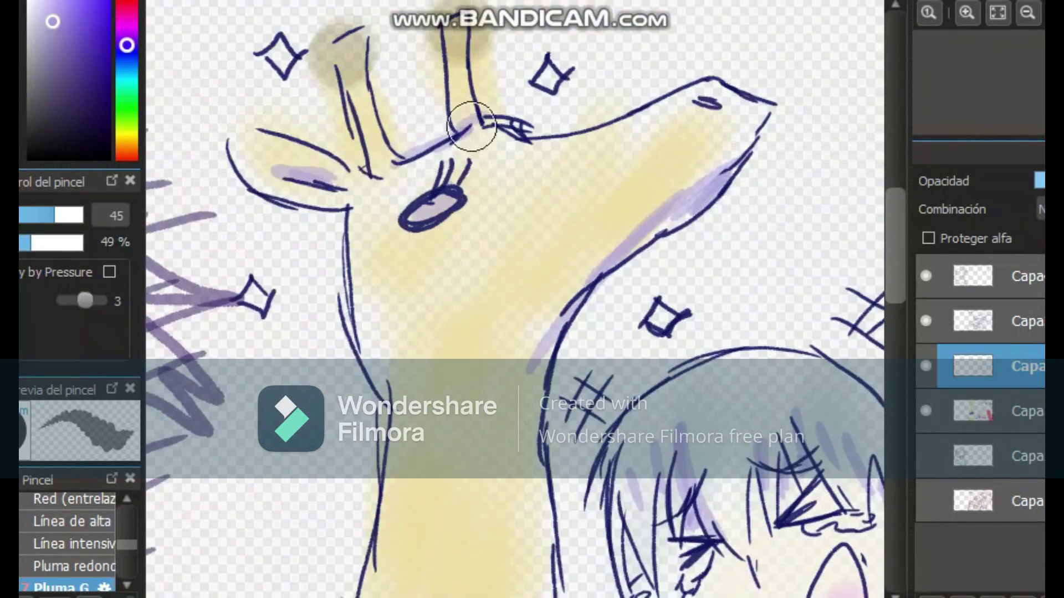
{"action": "left_click", "coordinate": [997, 12]}
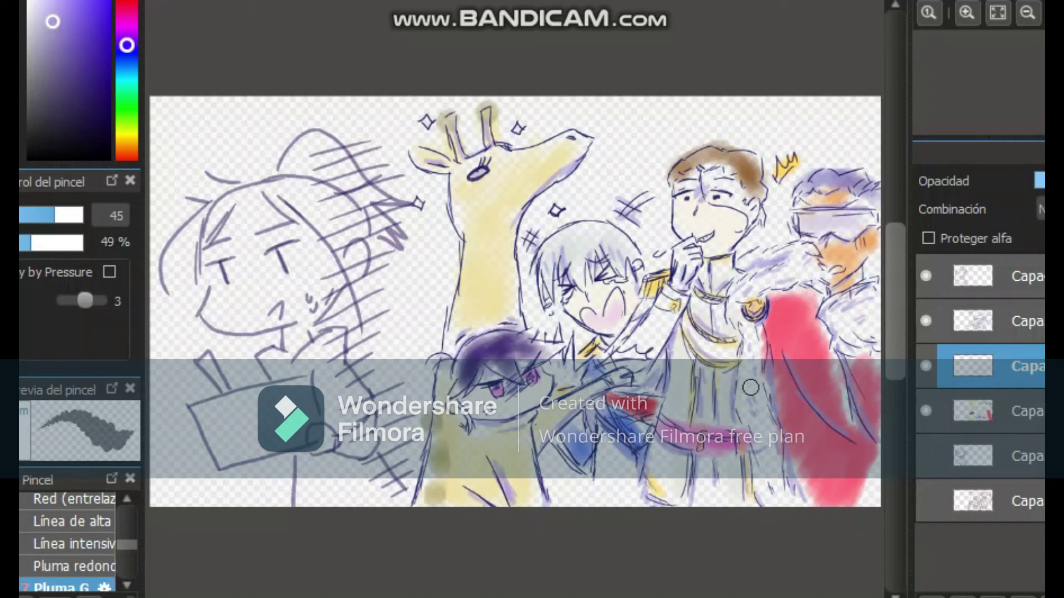
Step: Choose the Lápiz pencil brush at size 15 with a crimson colour and add a new layer for lettering
{"action": "scroll", "coordinate": [516, 302], "scroll_direction": "left", "scroll_amount": 1}
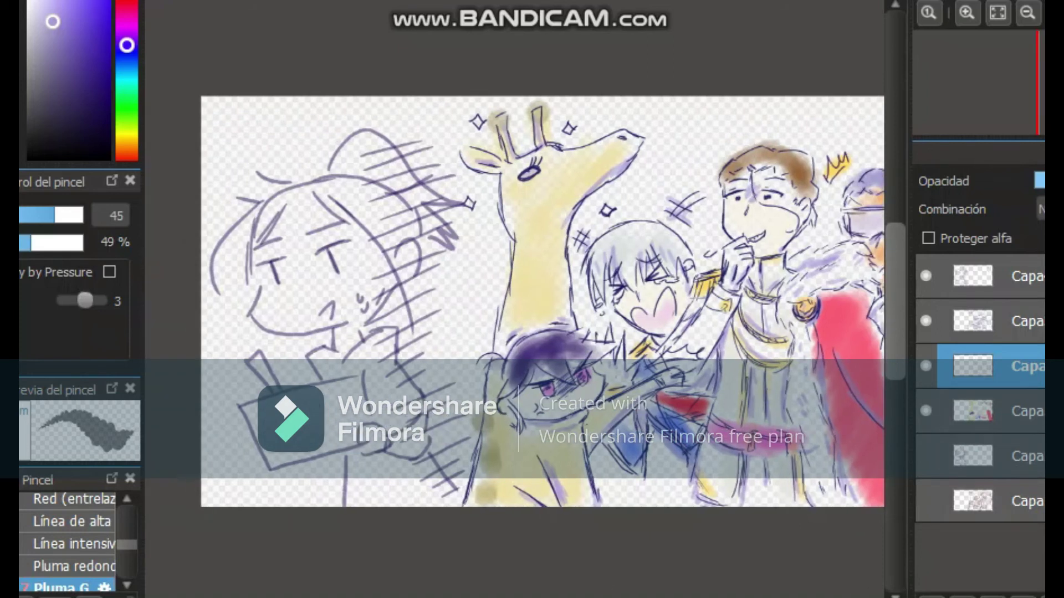
{"action": "left_click_drag", "start_coordinate": [127, 548], "coordinate": [126, 543]}
{"action": "scroll", "coordinate": [116, 542], "scroll_direction": "up", "scroll_amount": 3}
{"action": "scroll", "coordinate": [105, 547], "scroll_direction": "down", "scroll_amount": 1}
{"action": "scroll", "coordinate": [106, 527], "scroll_direction": "up", "scroll_amount": 1}
{"action": "left_click", "coordinate": [103, 527]}
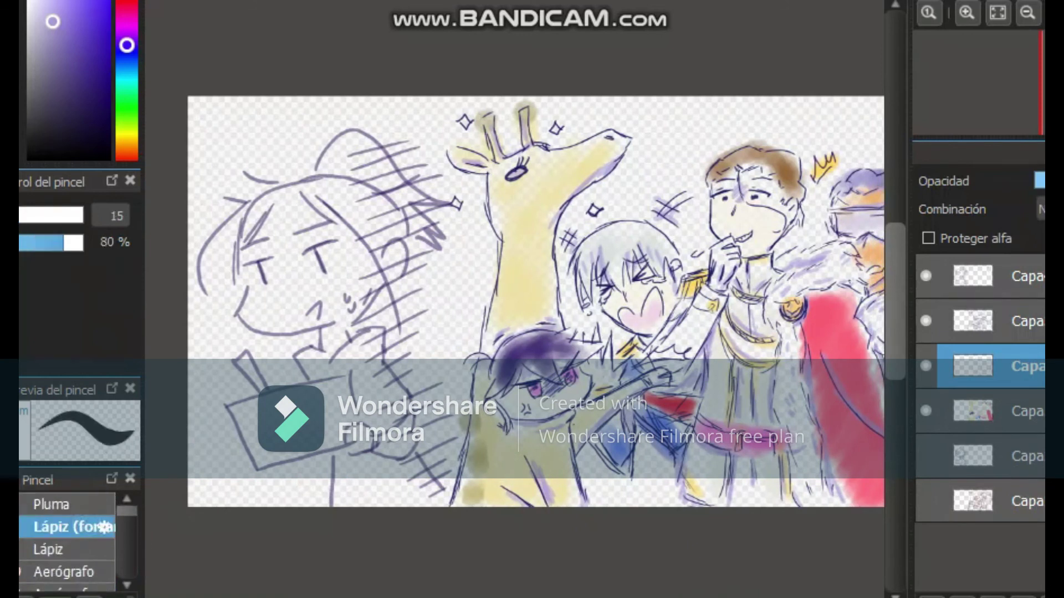
{"action": "left_click", "coordinate": [127, 7]}
{"action": "left_click", "coordinate": [95, 14]}
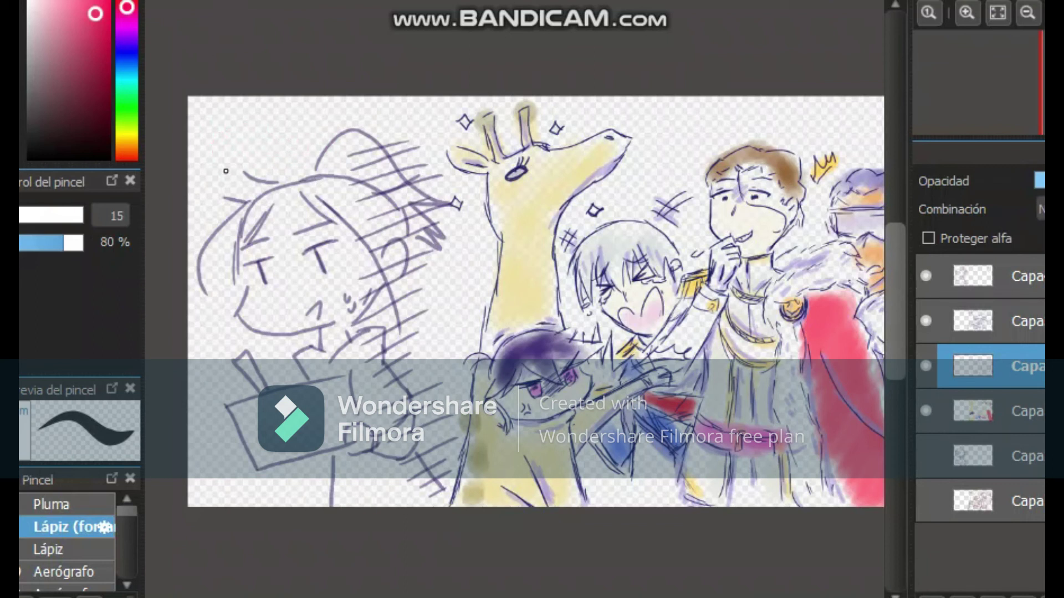
{"action": "left_click", "coordinate": [931, 597]}
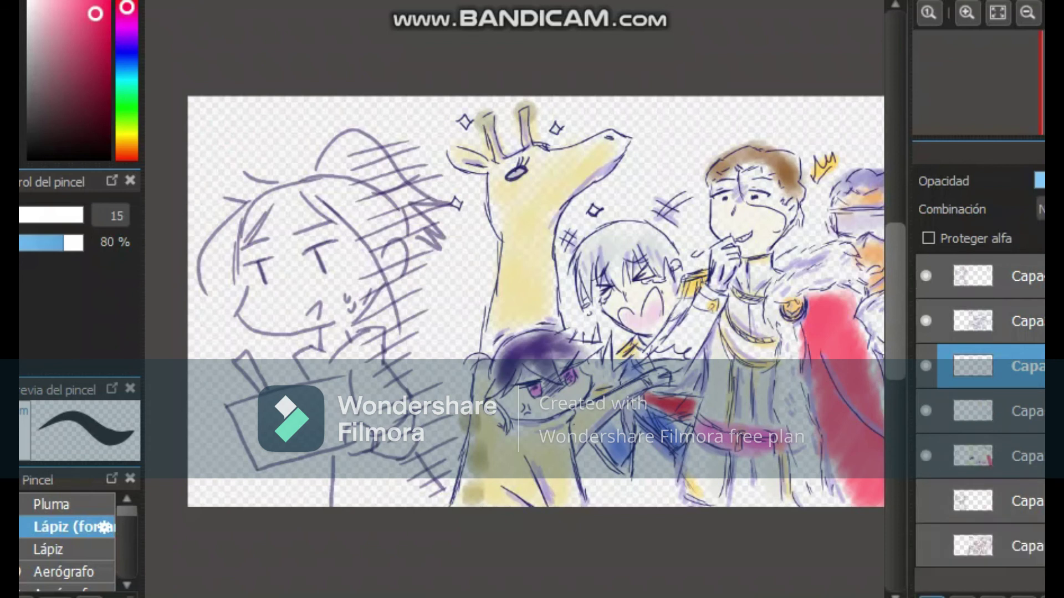
Step: Handwrite "Happy Birthday" with the recipient's name above the group, and an "I'm so sorry" note with a signature dated 2021 beneath the leftmost figure
{"action": "scroll", "coordinate": [514, 301], "scroll_direction": "right", "scroll_amount": 3}
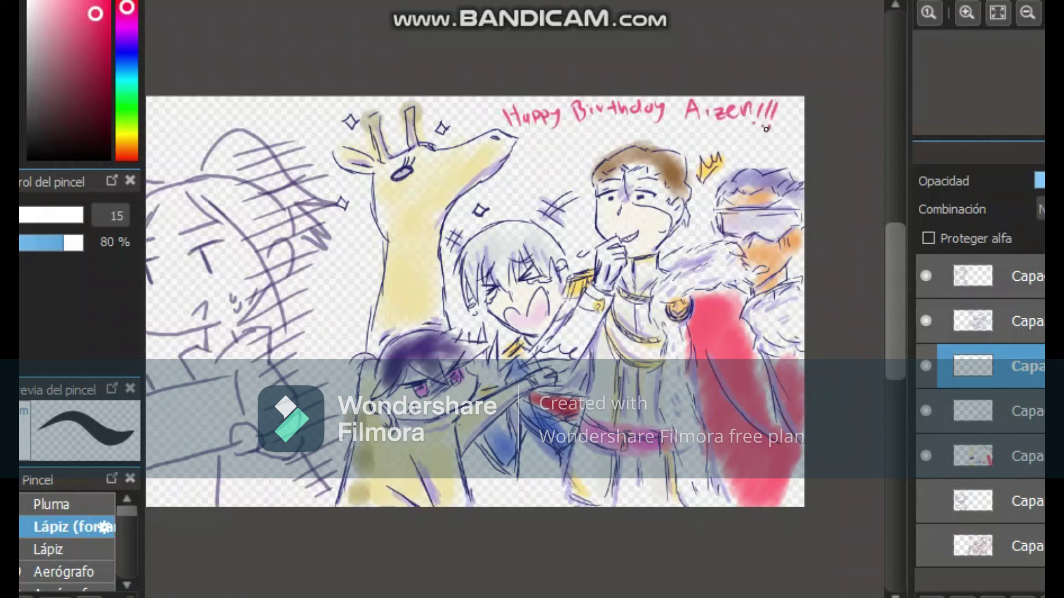
{"action": "left_click_drag", "start_coordinate": [549, 597], "coordinate": [514, 597]}
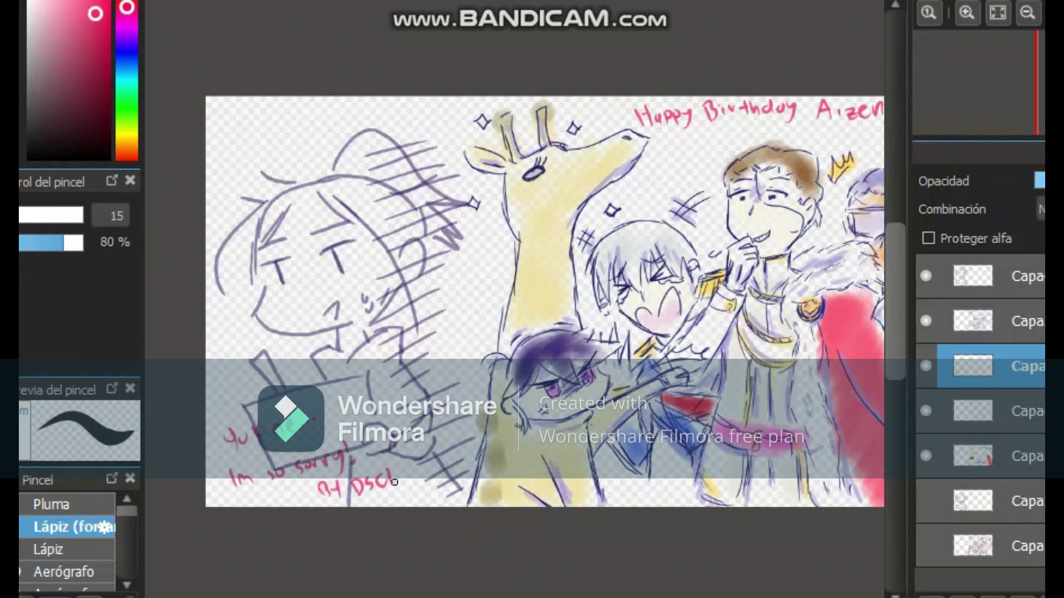
{"action": "left_click_drag", "start_coordinate": [362, 504], "coordinate": [413, 475]}
Step: On the base colour layer, paint the spiky shape above the angry figure's arm yellow and the arm's end dark olive in watercolour
{"action": "left_click", "coordinate": [998, 456]}
{"action": "left_click", "coordinate": [127, 136]}
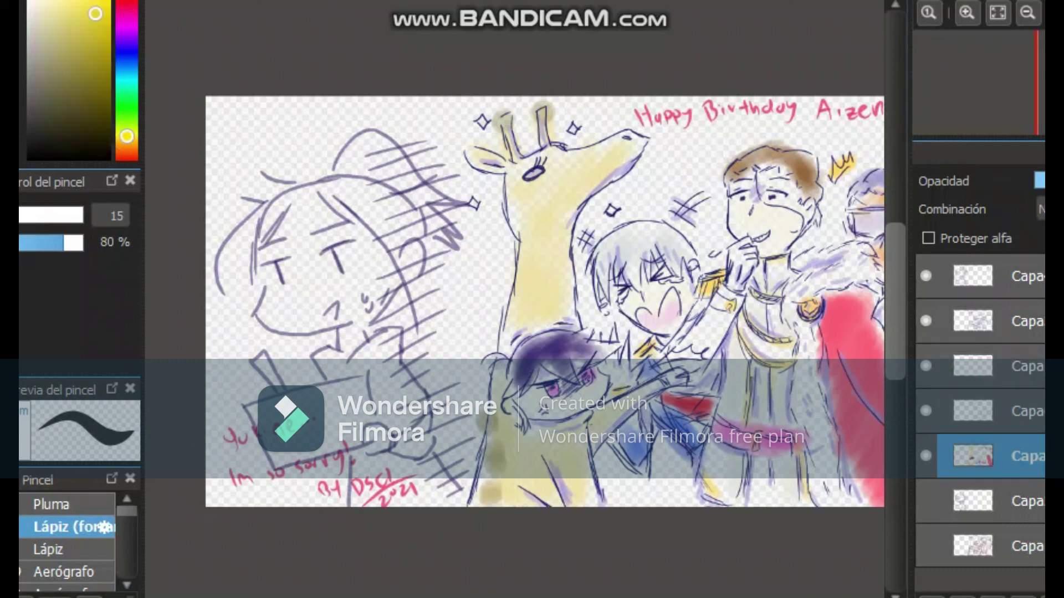
{"action": "scroll", "coordinate": [103, 526], "scroll_direction": "down", "scroll_amount": 5}
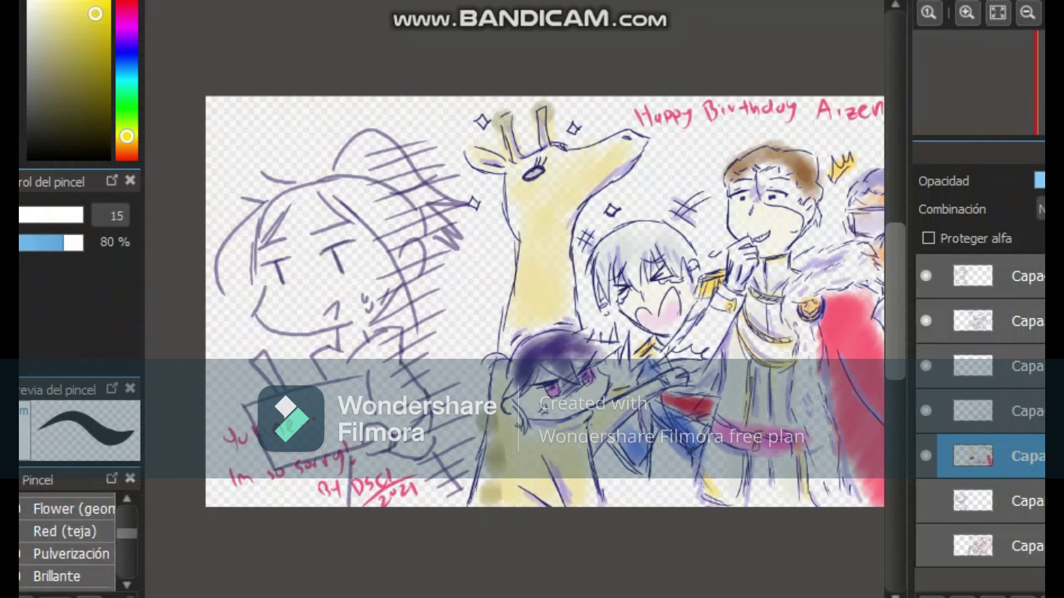
{"action": "scroll", "coordinate": [102, 535], "scroll_direction": "down", "scroll_amount": 2}
{"action": "scroll", "coordinate": [105, 532], "scroll_direction": "up", "scroll_amount": 3}
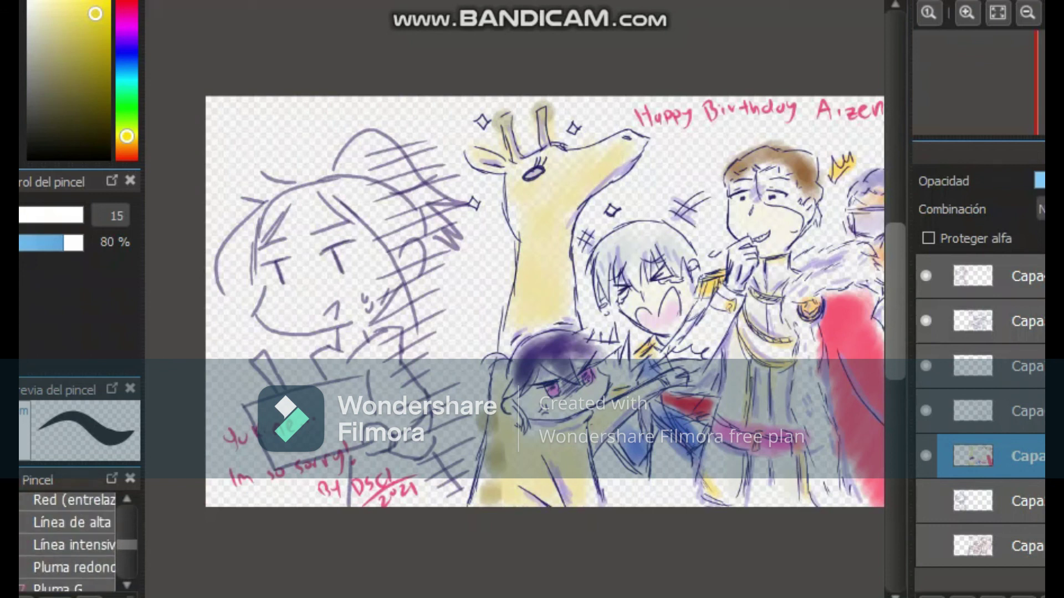
{"action": "left_click", "coordinate": [89, 517]}
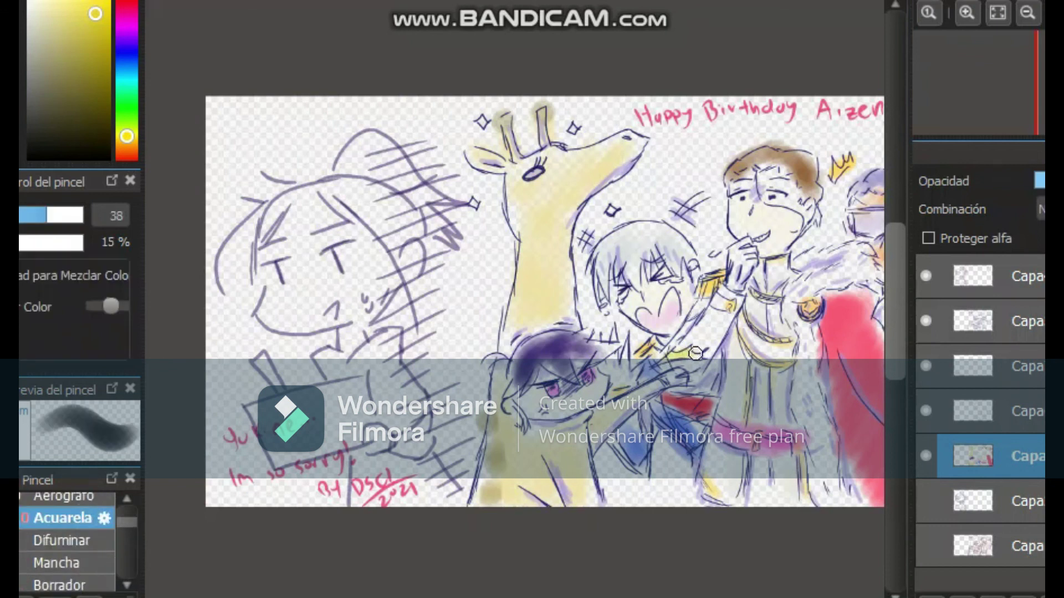
{"action": "left_click", "coordinate": [95, 103]}
{"action": "left_click_drag", "start_coordinate": [675, 378], "coordinate": [686, 381]}
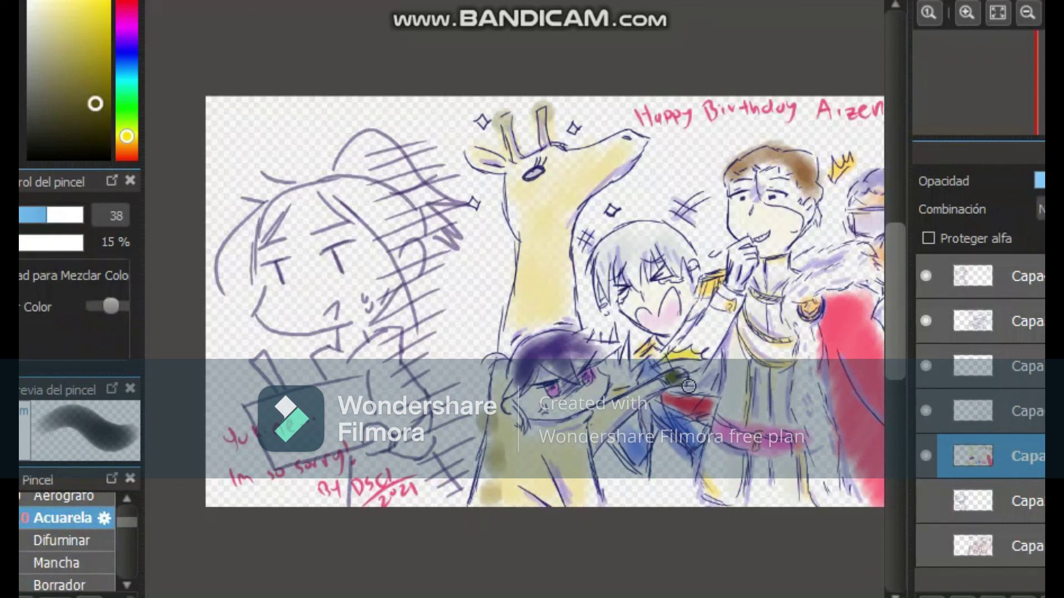